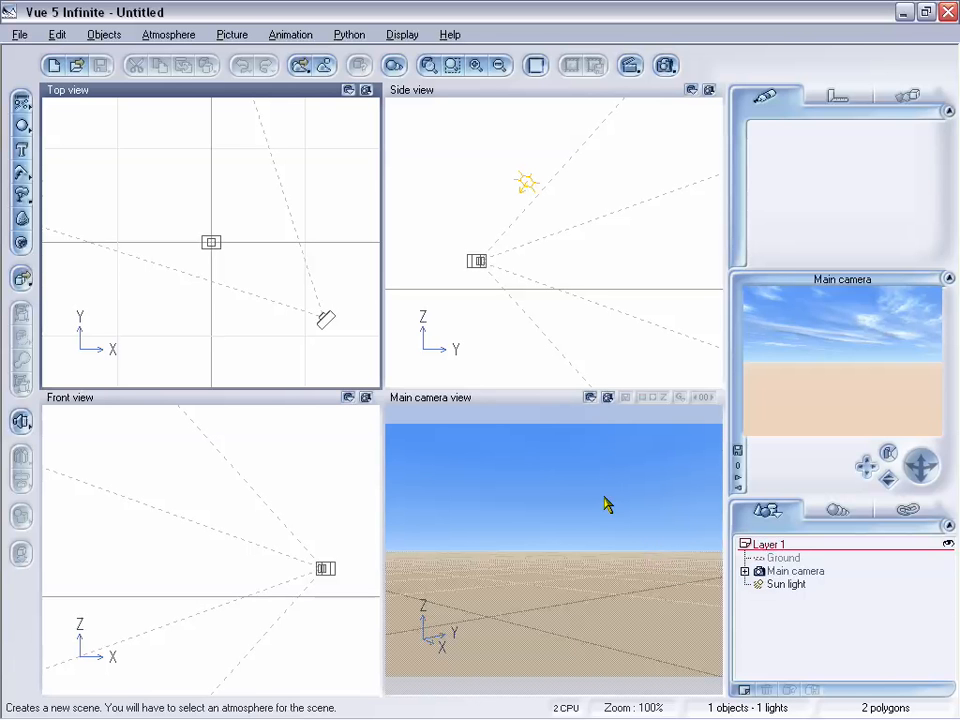
# Add an infinite water plane to the scene and raise it well above the main camera.
pyautogui.click(21, 104)
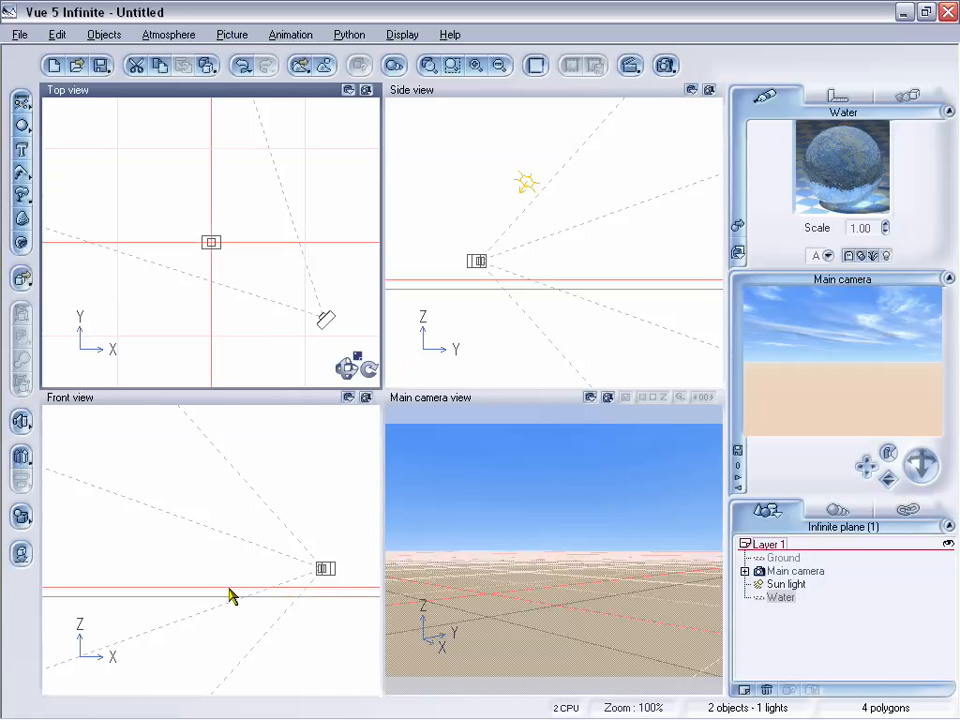
pyautogui.moveTo(230, 595); pyautogui.dragTo(229, 467)
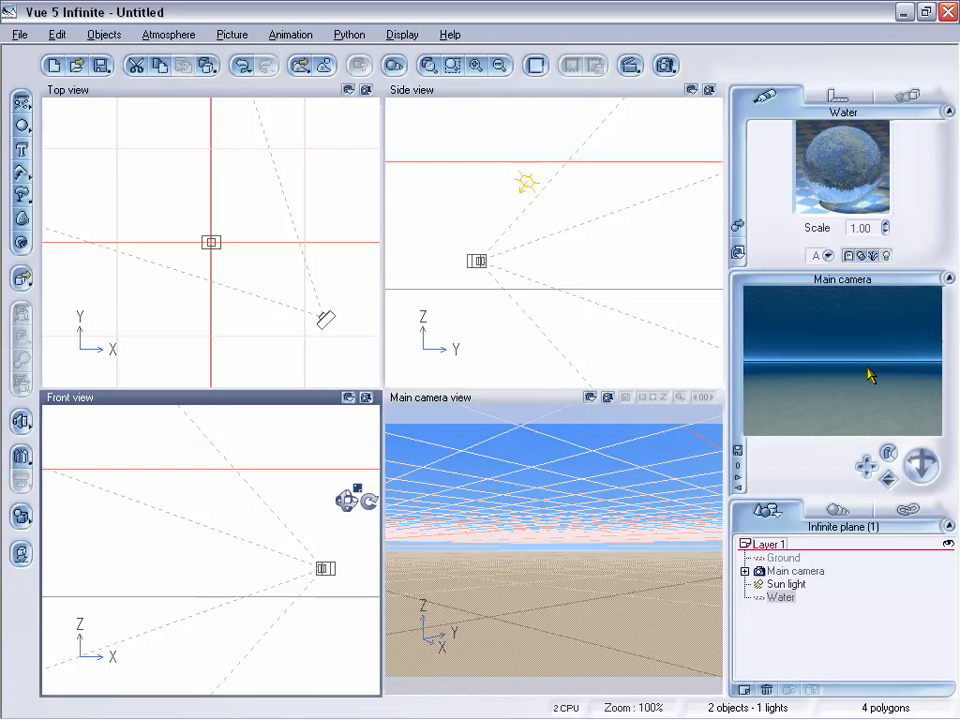
# Open the atmosphere's fog and haze settings and change the fog color to a dark grayish blue.
pyautogui.click(185, 34)
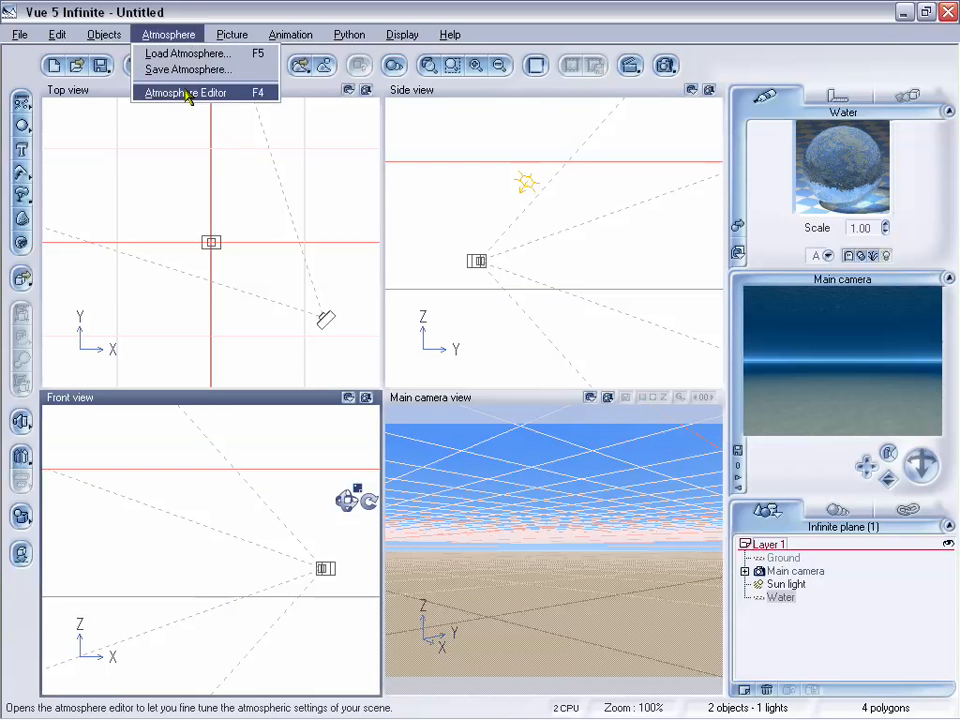
pyautogui.click(185, 92)
pyautogui.moveTo(375, 128); pyautogui.dragTo(386, 129)
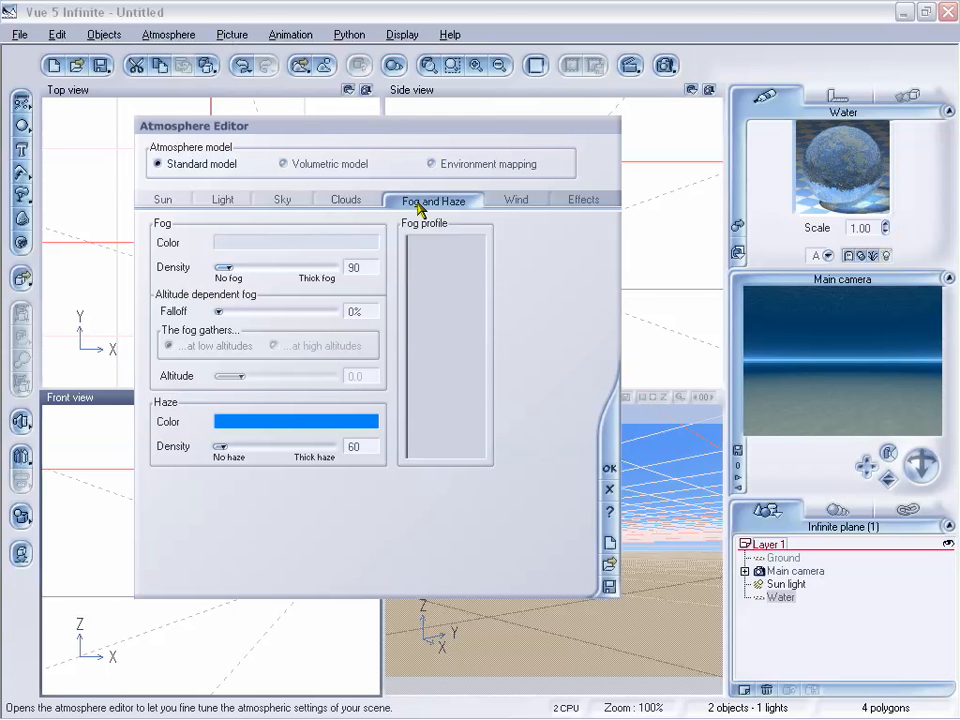
pyautogui.click(316, 243)
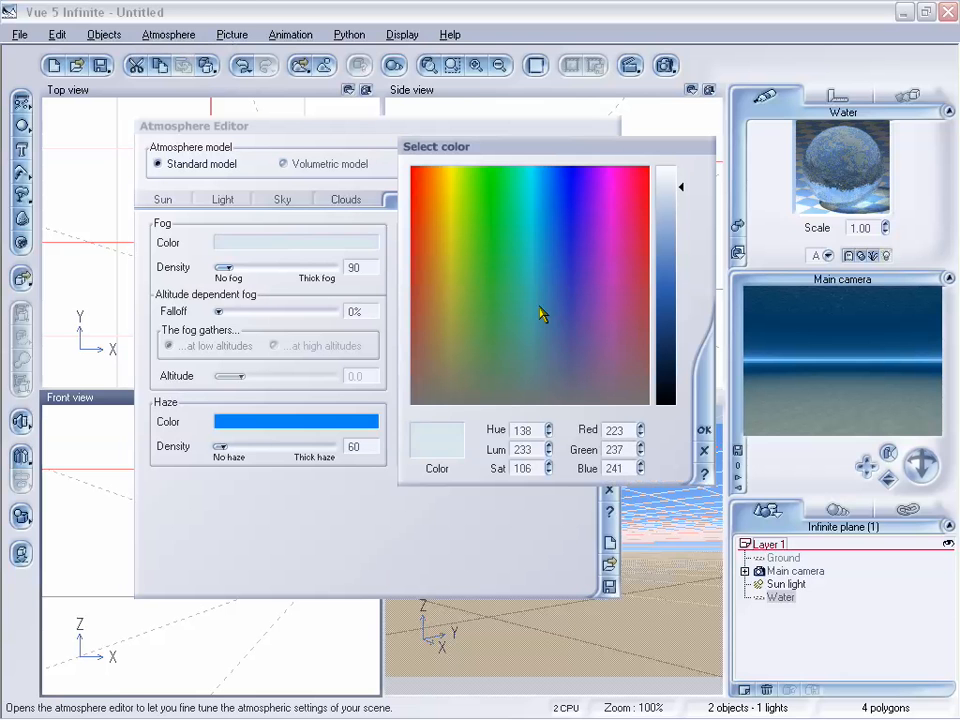
pyautogui.click(544, 317)
pyautogui.moveTo(681, 328)
pyautogui.mouseDown()
pyautogui.moveTo(683, 355)
pyautogui.moveTo(686, 343)
pyautogui.mouseUp()
pyautogui.click(546, 320)
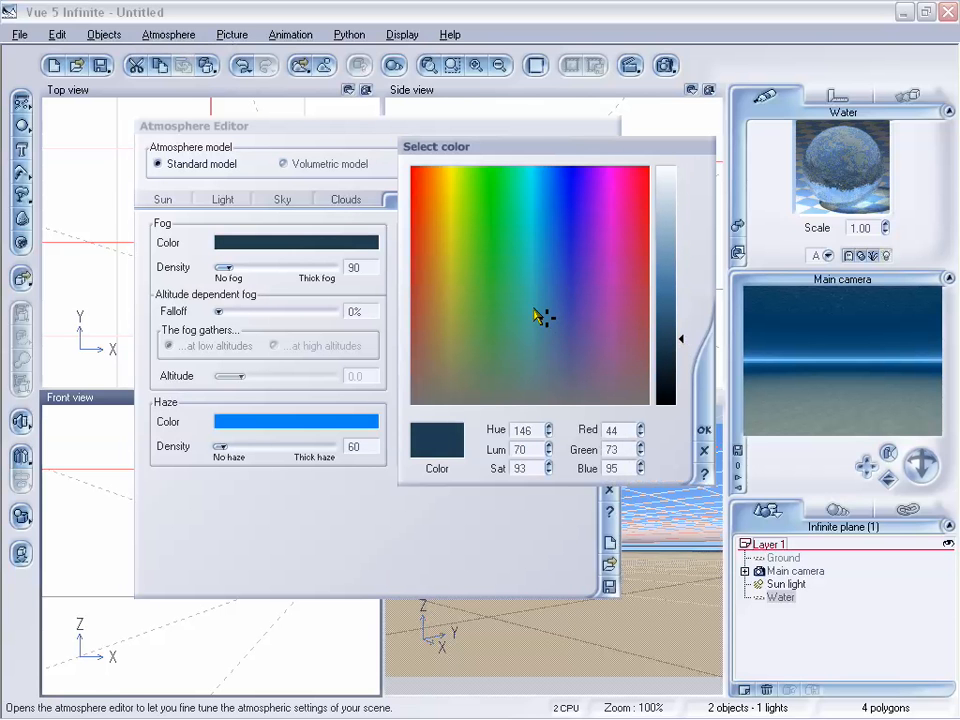
pyautogui.click(704, 430)
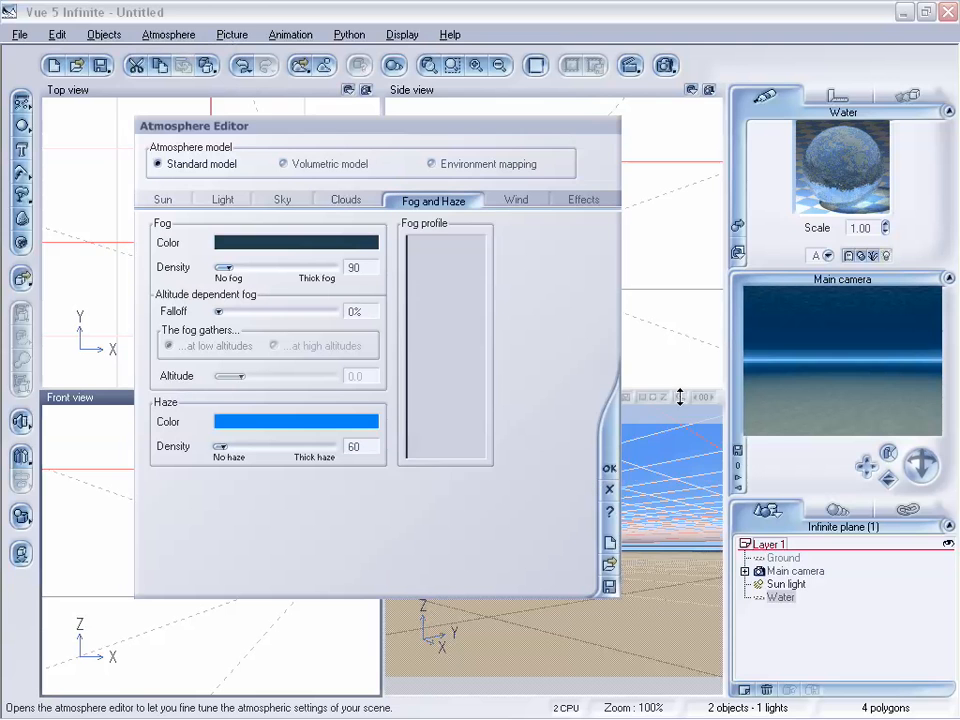
# Increase the fog density to 521 and make the dark blue fog color more saturated.
pyautogui.moveTo(227, 268); pyautogui.dragTo(241, 268)
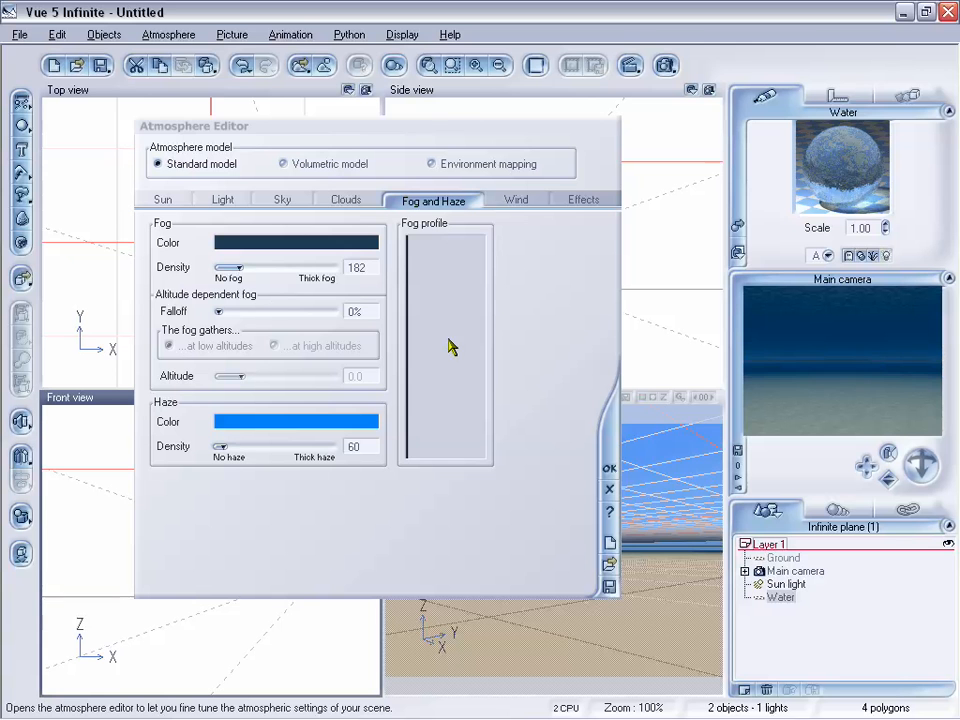
pyautogui.moveTo(240, 268); pyautogui.dragTo(280, 268)
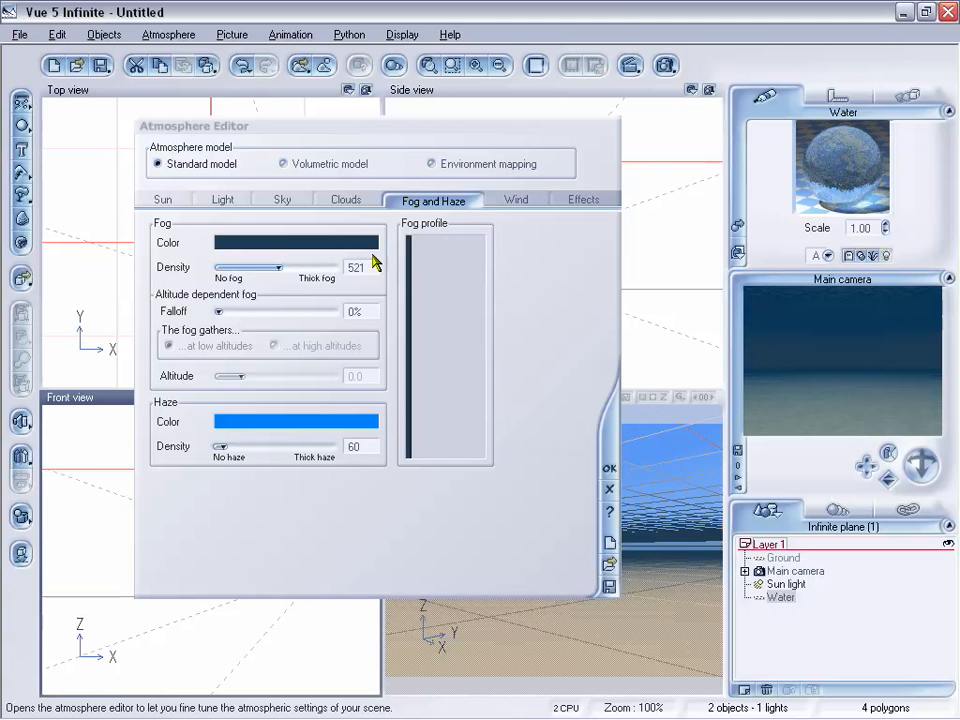
pyautogui.click(343, 242)
pyautogui.moveTo(553, 312); pyautogui.dragTo(548, 265)
pyautogui.click(704, 429)
# Try out a thicker haze of 323, and set the haze density to 0.
pyautogui.moveTo(223, 447); pyautogui.dragTo(216, 447)
pyautogui.moveTo(216, 447); pyautogui.dragTo(253, 447)
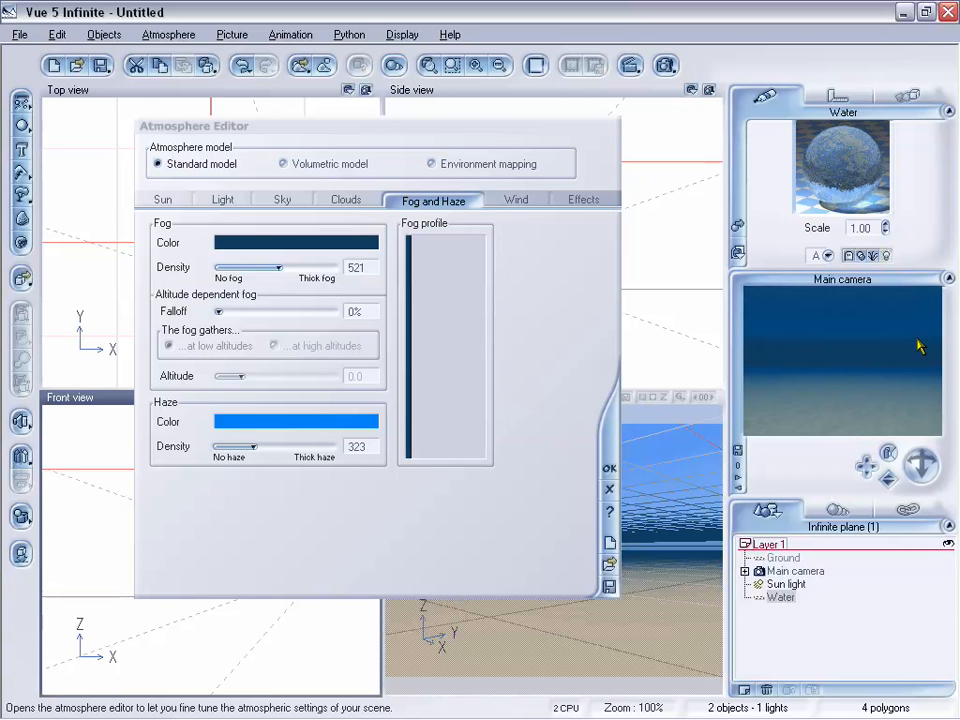
pyautogui.moveTo(253, 447); pyautogui.dragTo(216, 447)
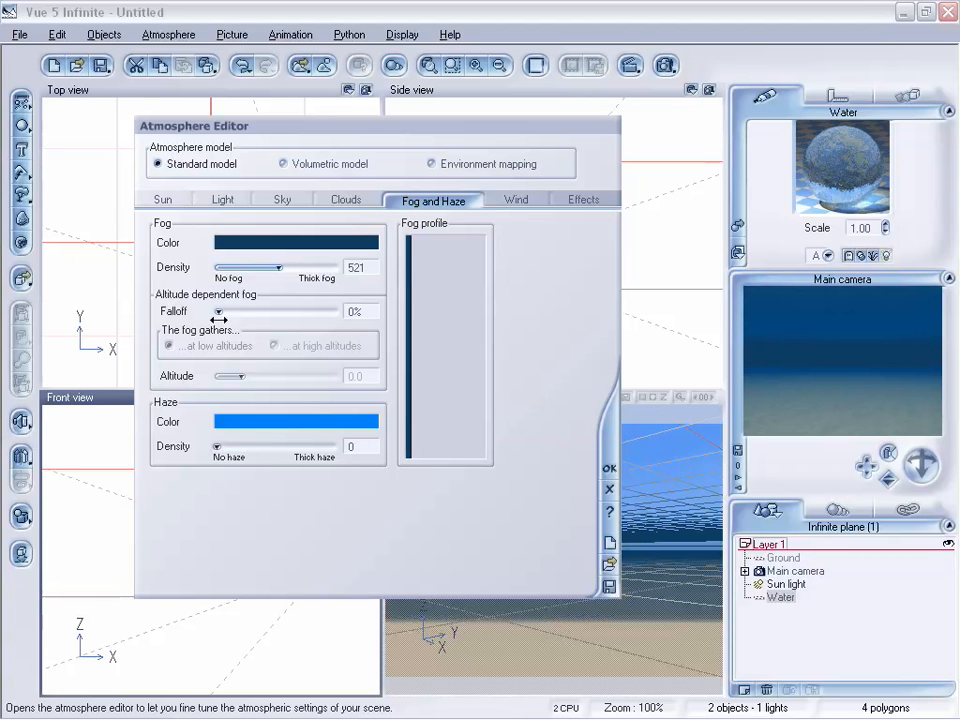
# Try a 32% falloff for the altitude dependent fog, and undo it.
pyautogui.moveTo(218, 314); pyautogui.dragTo(255, 312)
pyautogui.click(842, 406)
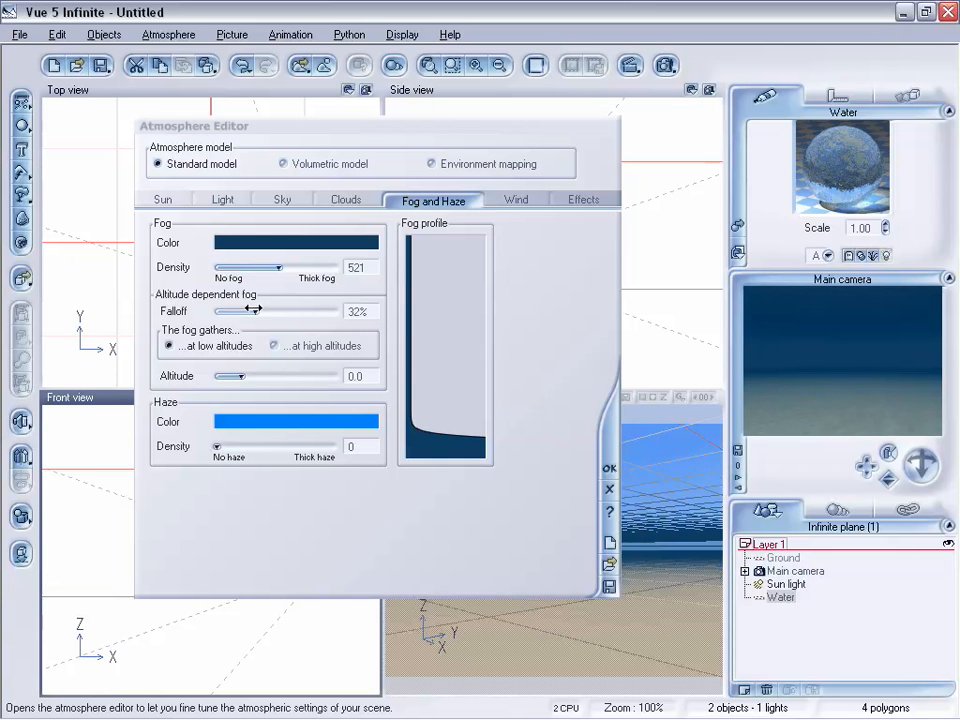
pyautogui.hotkey('ctrl', 'z')
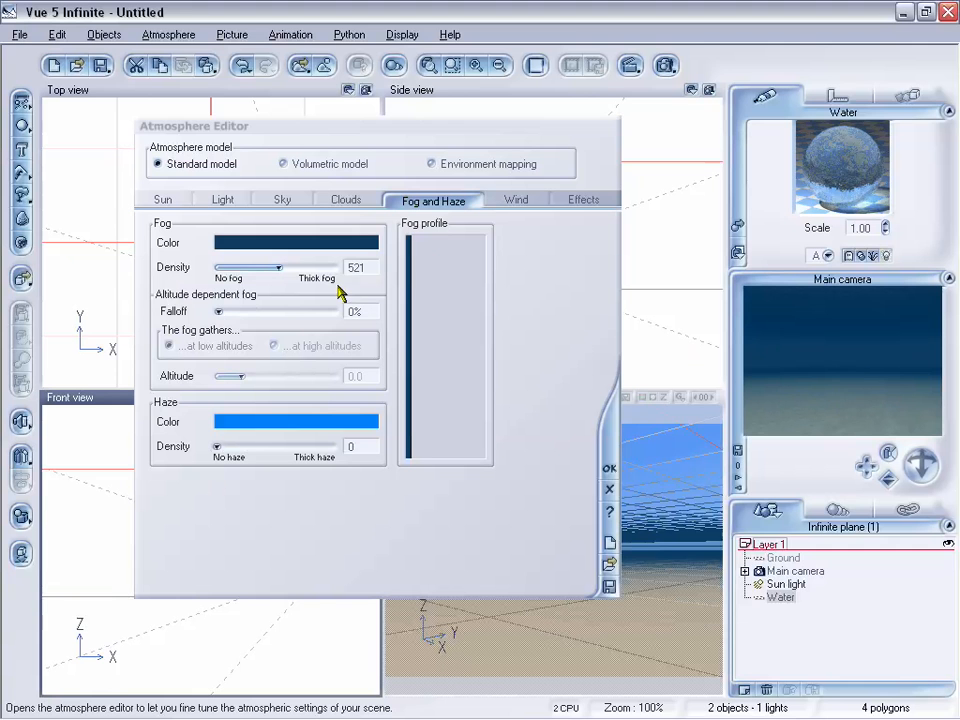
# Reduce the fog density to about 459 and accept the atmosphere settings.
pyautogui.moveTo(278, 268); pyautogui.dragTo(271, 268)
pyautogui.click(836, 388)
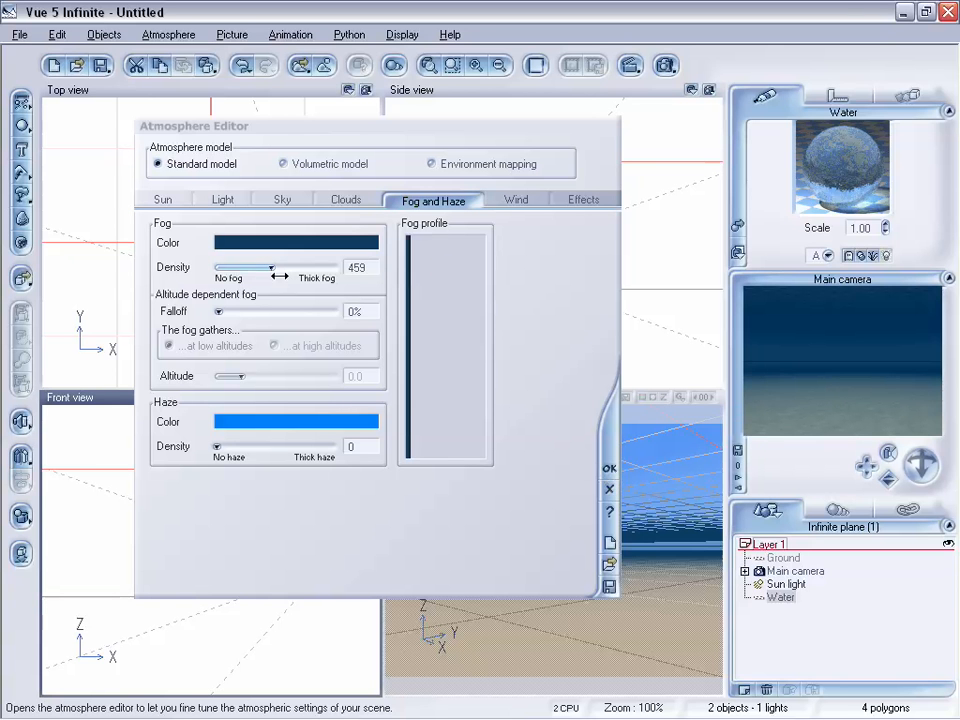
pyautogui.moveTo(279, 276); pyautogui.dragTo(273, 268)
pyautogui.click(609, 468)
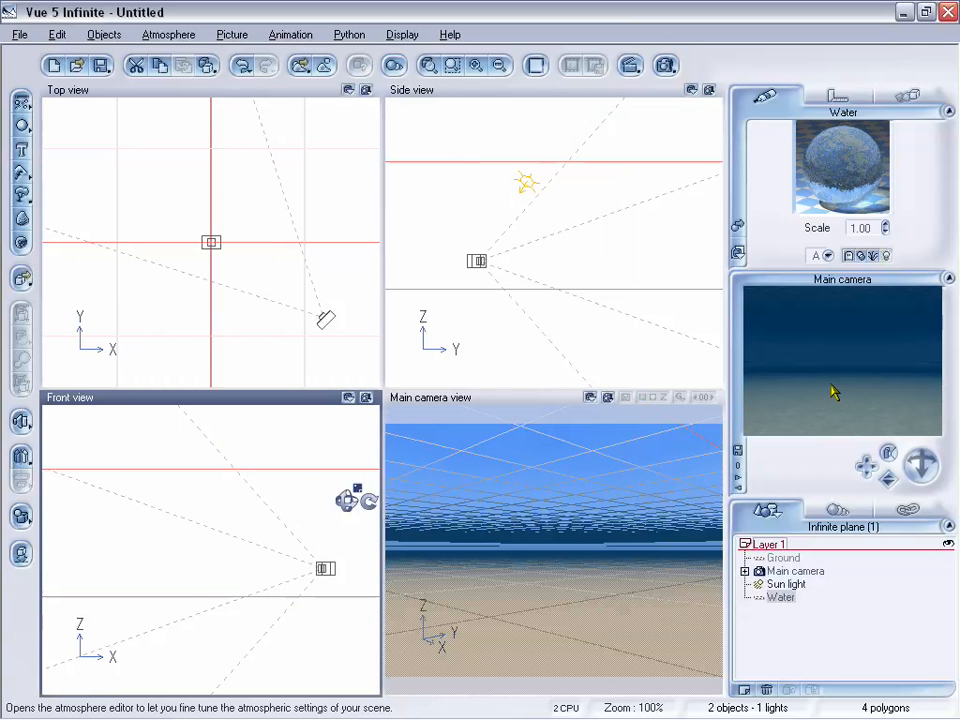
# Add a quadratic spot light and raise it above the water surface.
pyautogui.moveTo(312, 465); pyautogui.dragTo(273, 480, button='right')
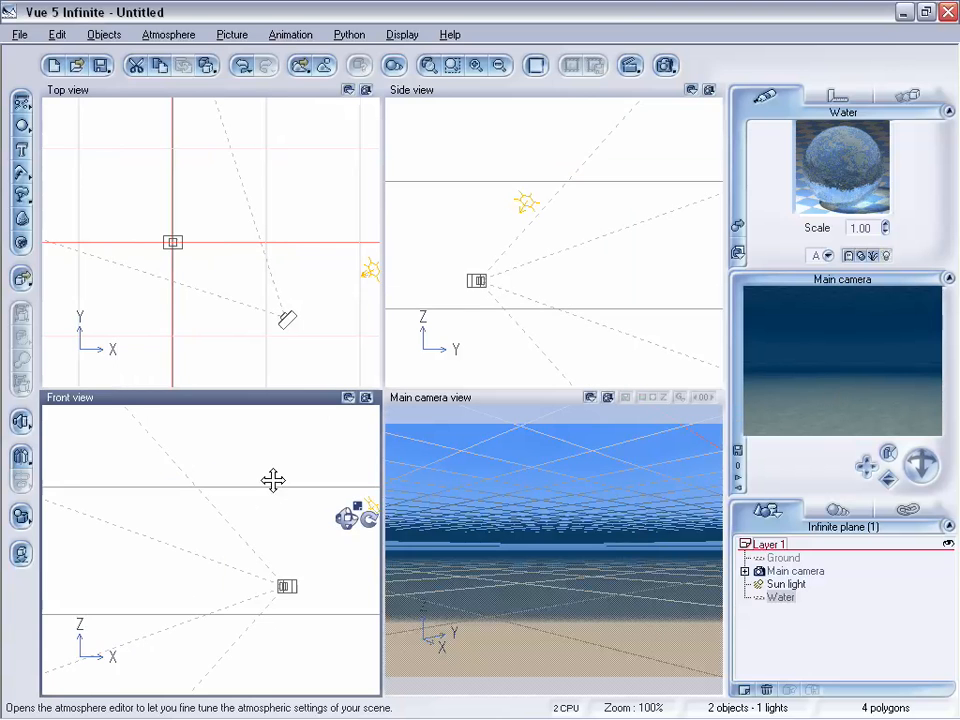
pyautogui.moveTo(352, 478); pyautogui.dragTo(300, 471, button='right')
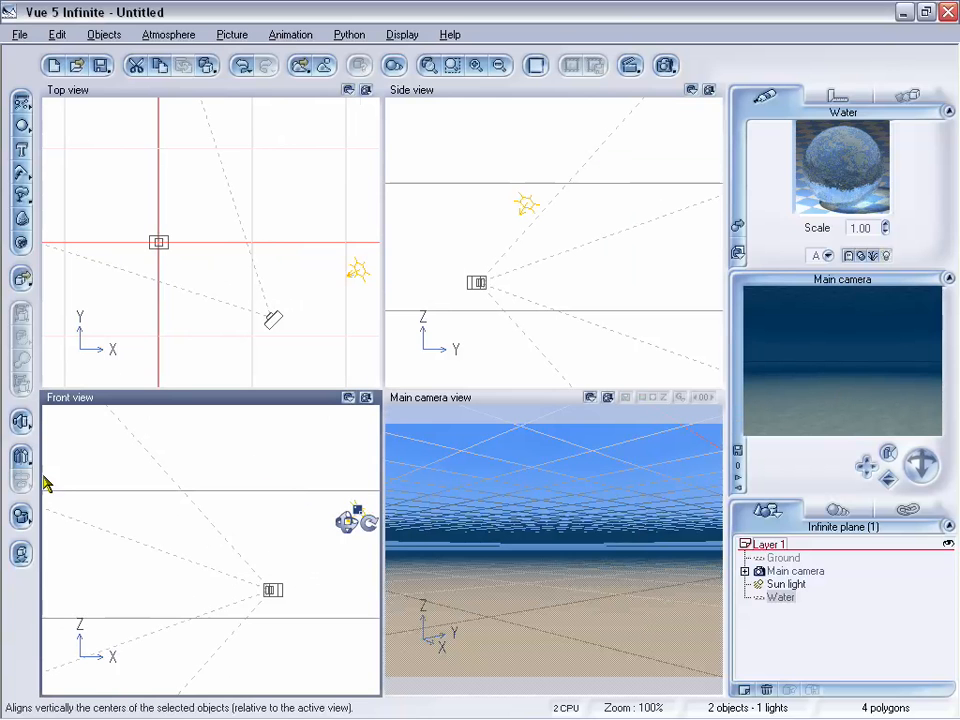
pyautogui.click(20, 421)
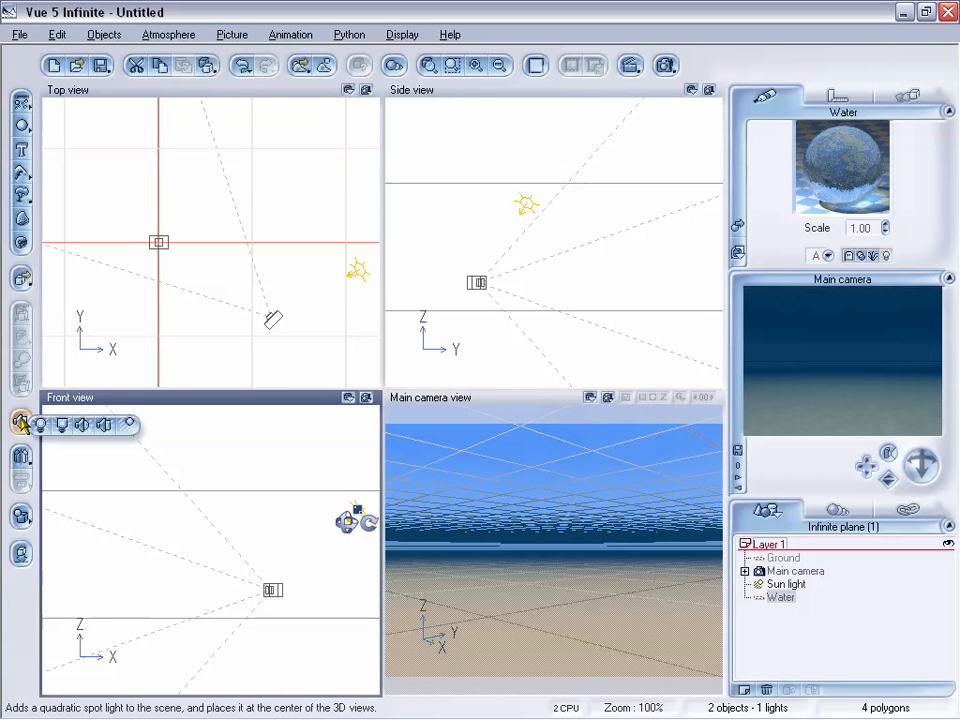
pyautogui.click(108, 426)
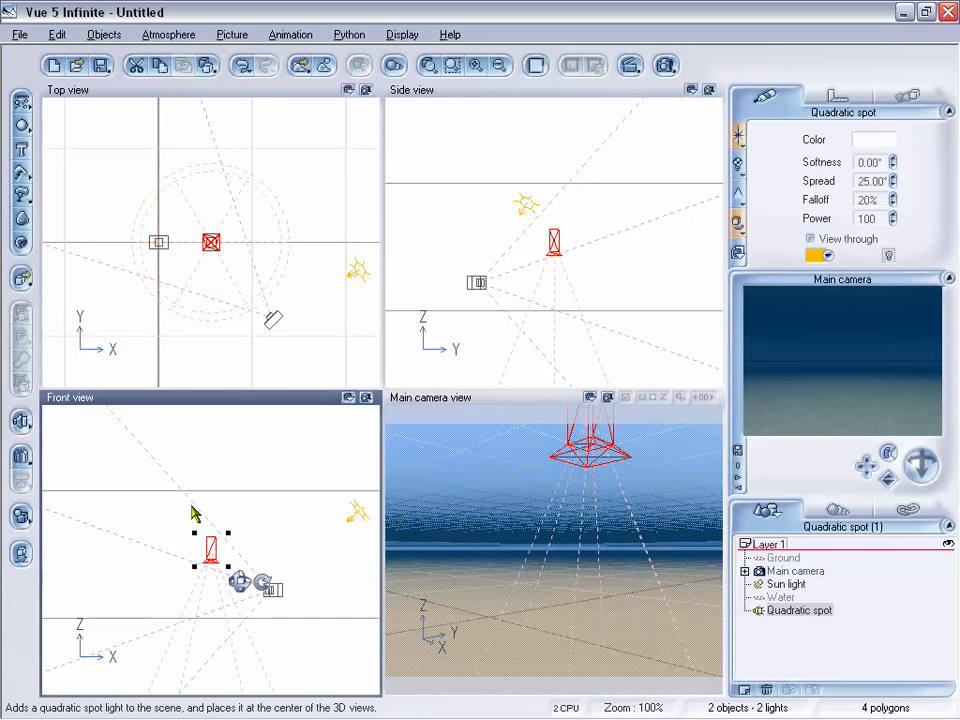
pyautogui.moveTo(210, 550); pyautogui.dragTo(199, 410)
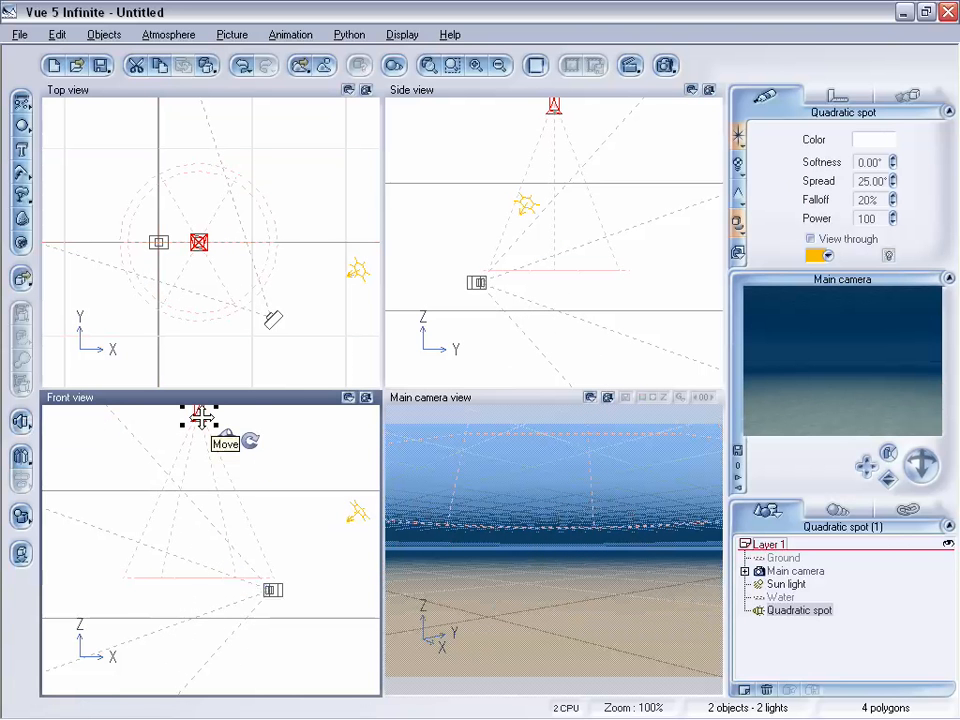
# Reposition the spot light horizontally within the main camera's field of view and widen its spread to 35°.
pyautogui.moveTo(288, 448); pyautogui.dragTo(285, 461, button='right')
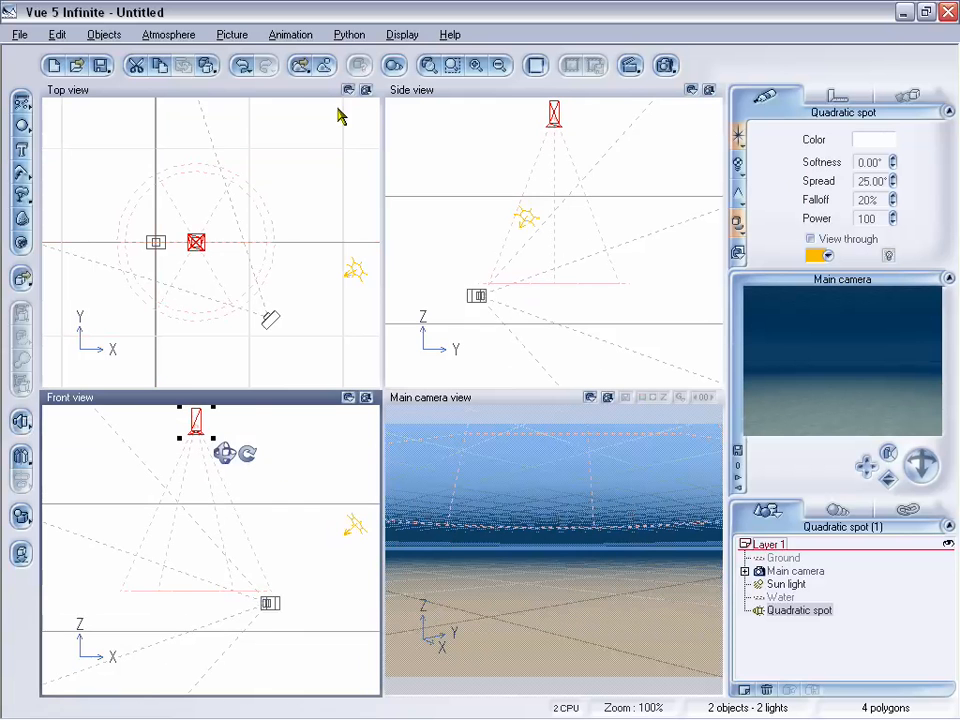
pyautogui.click(500, 67)
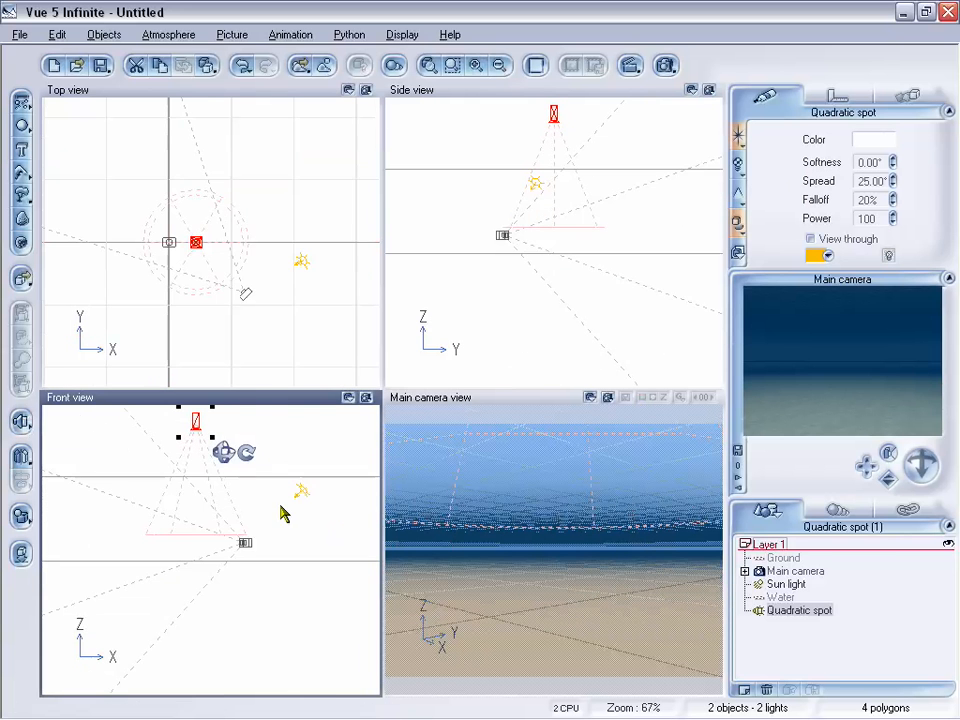
pyautogui.moveTo(288, 490); pyautogui.dragTo(305, 513, button='right')
pyautogui.moveTo(218, 243); pyautogui.dragTo(187, 202)
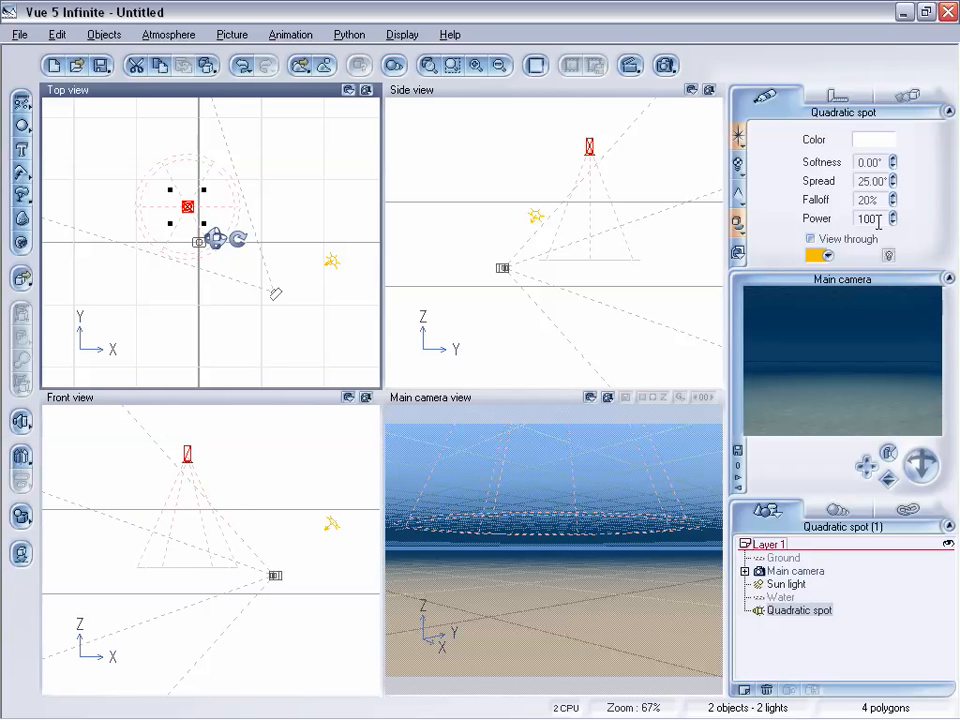
pyautogui.moveTo(892, 181)
pyautogui.mouseDown()
pyautogui.moveTo(892, 160)
pyautogui.moveTo(892, 169)
pyautogui.mouseUp()
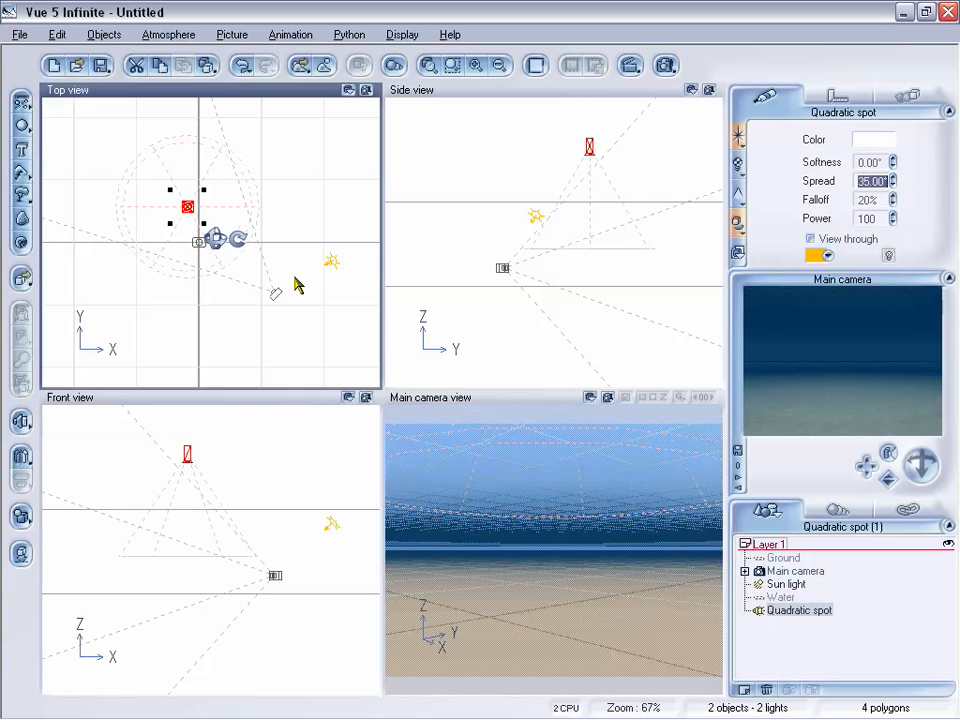
pyautogui.moveTo(188, 201); pyautogui.dragTo(193, 222)
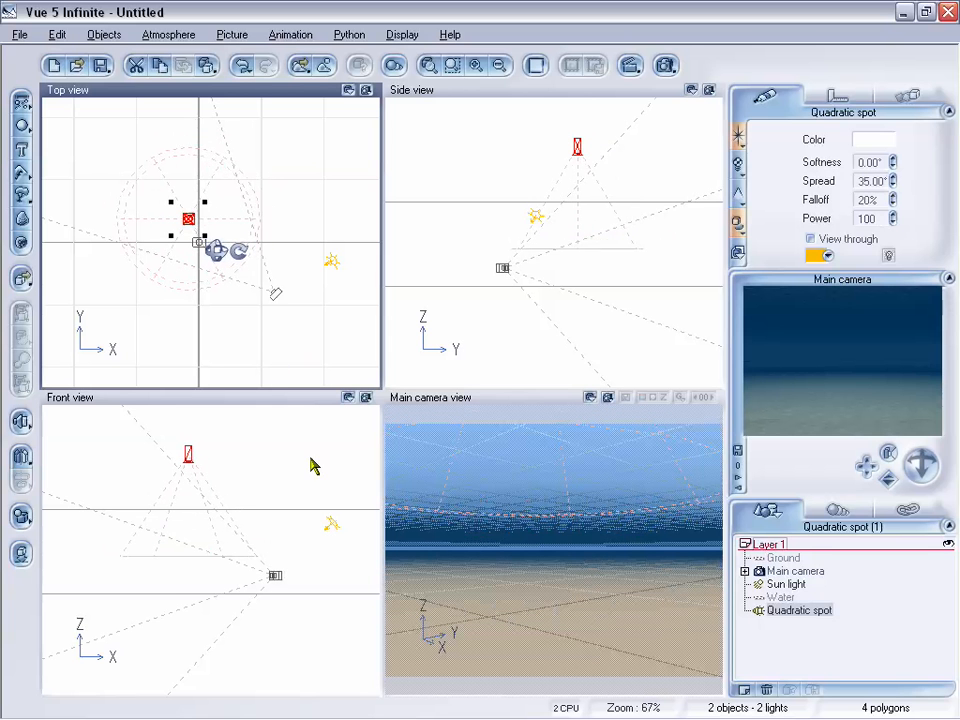
# Tilt the spot light about 15° in the front view and turn it in the top view toward the camera.
pyautogui.click(188, 455)
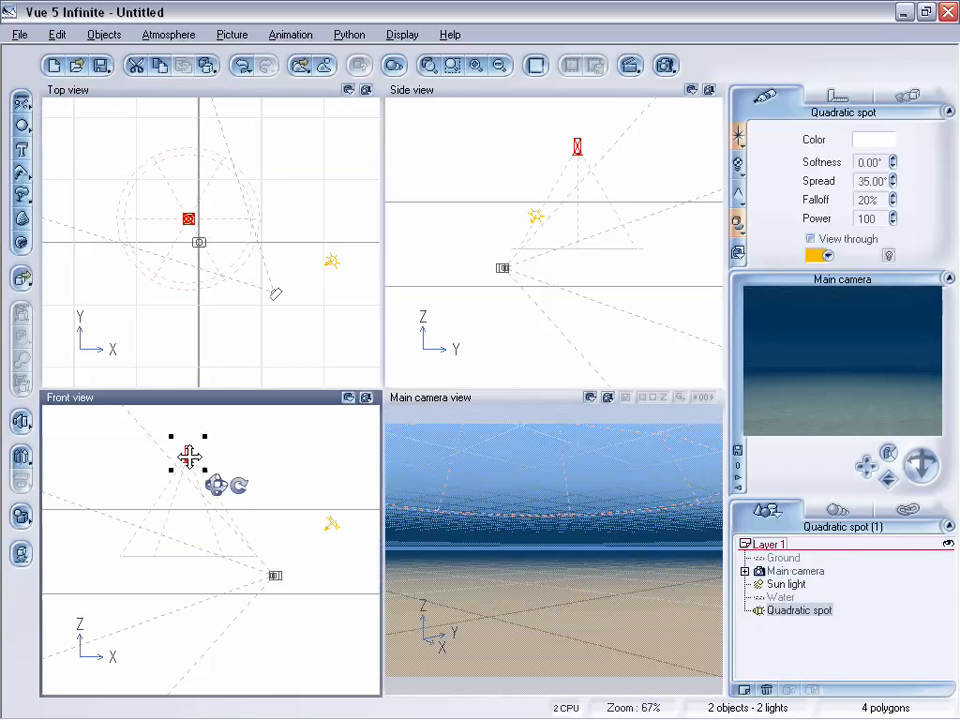
pyautogui.moveTo(242, 489); pyautogui.dragTo(247, 474)
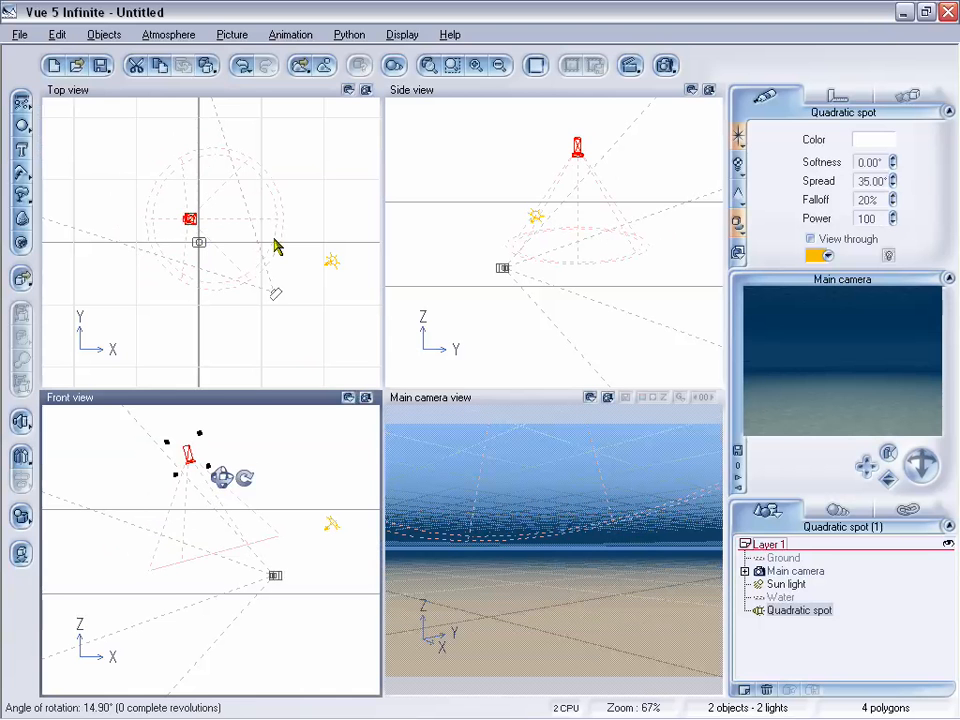
pyautogui.click(250, 250)
pyautogui.moveTo(250, 250); pyautogui.dragTo(184, 218)
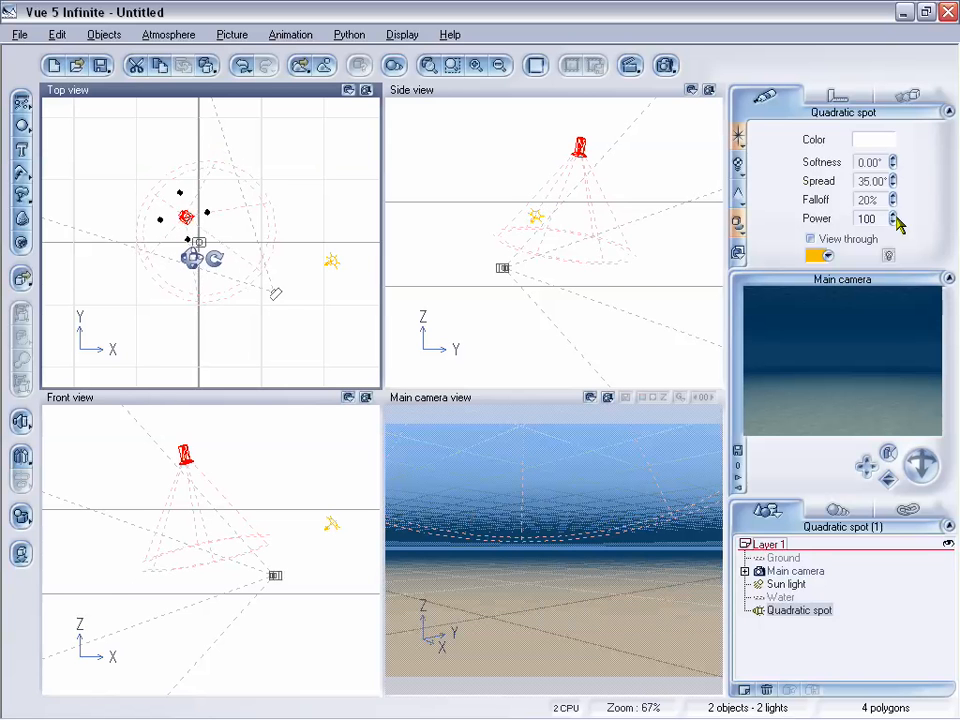
# Increase the spot light's power to 165 and turn on volumetric lighting for it.
pyautogui.moveTo(895, 216); pyautogui.dragTo(895, 171)
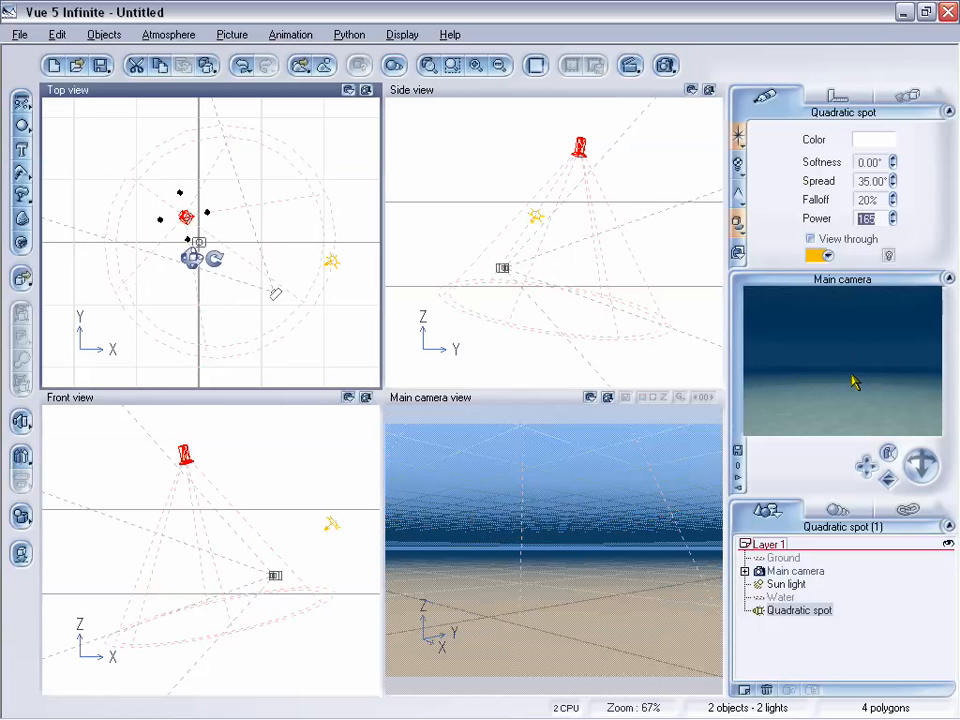
pyautogui.click(738, 193)
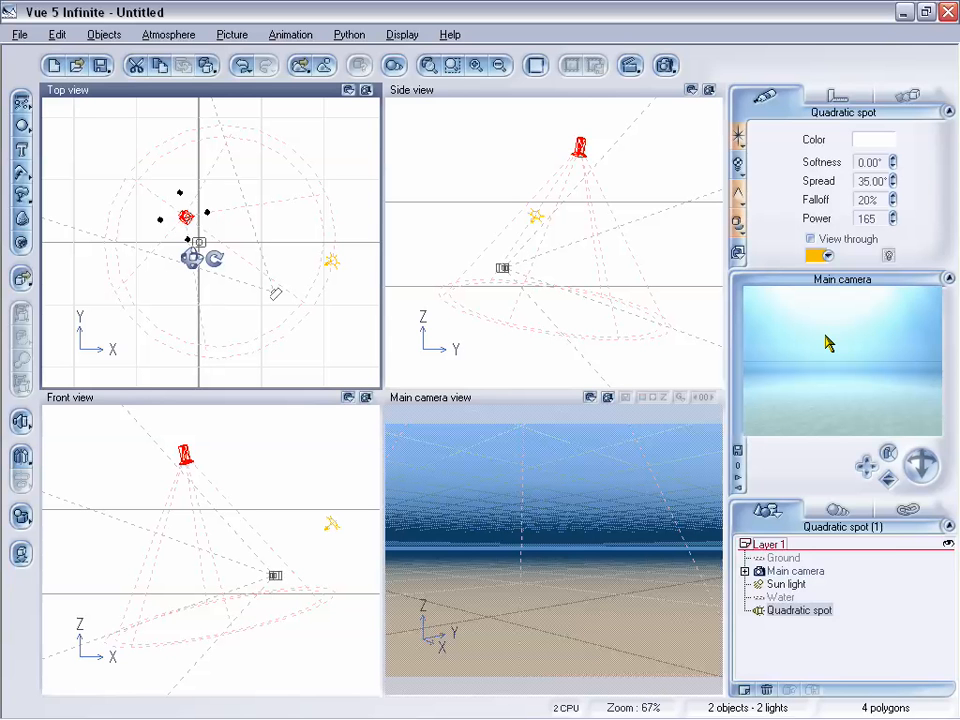
# Load the Flat gray material from the Basic collection as a gel on the quadratic spot light.
pyautogui.click(736, 174)
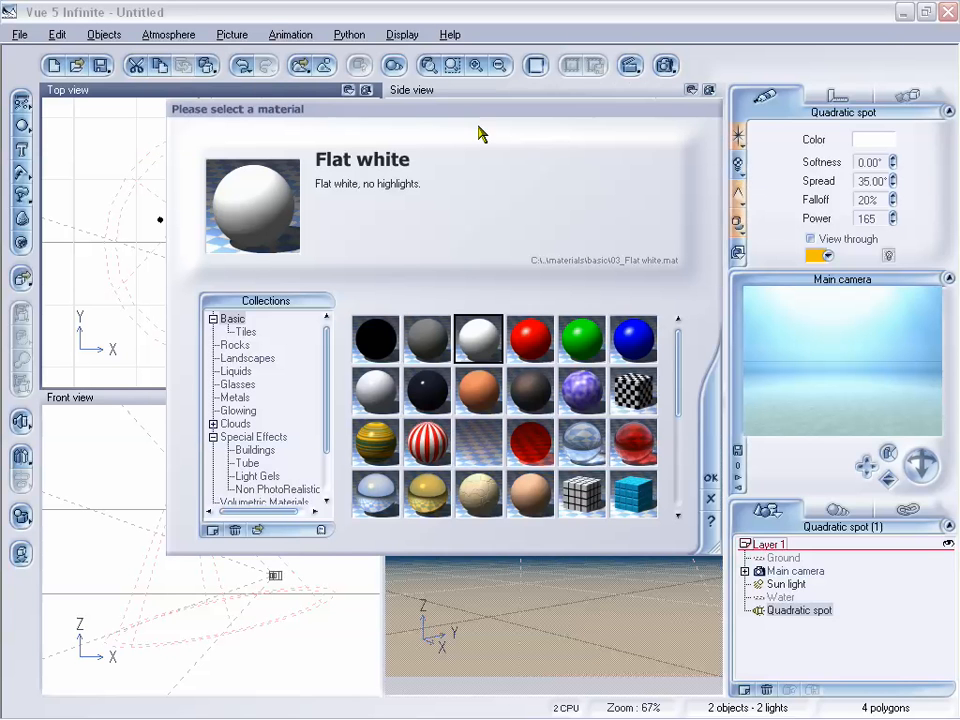
pyautogui.moveTo(463, 119); pyautogui.dragTo(475, 116)
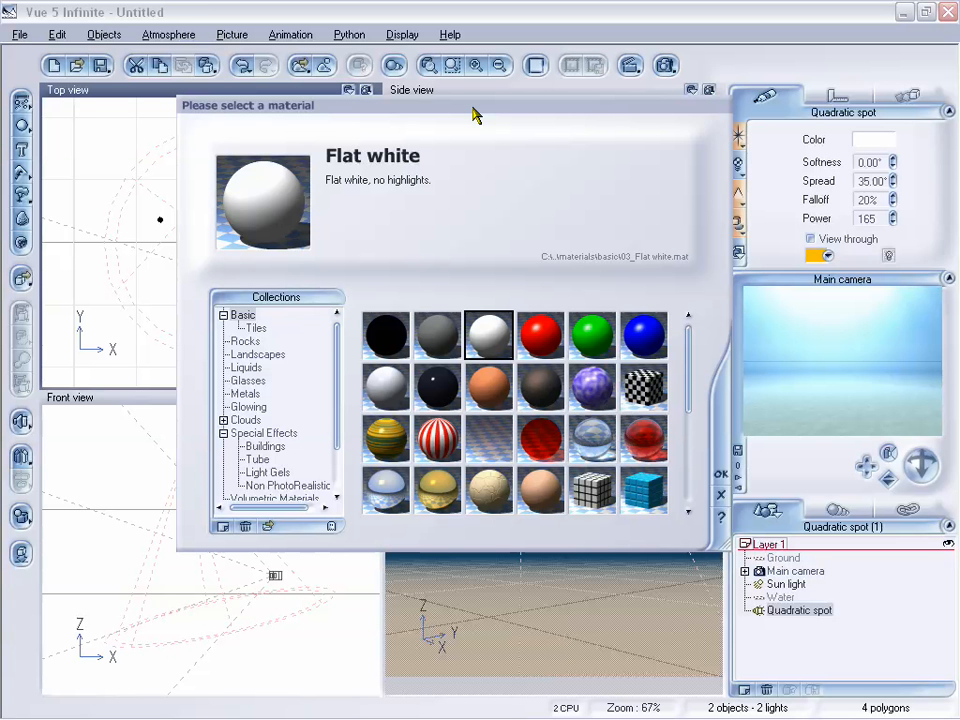
pyautogui.click(437, 335)
pyautogui.scroll(-1, 437, 335)
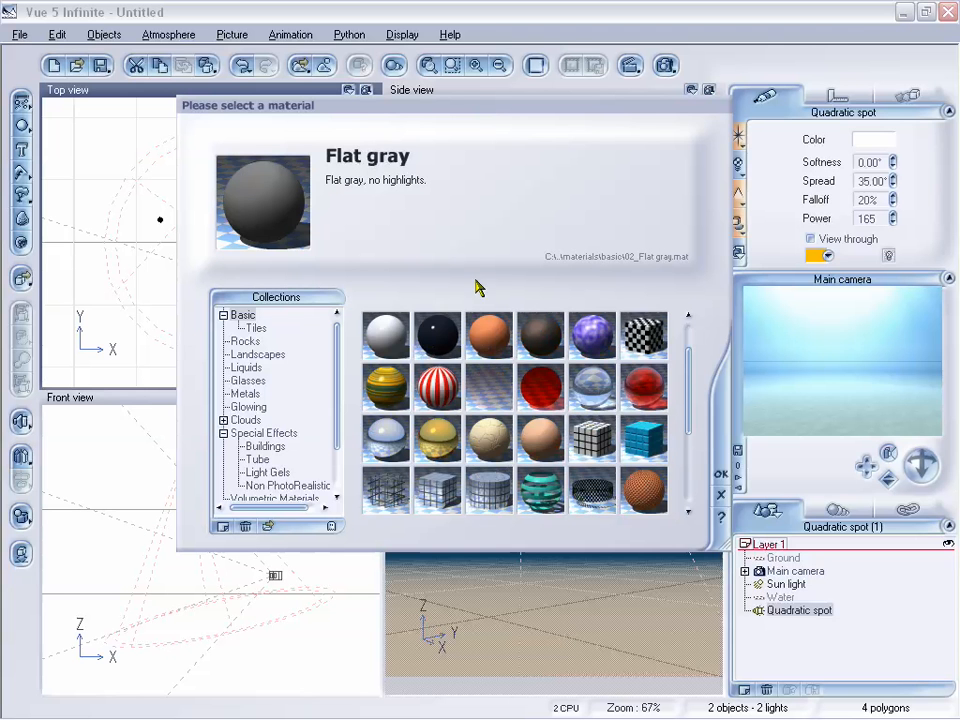
pyautogui.scroll(1, 476, 285)
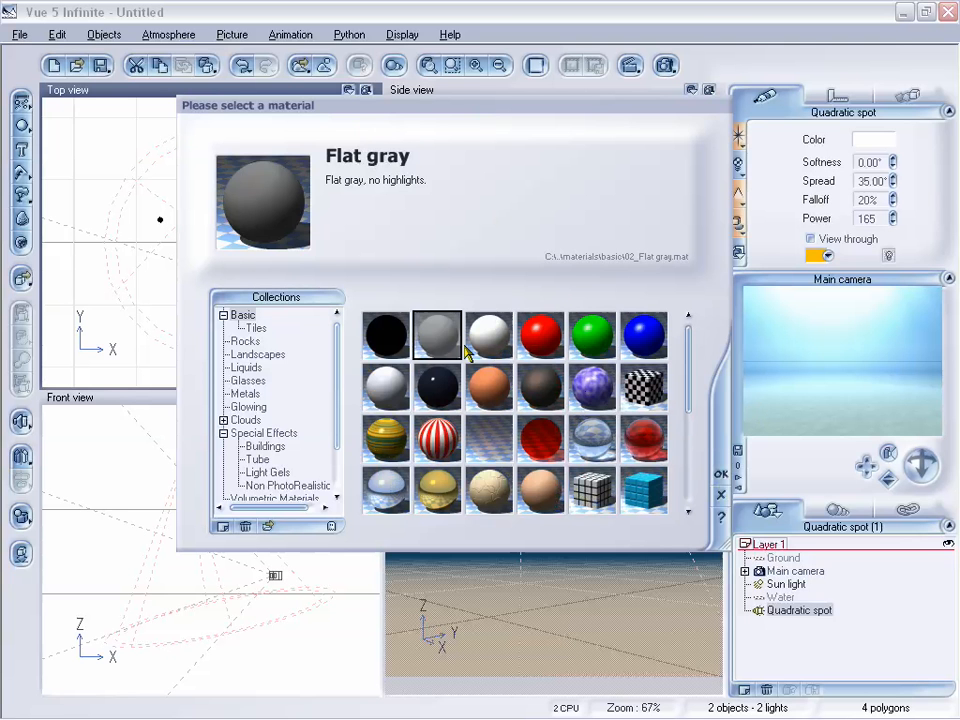
pyautogui.click(648, 392)
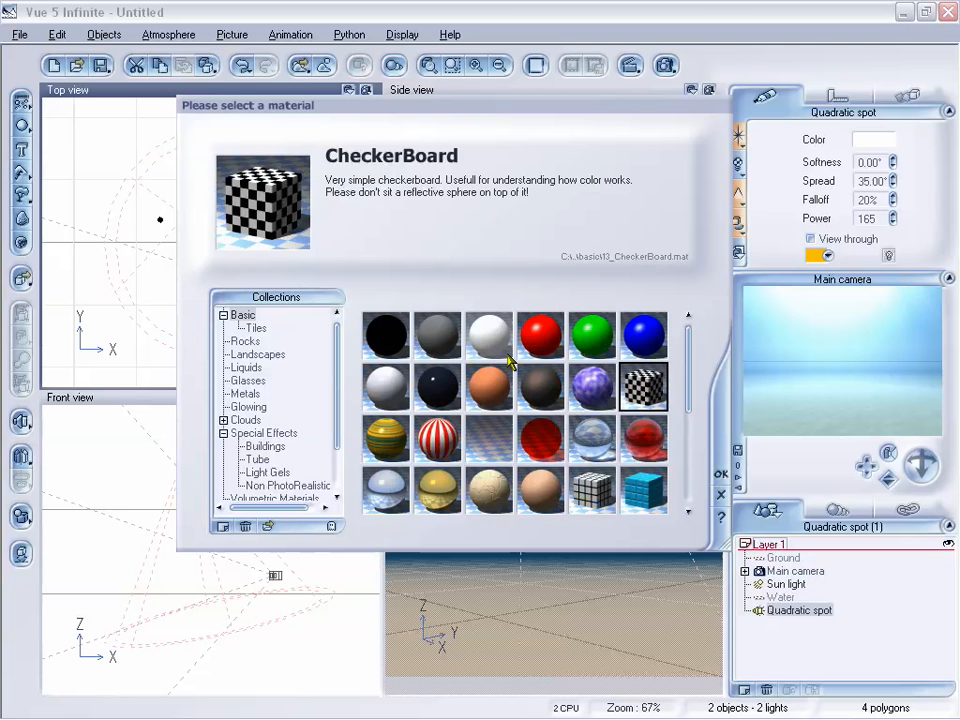
pyautogui.click(485, 345)
pyautogui.click(443, 332)
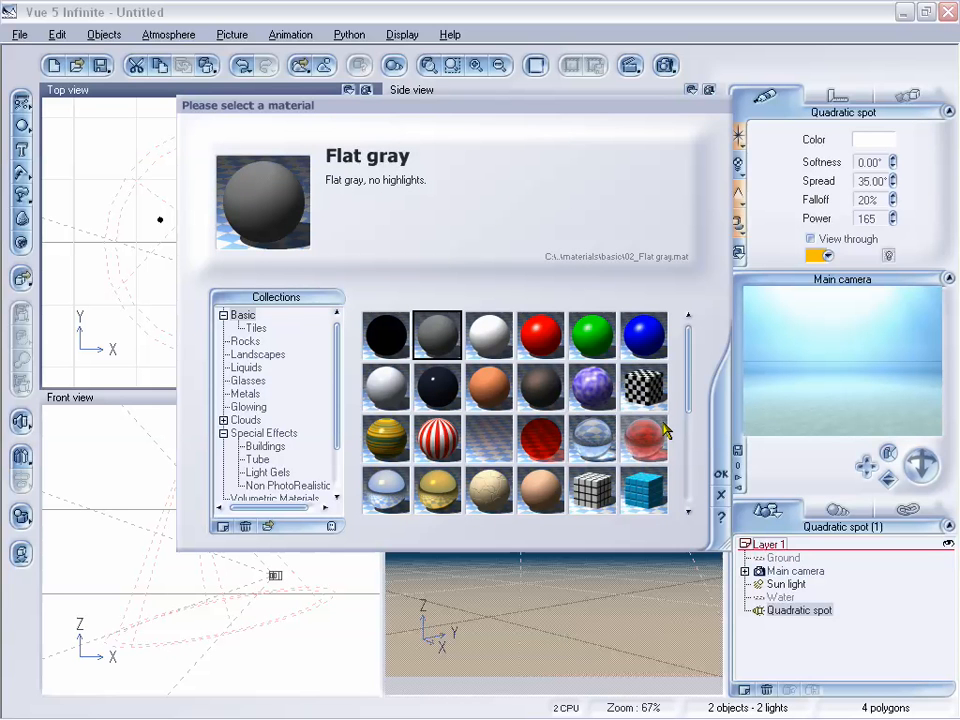
pyautogui.click(720, 476)
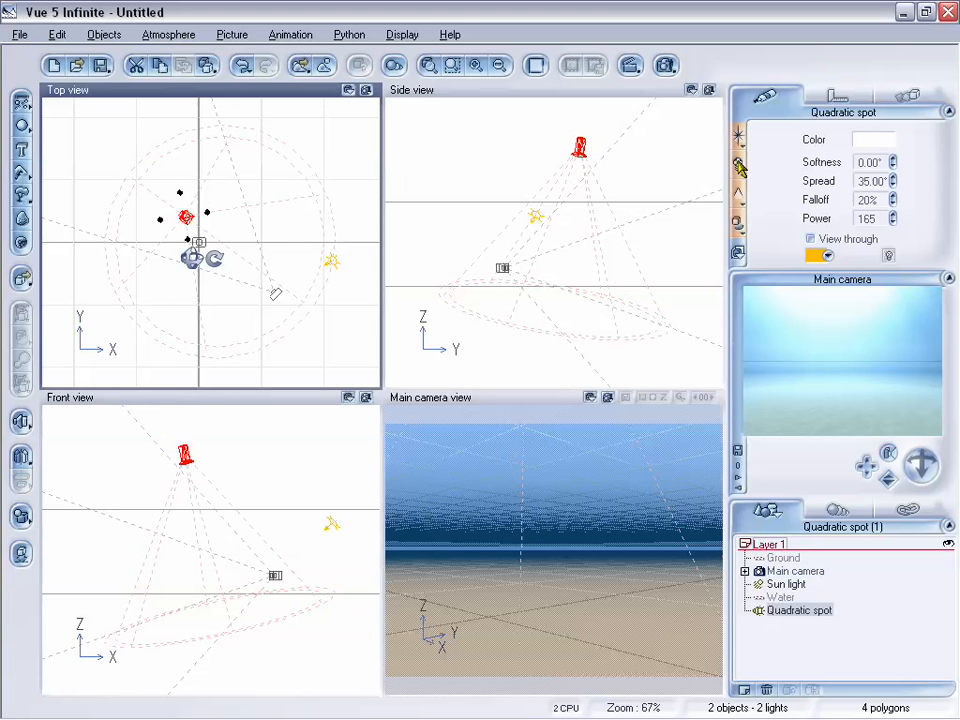
# Edit the gel's color production function and add a Texture Map node feeding the Color output, spaced above it.
pyautogui.click(741, 170)
pyautogui.click(782, 206)
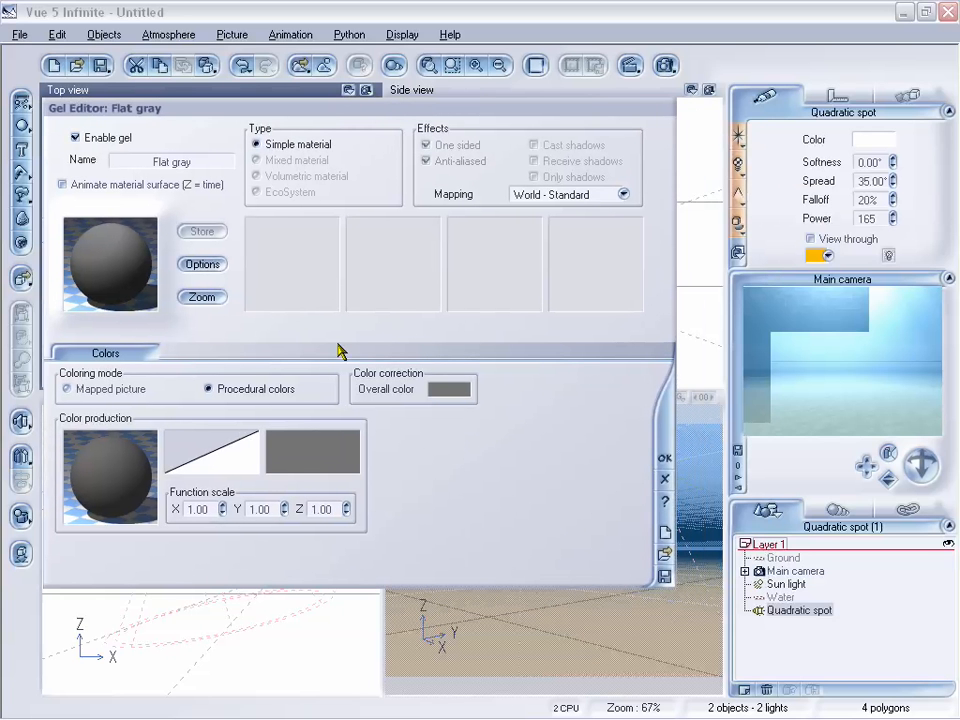
pyautogui.rightClick(120, 472)
pyautogui.click(190, 479)
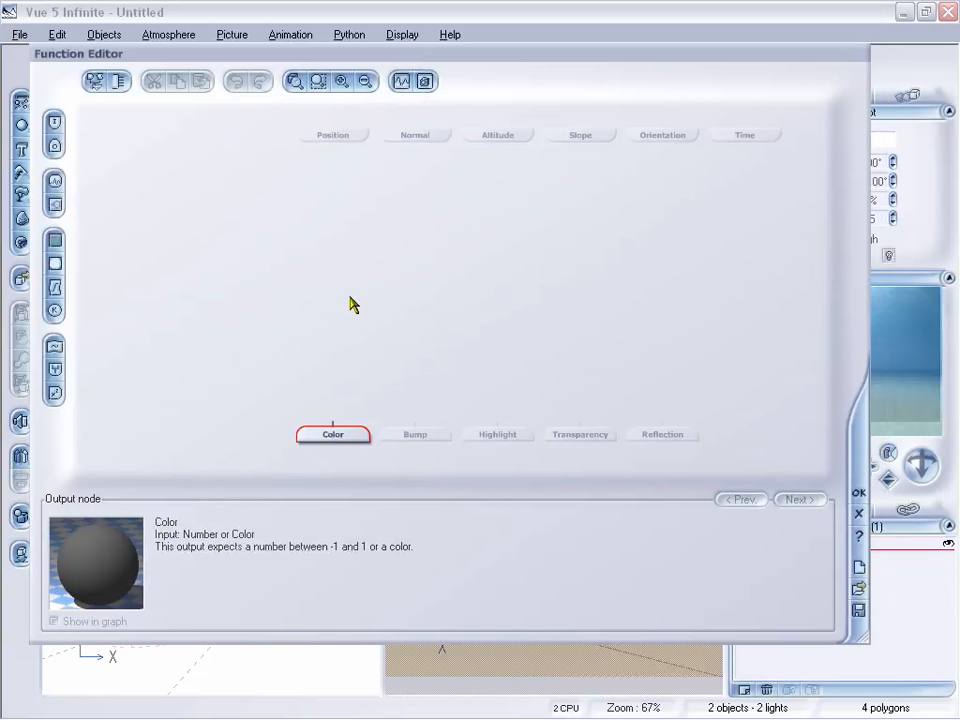
pyautogui.click(55, 265)
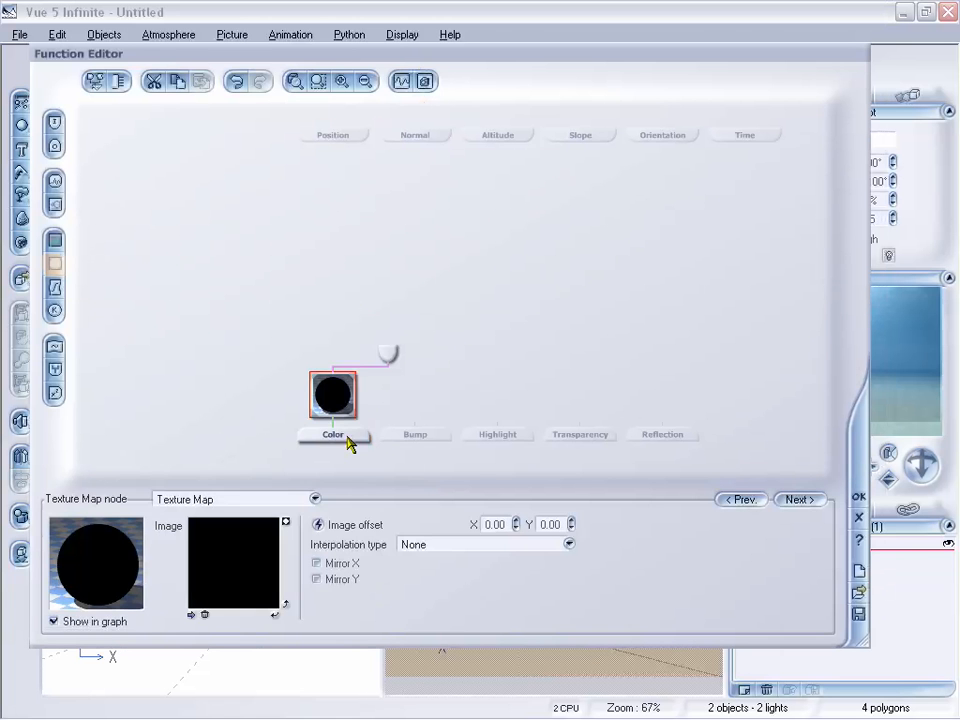
pyautogui.click(348, 438)
pyautogui.click(340, 400)
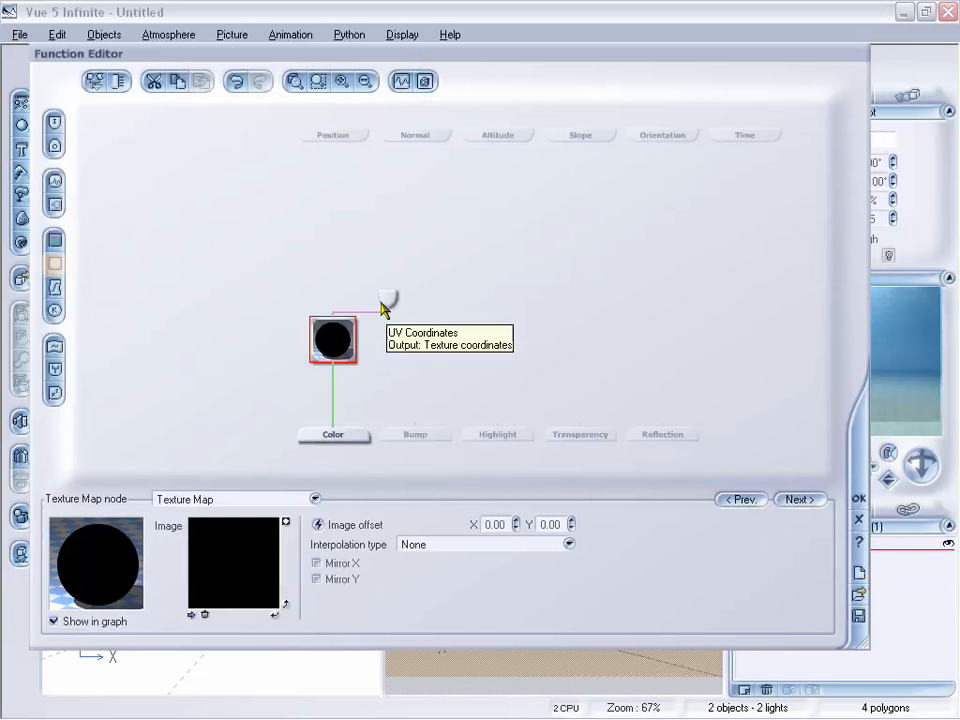
# Set the mapping mode of the color map's UV Coordinates input to Flat (vertical).
pyautogui.click(388, 298)
pyautogui.click(346, 565)
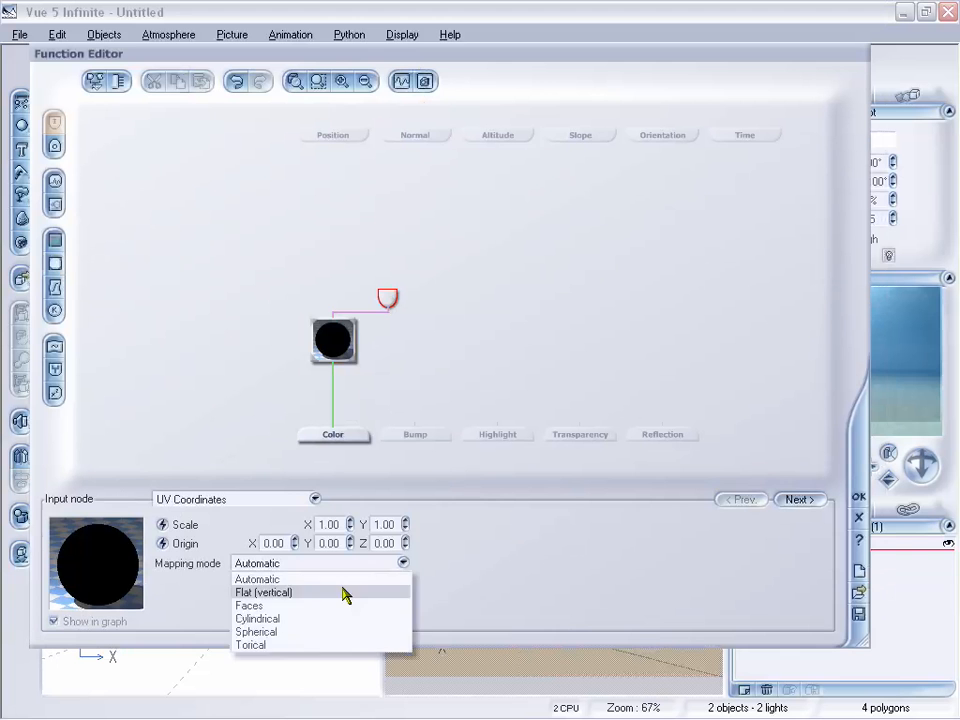
pyautogui.click(345, 591)
# Load the picture underwater_0001 from the UnderWater Large collection into the color Texture Map node.
pyautogui.click(333, 345)
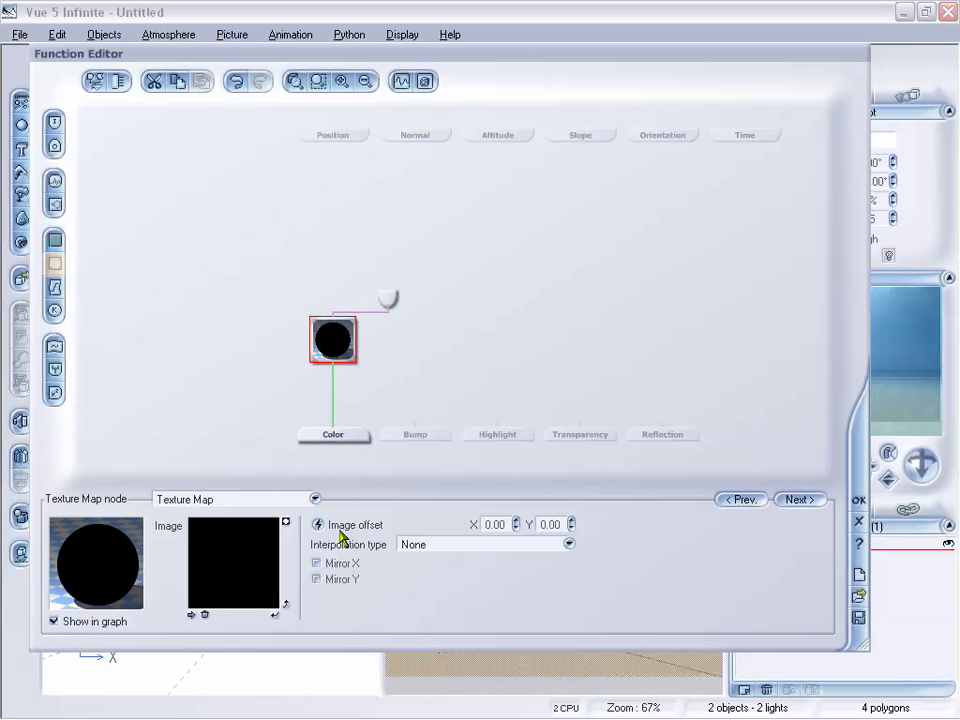
pyautogui.click(192, 615)
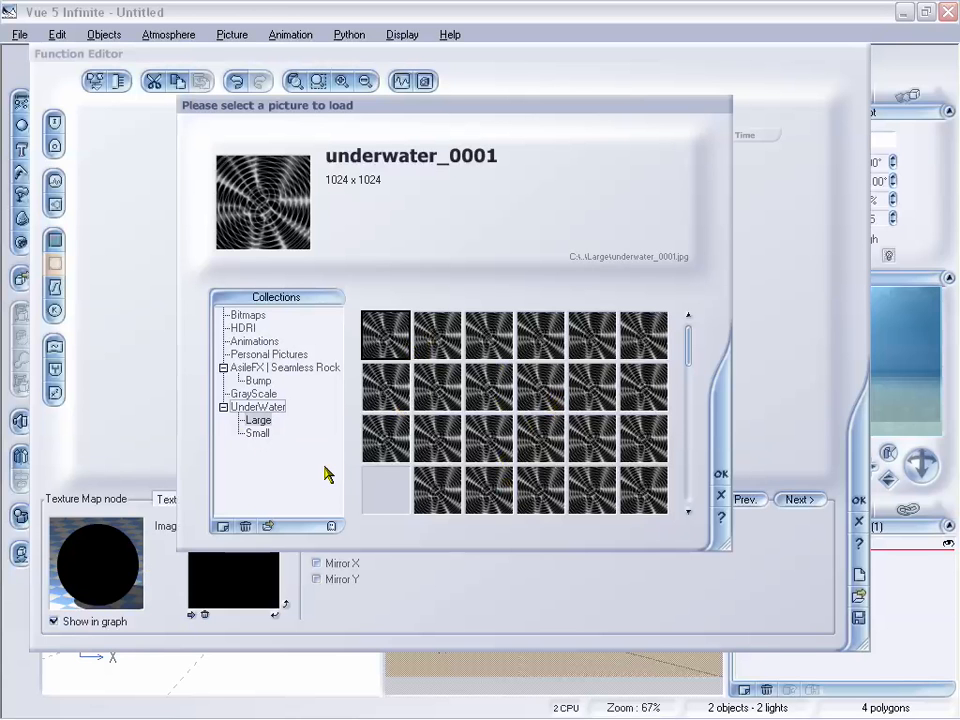
pyautogui.click(261, 435)
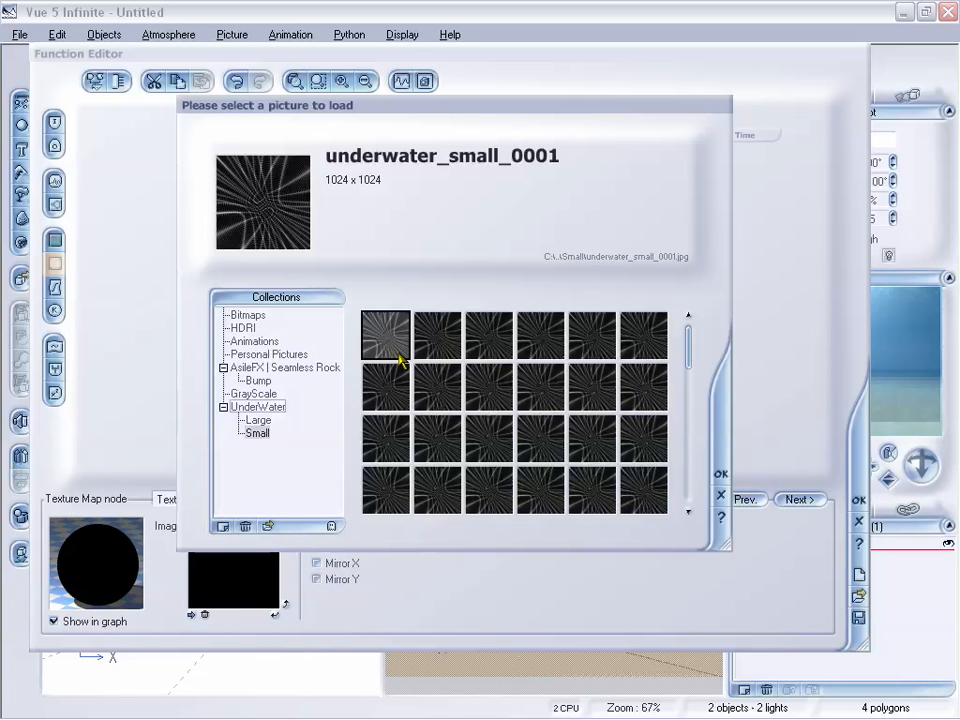
pyautogui.click(257, 421)
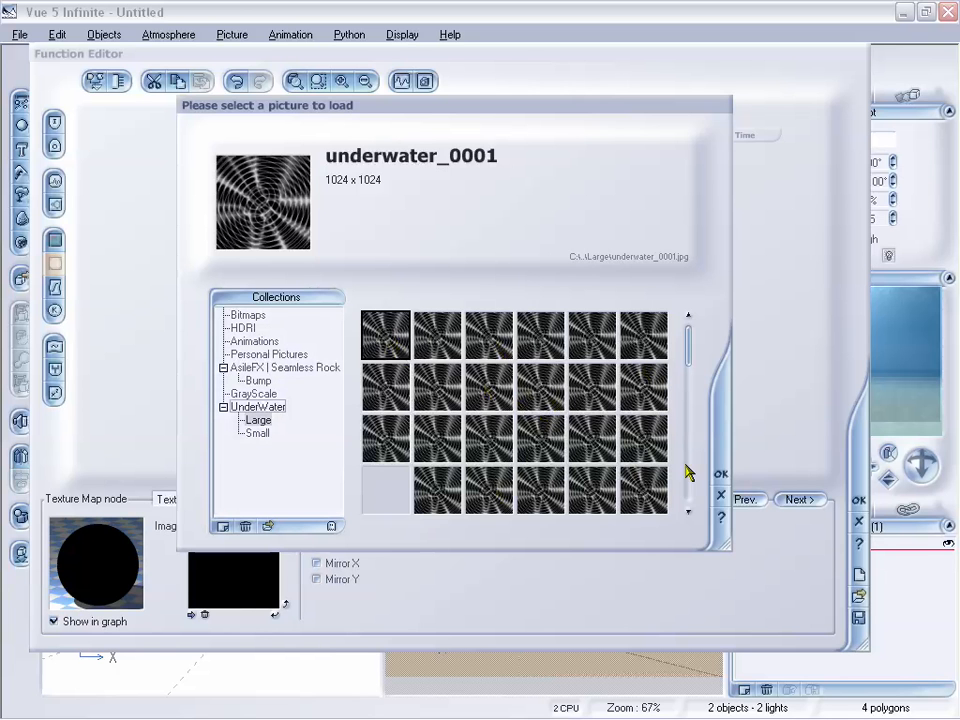
pyautogui.click(721, 476)
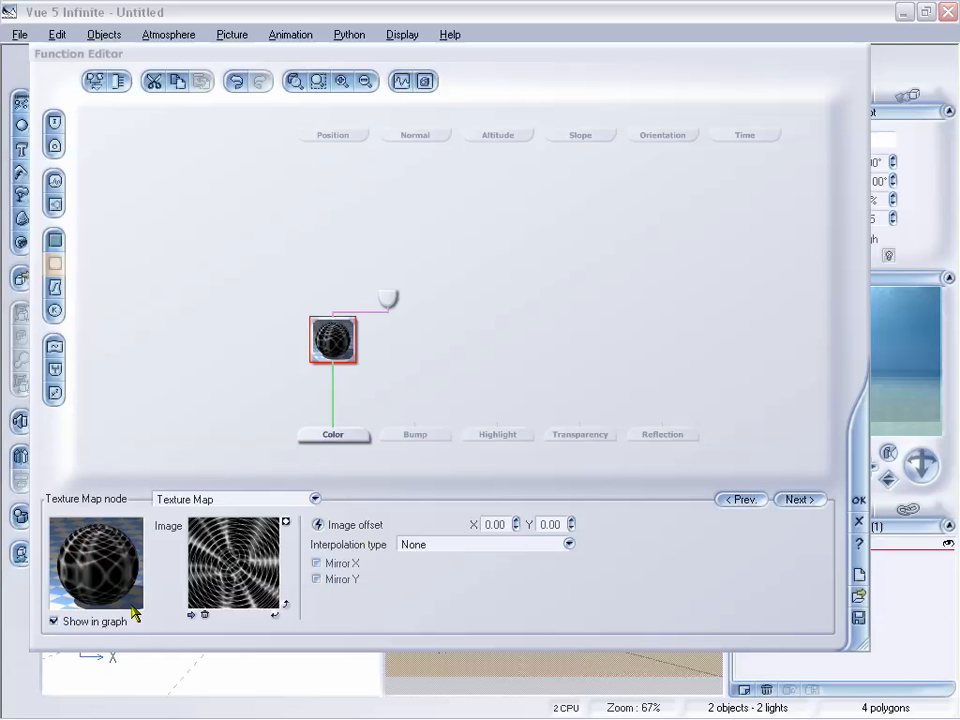
# Replace the texture map's picture with underwater_small_0001 from the UnderWater Small collection.
pyautogui.click(191, 614)
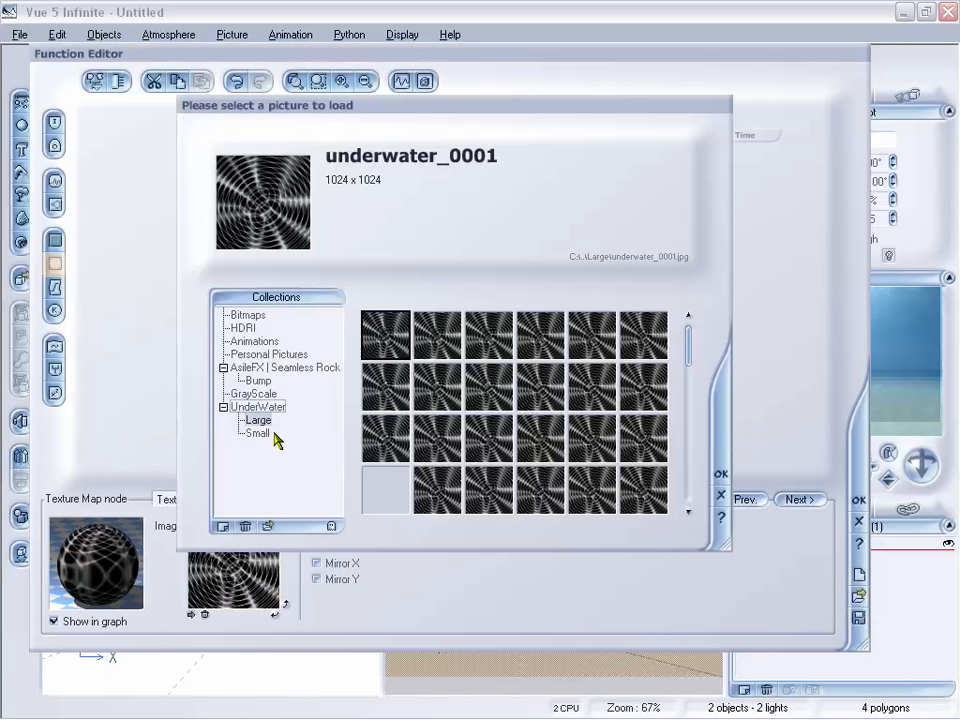
pyautogui.click(257, 434)
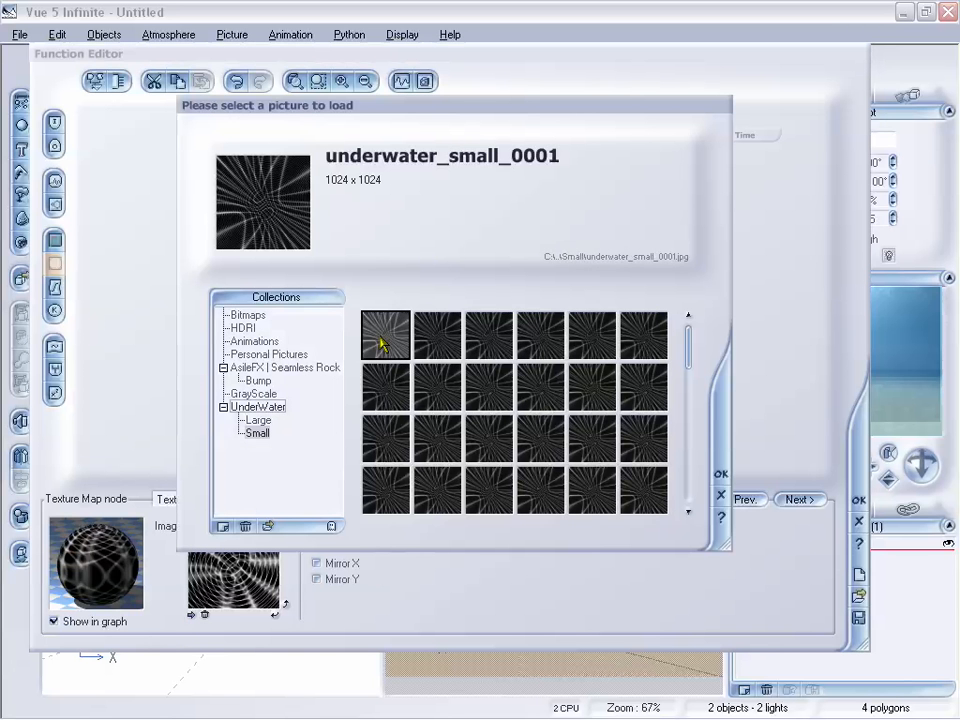
pyautogui.click(721, 476)
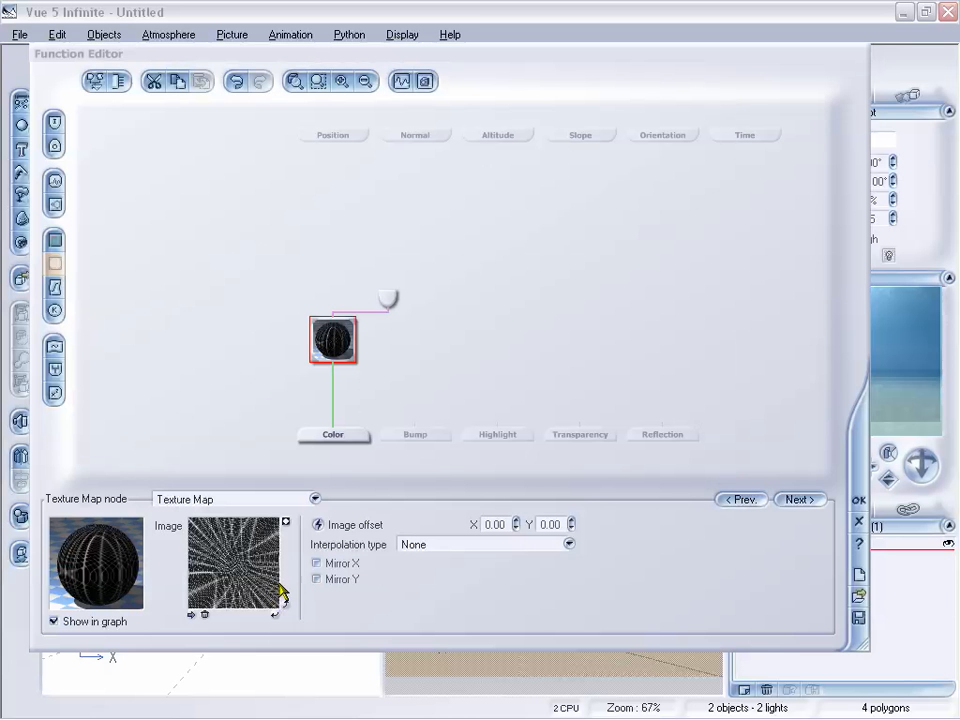
# Convert the color node to an Animation Map and load the underwater_small image sequence starting from underwater_small_0001.
pyautogui.click(246, 503)
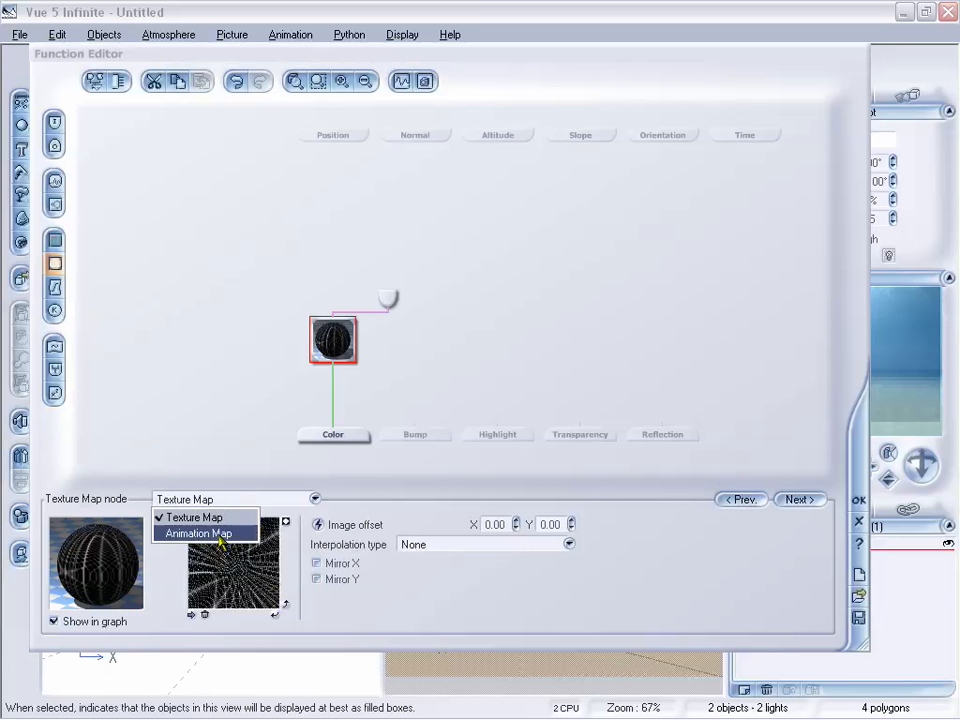
pyautogui.click(246, 530)
pyautogui.moveTo(364, 58); pyautogui.dragTo(364, 18)
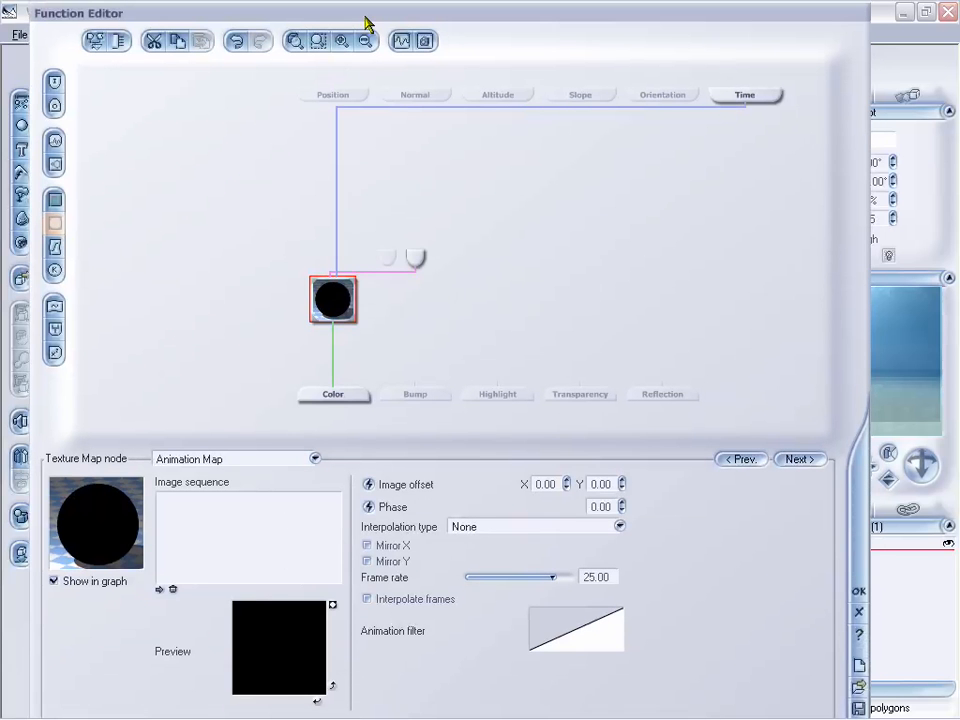
pyautogui.click(159, 589)
pyautogui.click(100, 72)
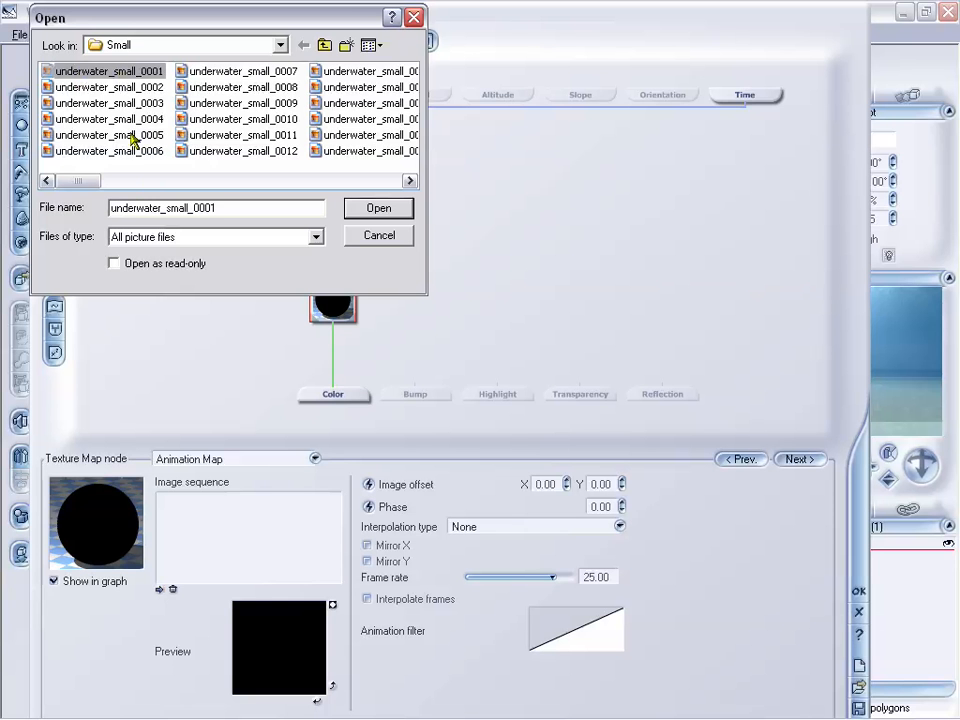
pyautogui.click(245, 103)
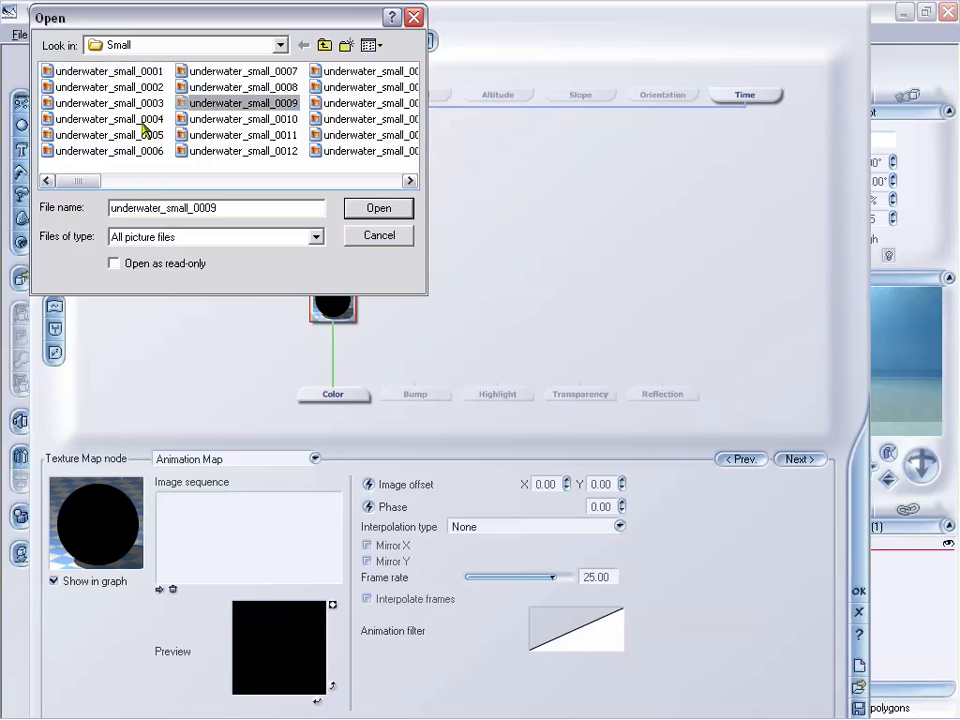
pyautogui.click(115, 119)
pyautogui.click(105, 71)
pyautogui.click(388, 208)
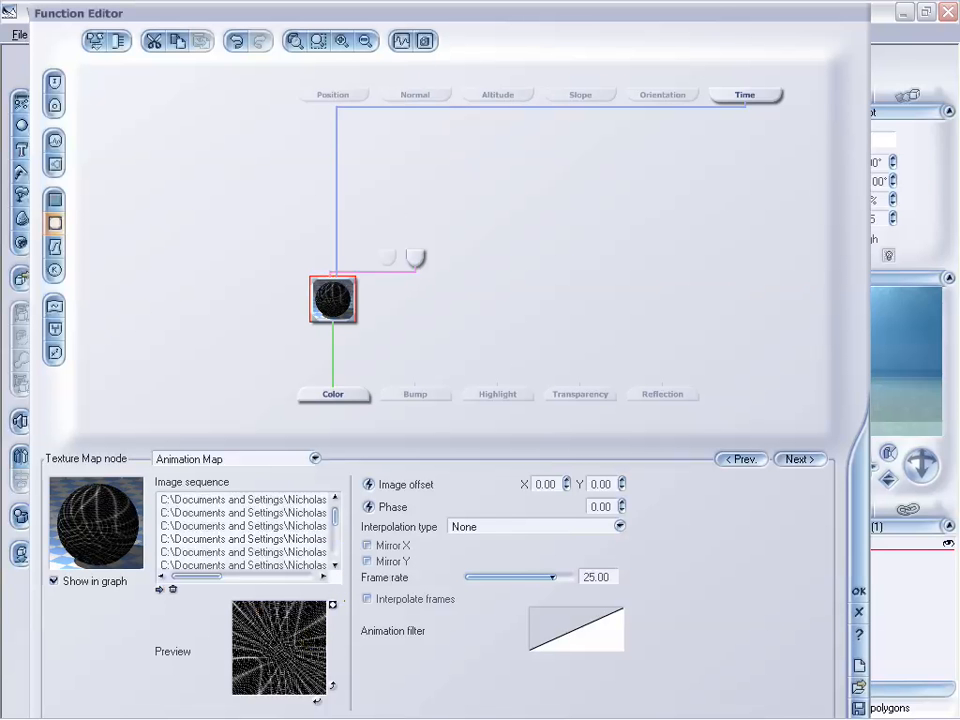
# Check the main camera preview behind the Function Editor and move the animation map node closer to the Color output.
pyautogui.moveTo(756, 22); pyautogui.dragTo(601, 24)
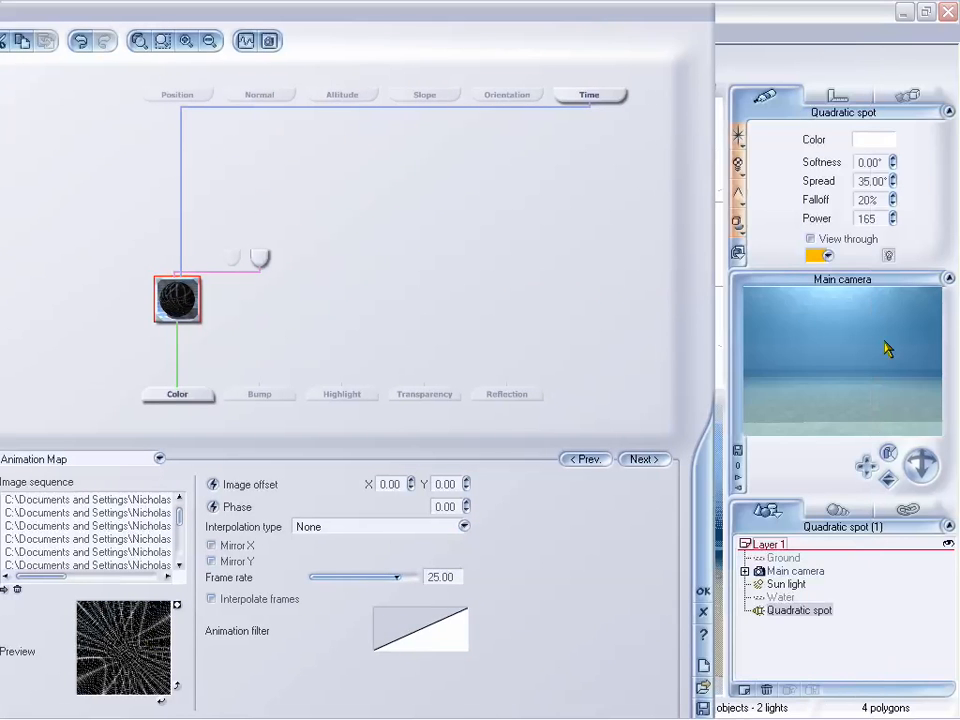
pyautogui.moveTo(475, 24); pyautogui.dragTo(614, 30)
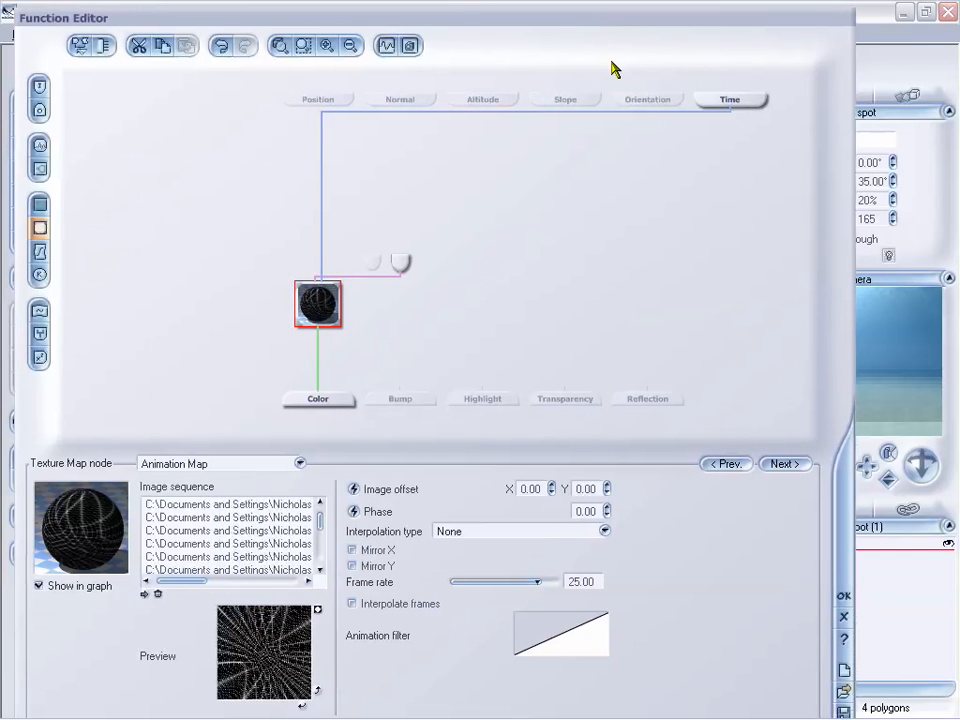
pyautogui.moveTo(327, 297); pyautogui.dragTo(327, 325)
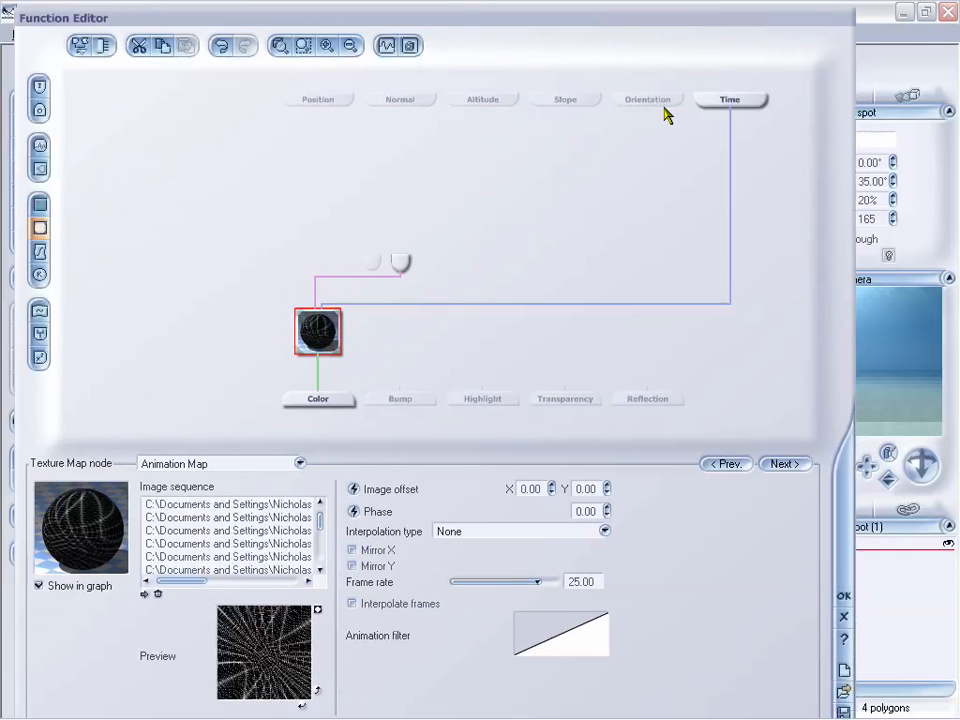
pyautogui.moveTo(423, 29); pyautogui.dragTo(421, 23)
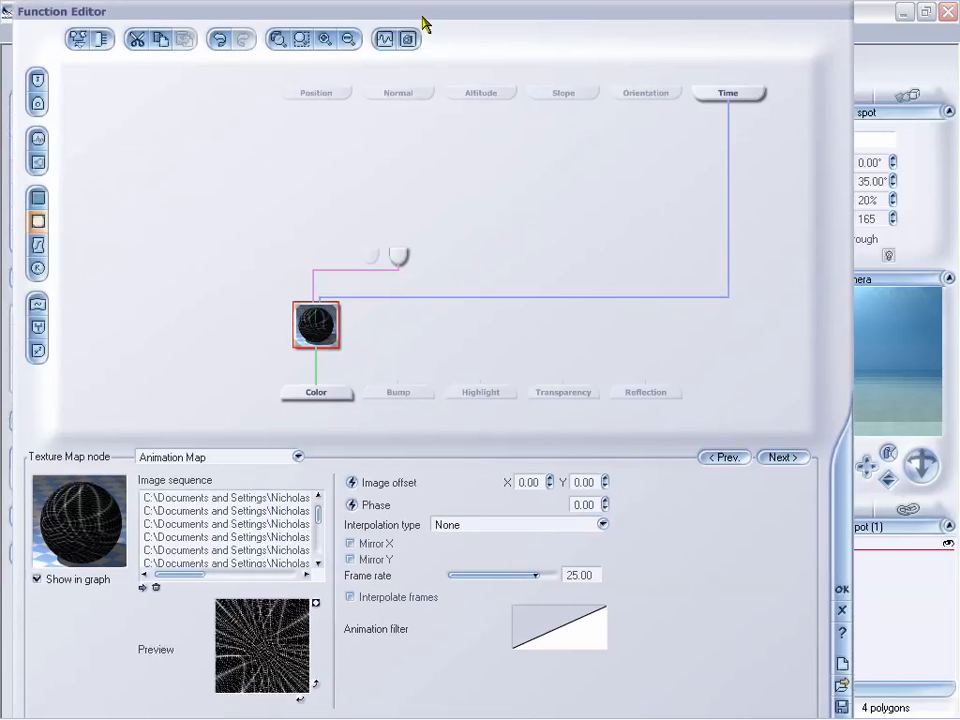
# Add an Animation Map node with the same image sequence to the Transparency output and line it up with the color node.
pyautogui.click(560, 396)
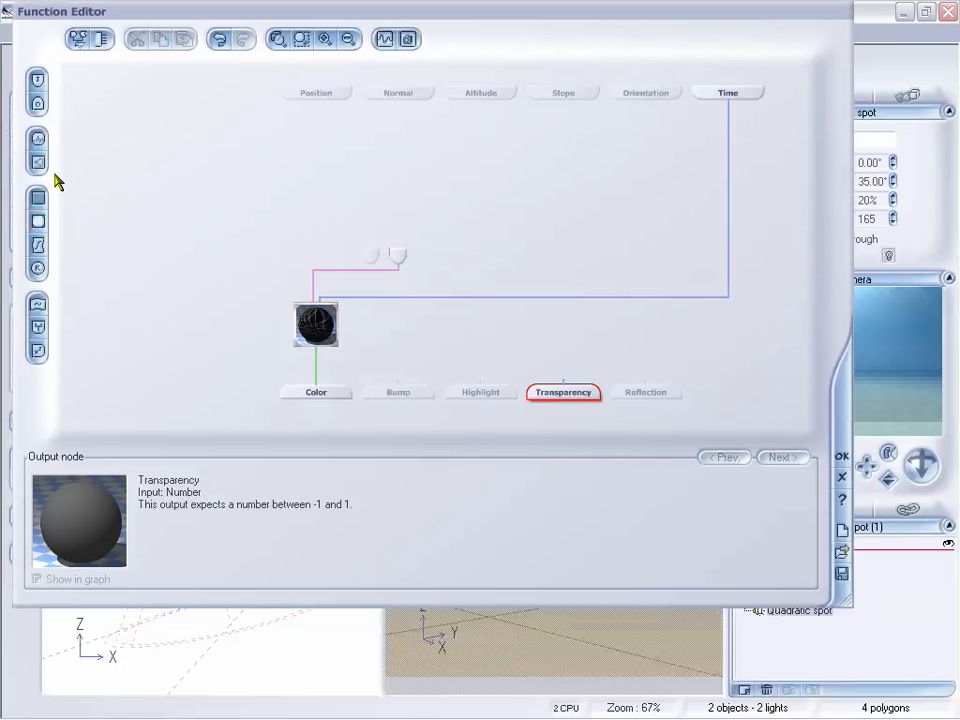
pyautogui.click(38, 222)
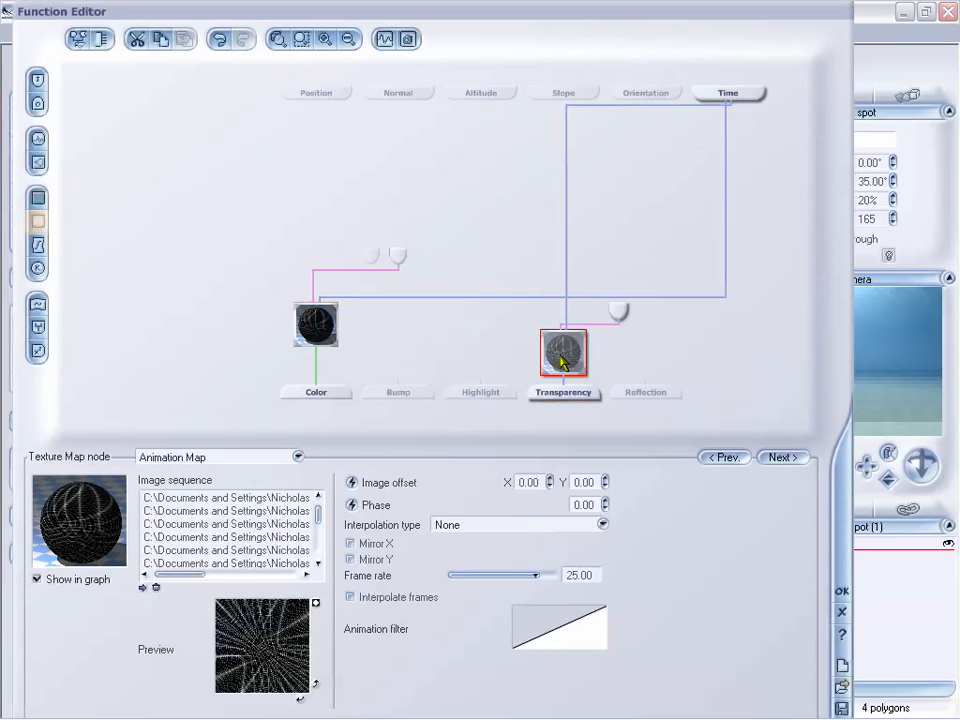
pyautogui.moveTo(563, 363); pyautogui.dragTo(563, 337)
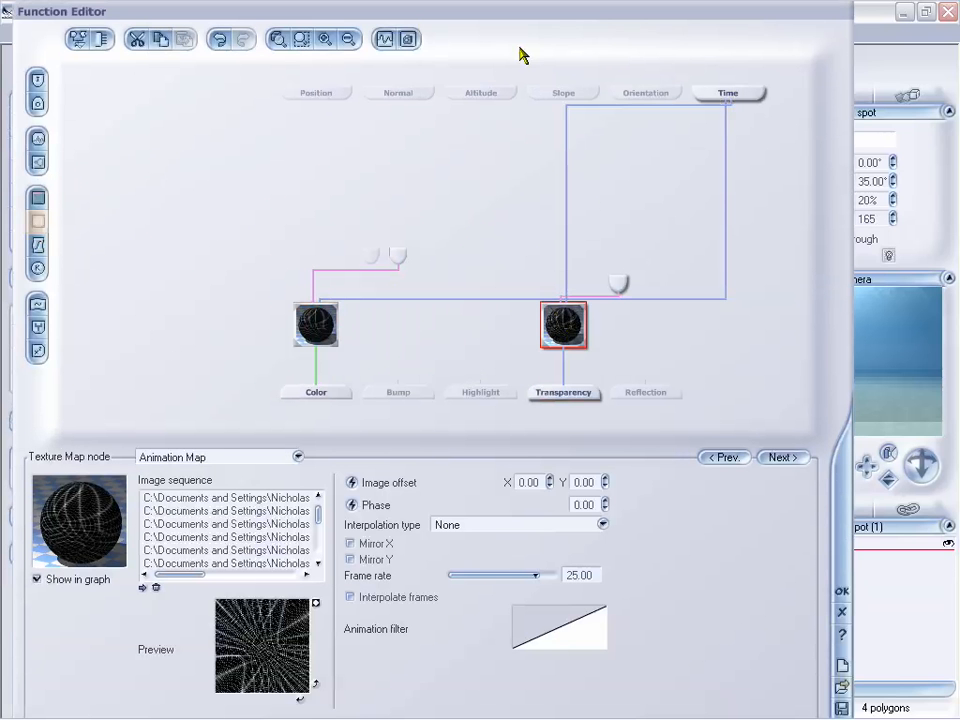
pyautogui.click(316, 326)
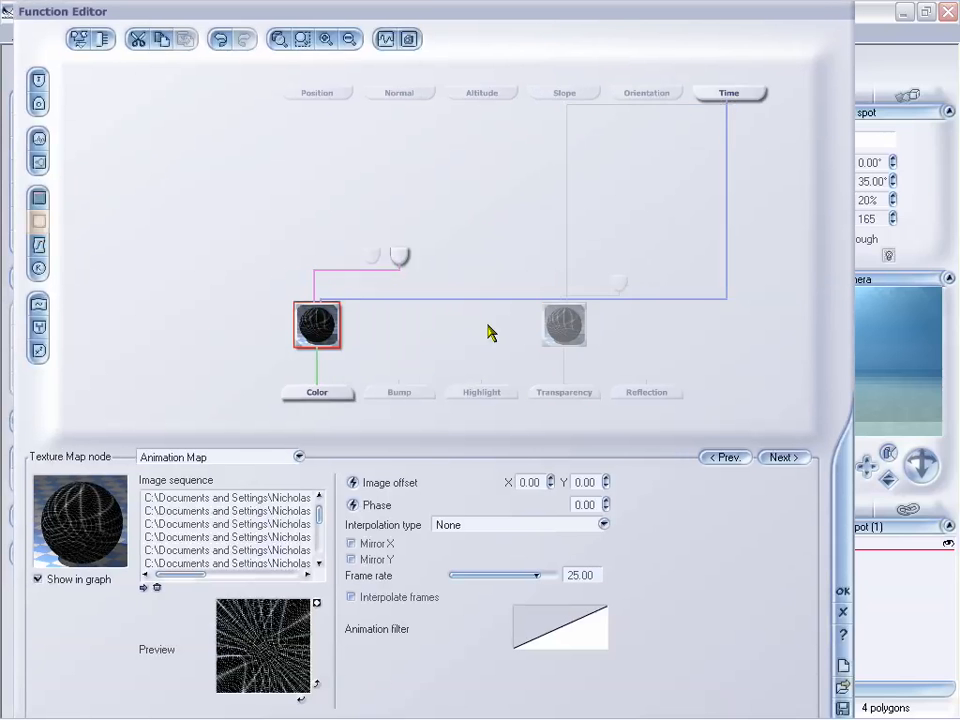
pyautogui.click(559, 323)
pyautogui.click(320, 326)
pyautogui.click(559, 326)
# Set the mapping mode of the transparency map's UV Coordinates input to Flat (vertical).
pyautogui.click(618, 283)
pyautogui.click(326, 524)
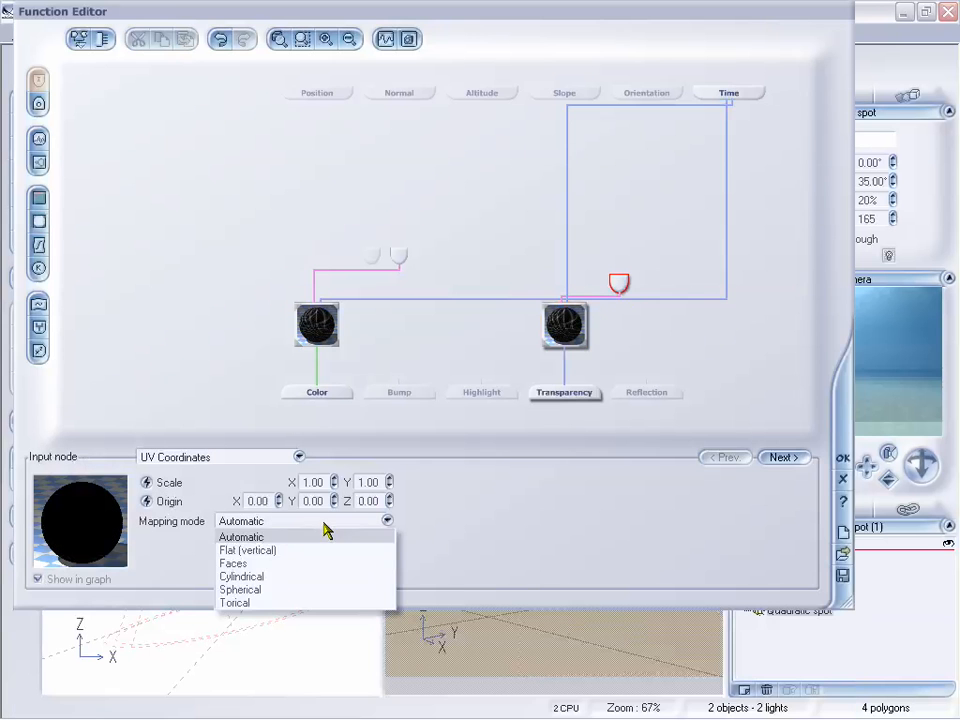
pyautogui.click(306, 551)
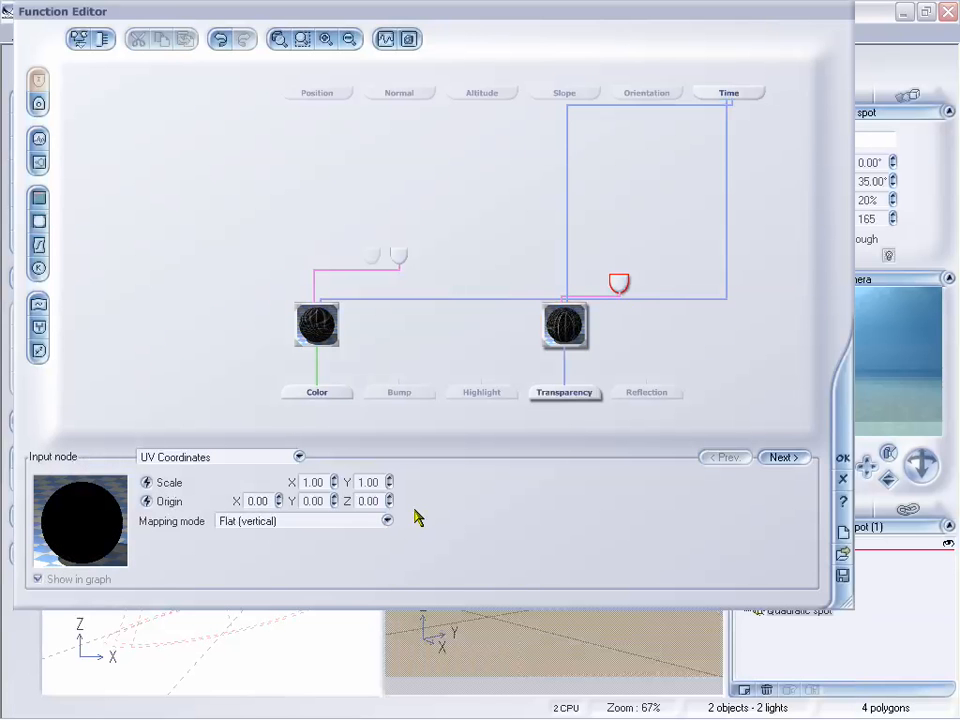
# Accept the gel's function graph and apply the edited gel material to the quadratic spot.
pyautogui.click(843, 457)
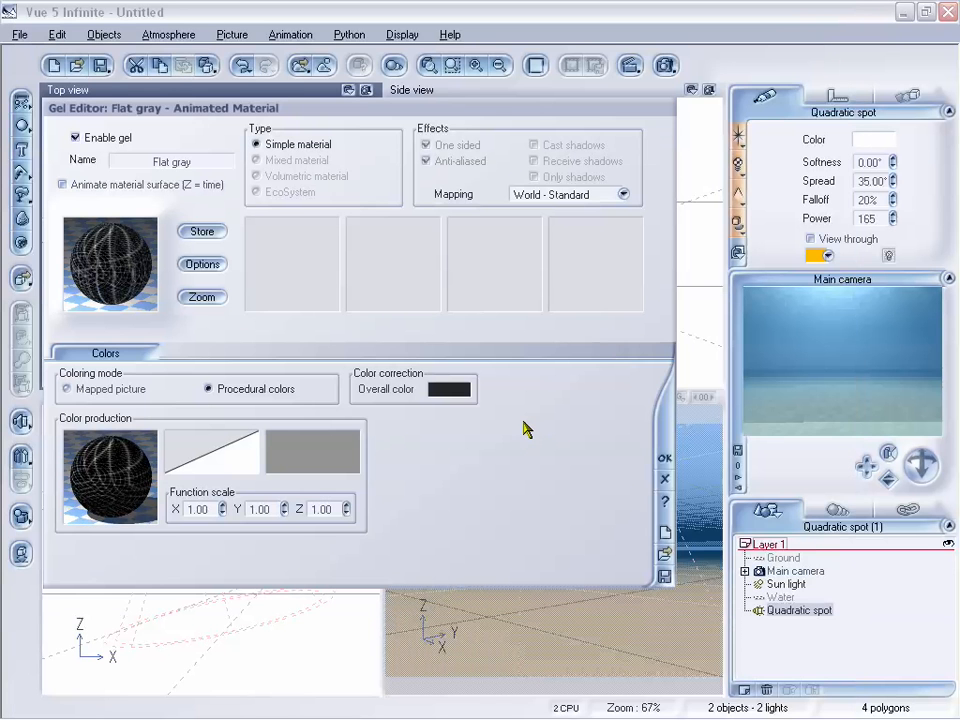
pyautogui.click(666, 460)
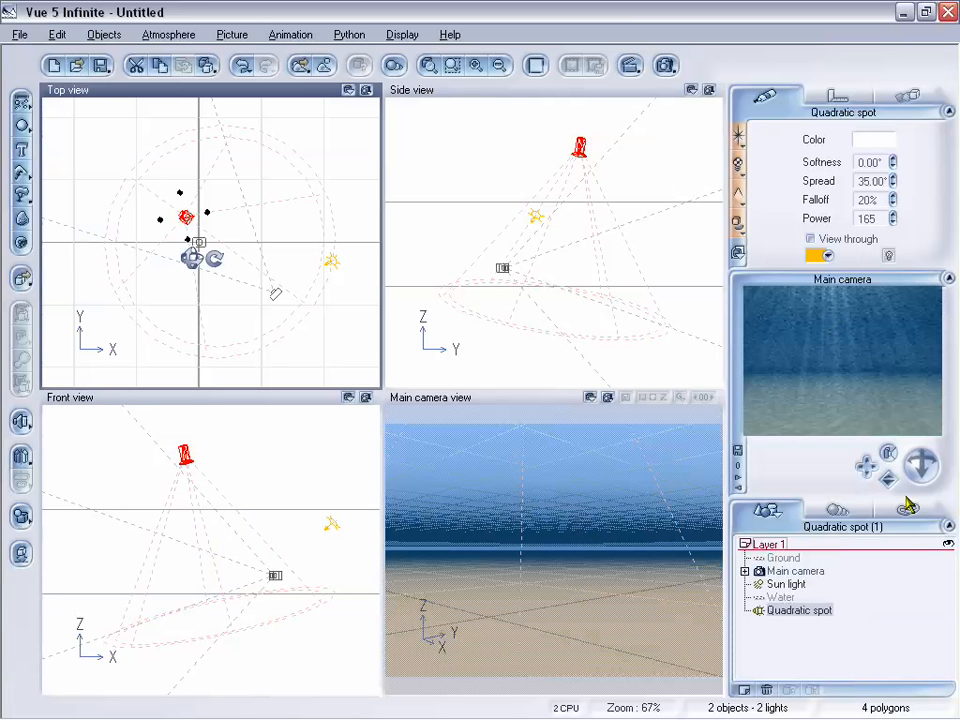
# Reposition the main camera to look down at the seabed and raise the quadratic spot's power to 315.
pyautogui.moveTo(921, 466); pyautogui.dragTo(921, 512)
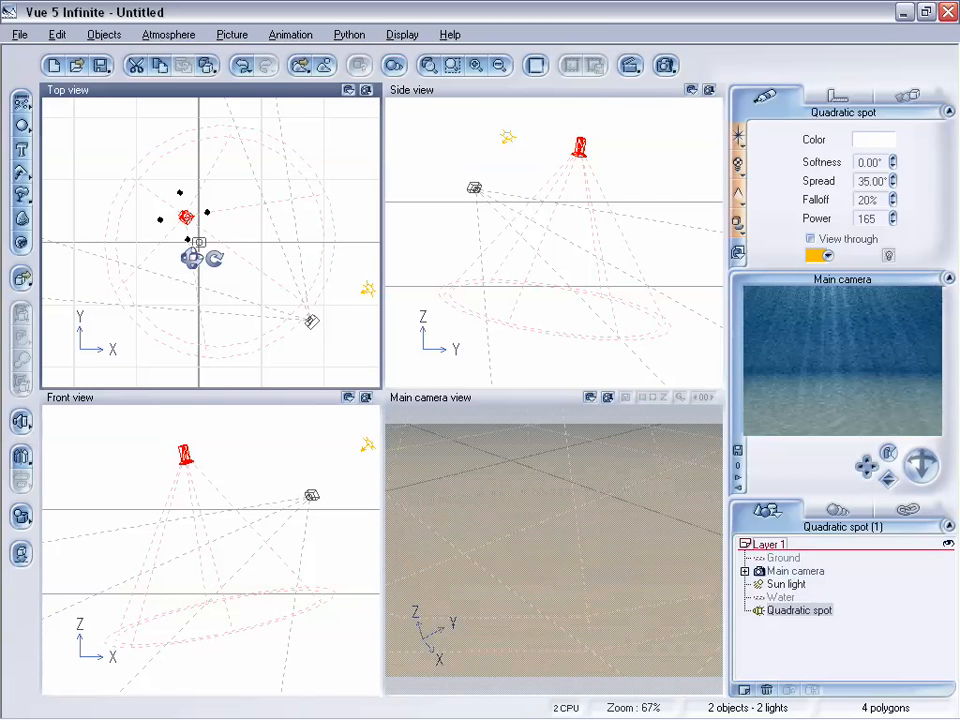
pyautogui.moveTo(866, 463); pyautogui.dragTo(865, 465)
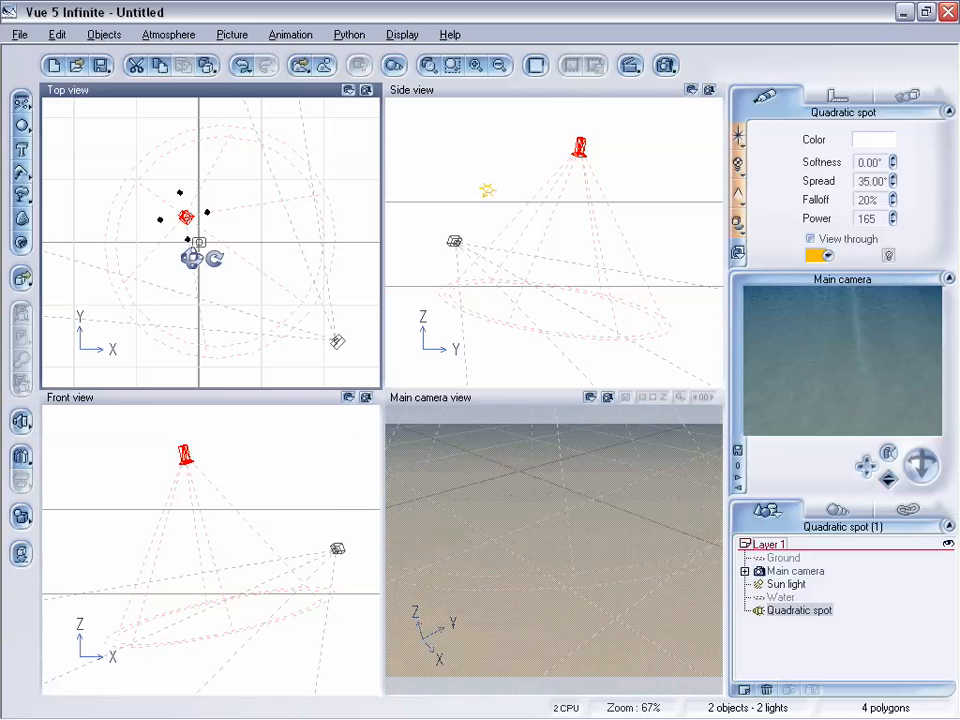
pyautogui.moveTo(888, 479); pyautogui.dragTo(868, 470)
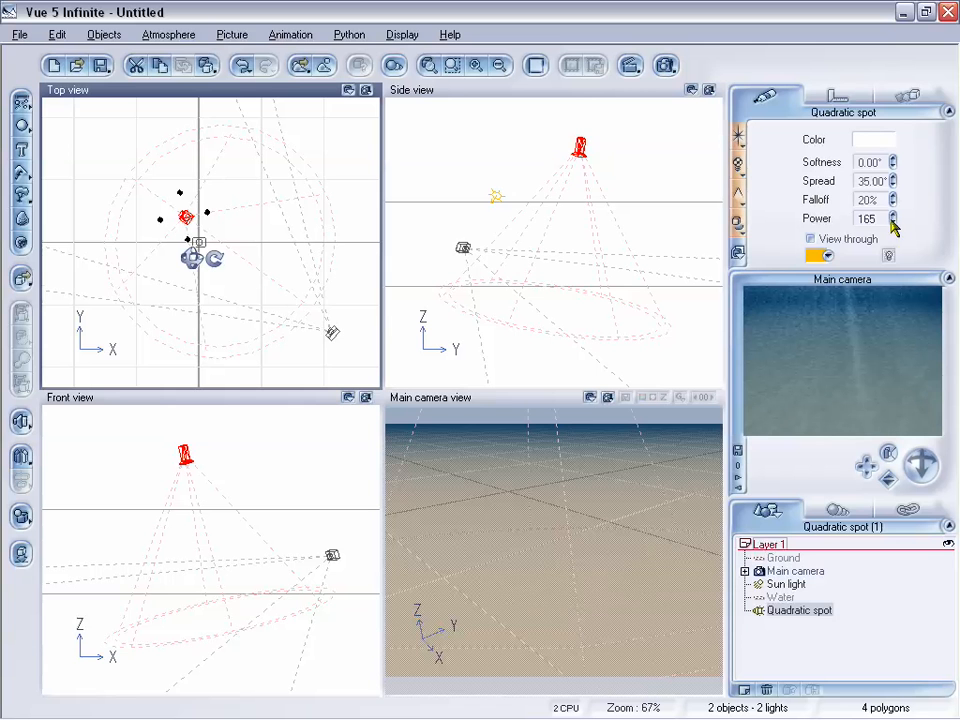
pyautogui.moveTo(892, 219); pyautogui.dragTo(892, 211)
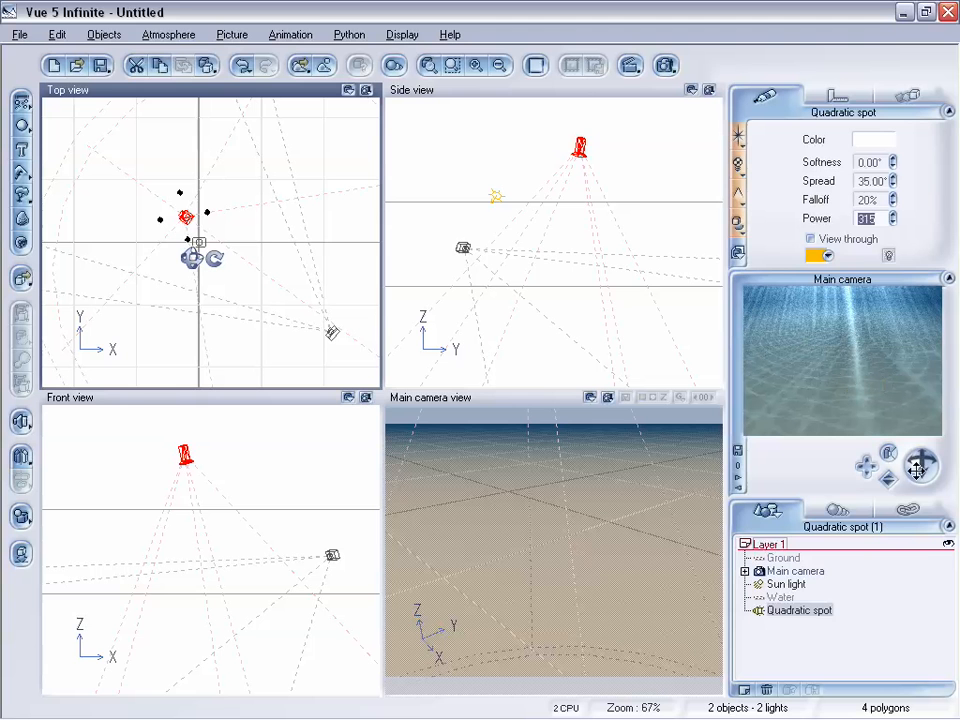
# Level the main camera toward the horizon and set the quadratic spot's power to 220.
pyautogui.moveTo(922, 462)
pyautogui.mouseDown()
pyautogui.moveTo(904, 512)
pyautogui.moveTo(925, 476)
pyautogui.mouseUp()
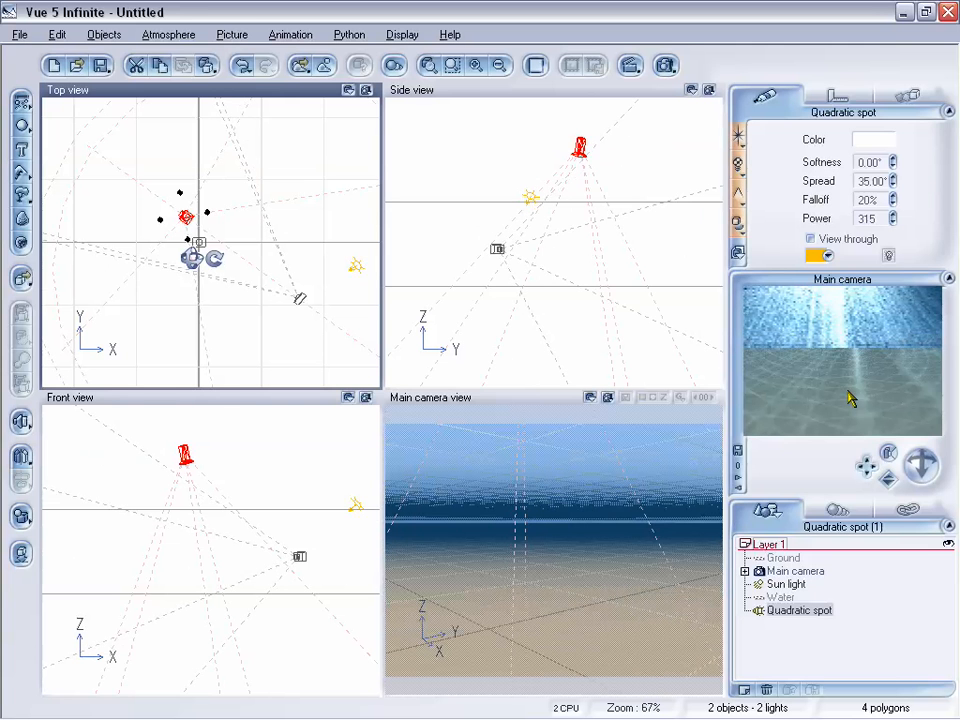
pyautogui.click(892, 222)
pyautogui.click(893, 222)
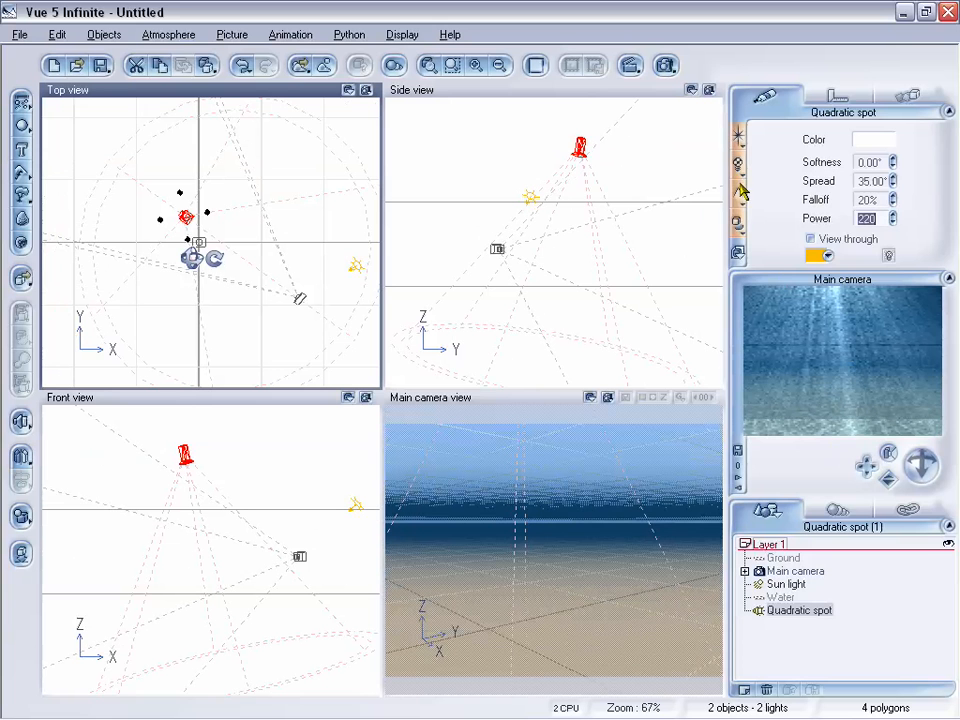
# Set the spot's volumetric light quality boost to 4.00 and refresh the main camera preview.
pyautogui.click(738, 222)
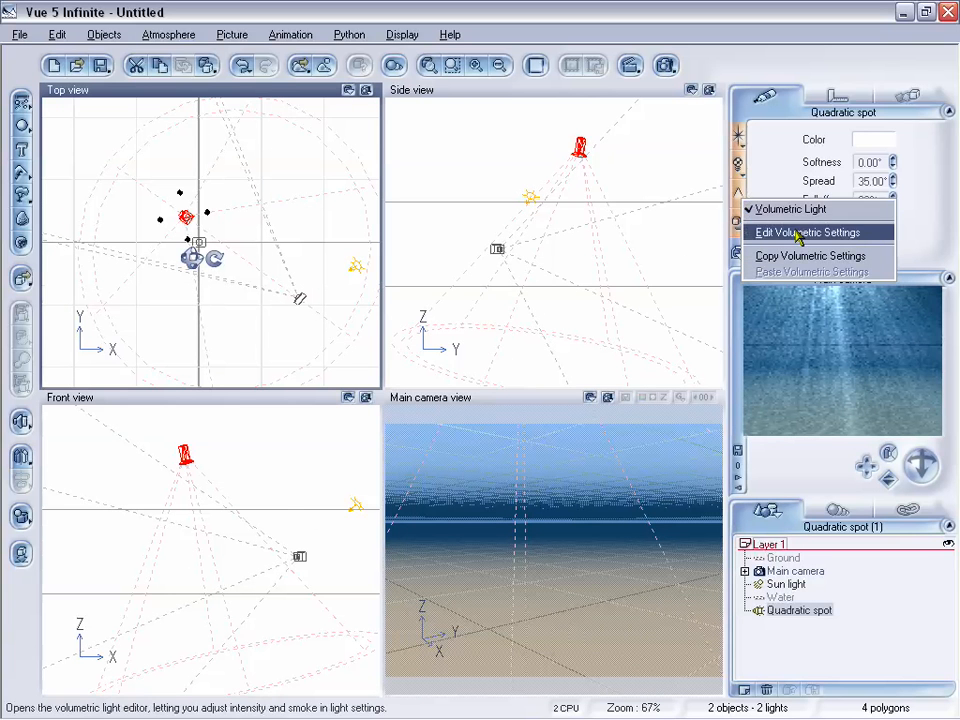
pyautogui.click(797, 232)
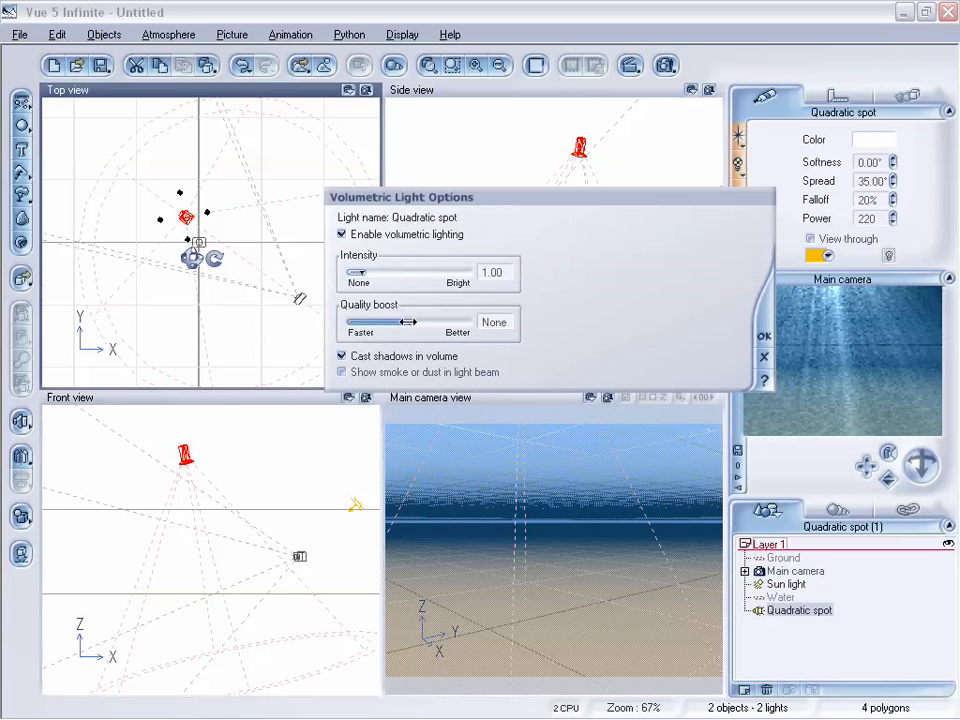
pyautogui.moveTo(408, 322); pyautogui.dragTo(633, 337)
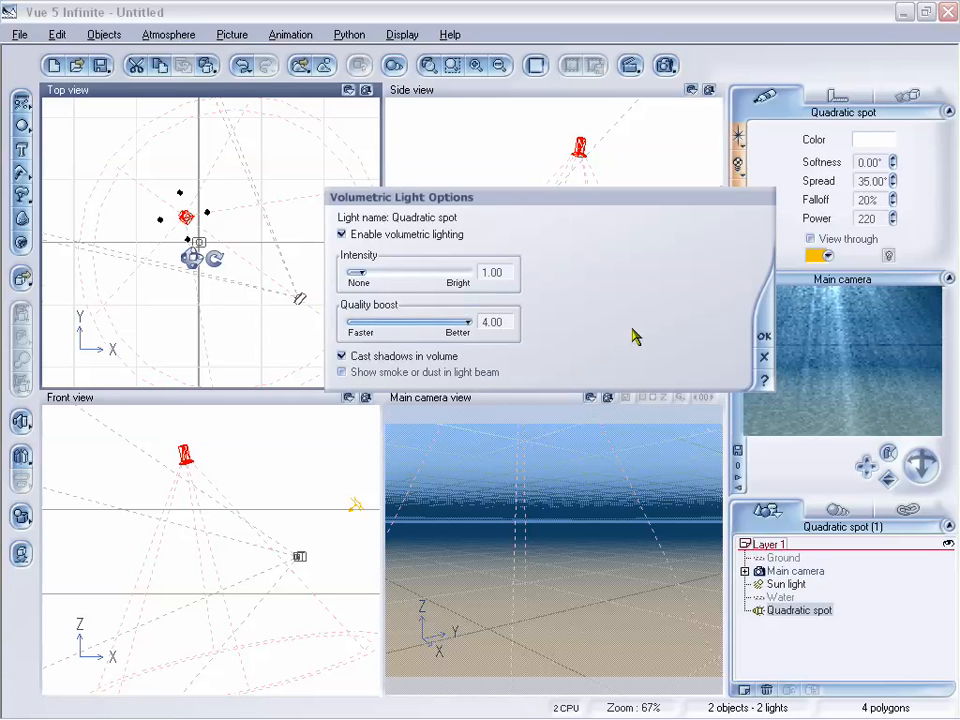
pyautogui.click(763, 337)
pyautogui.rightClick(840, 354)
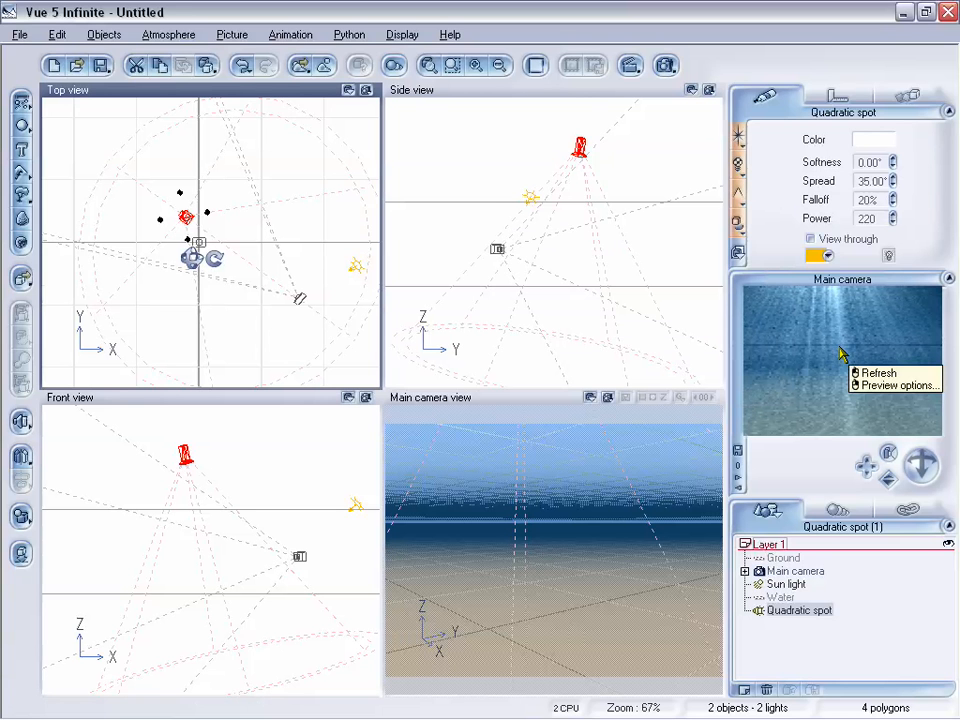
pyautogui.click(846, 352)
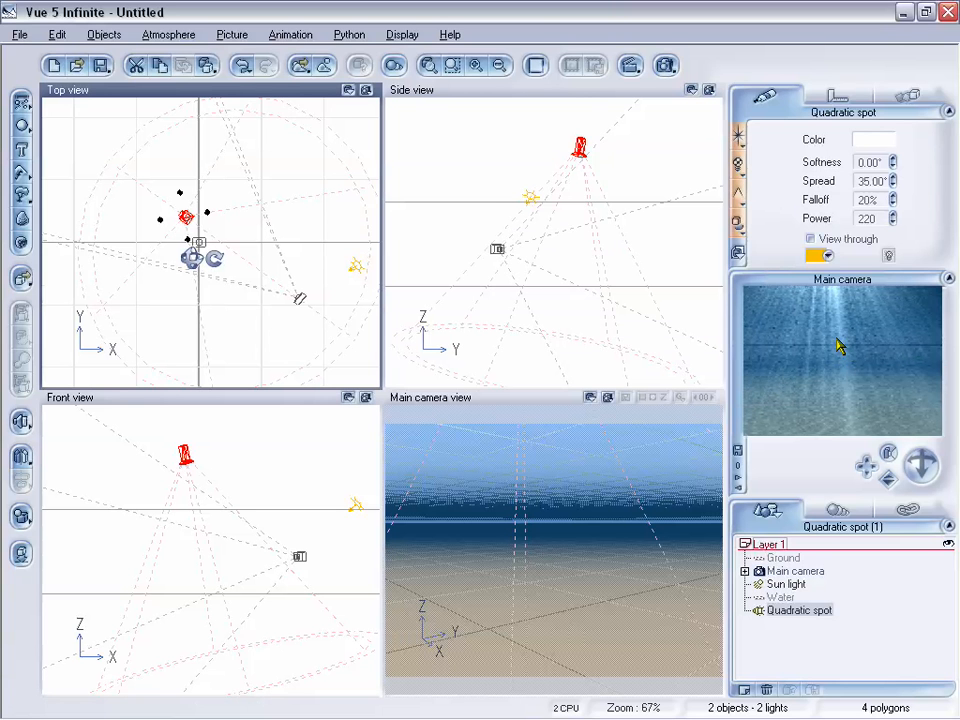
# Switch the render quality preset to User settings and set the advanced effects quality to 100%.
pyautogui.click(665, 65)
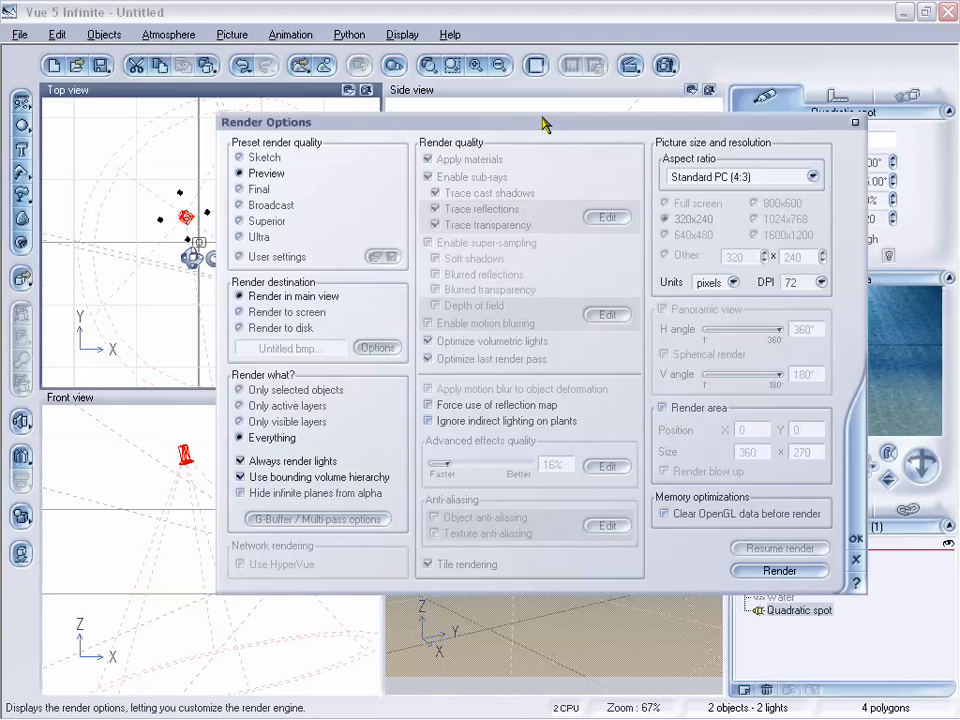
pyautogui.moveTo(542, 124); pyautogui.dragTo(497, 104)
pyautogui.click(191, 234)
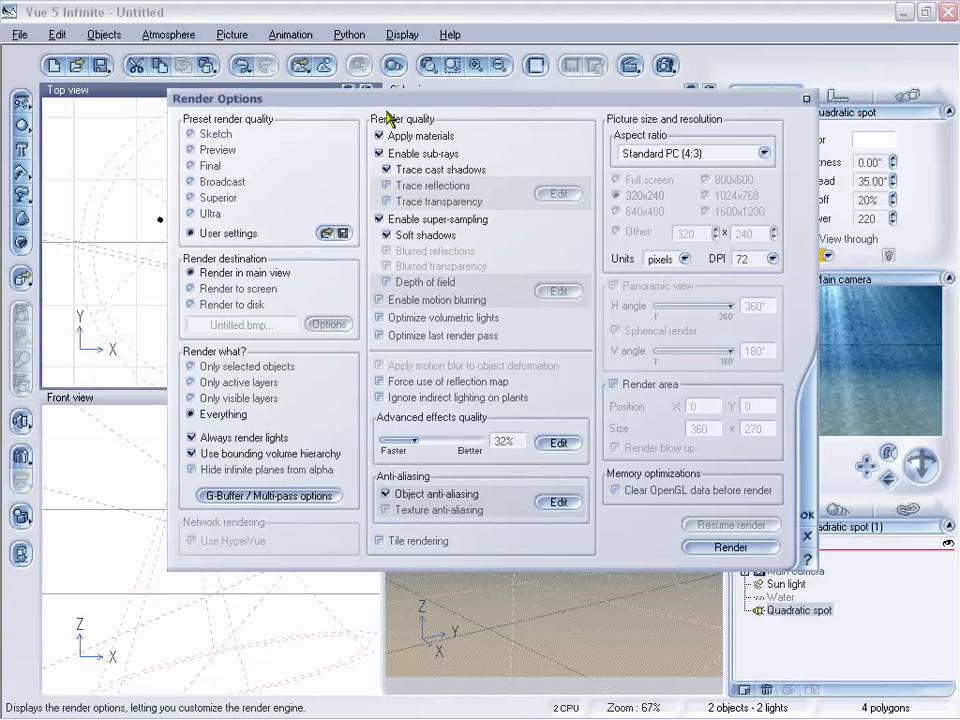
pyautogui.moveTo(399, 103); pyautogui.dragTo(331, 97)
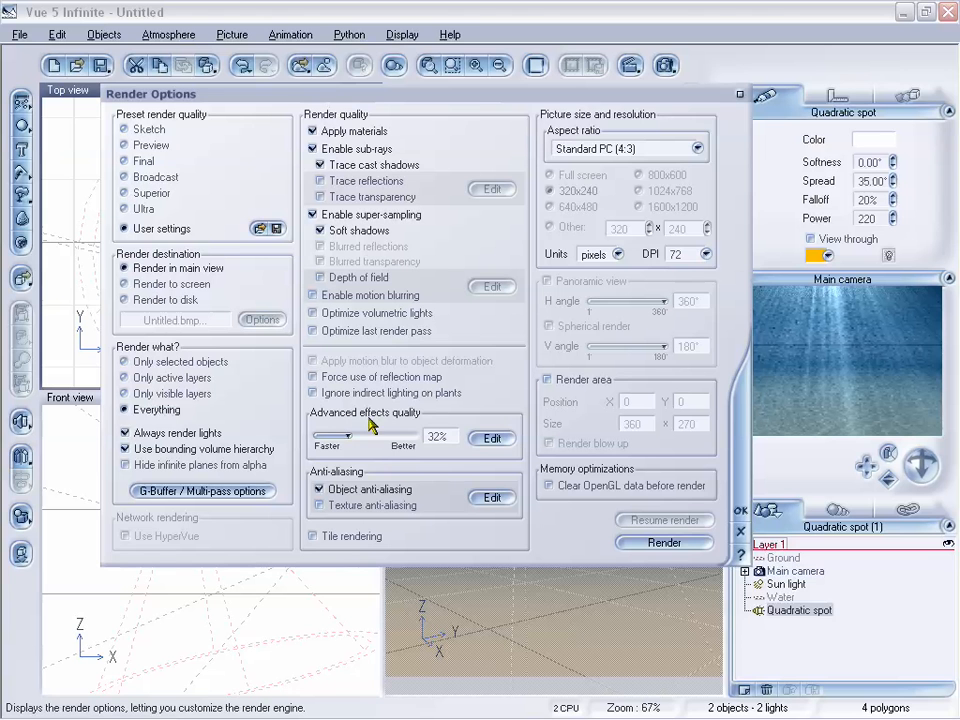
pyautogui.moveTo(348, 436); pyautogui.dragTo(428, 438)
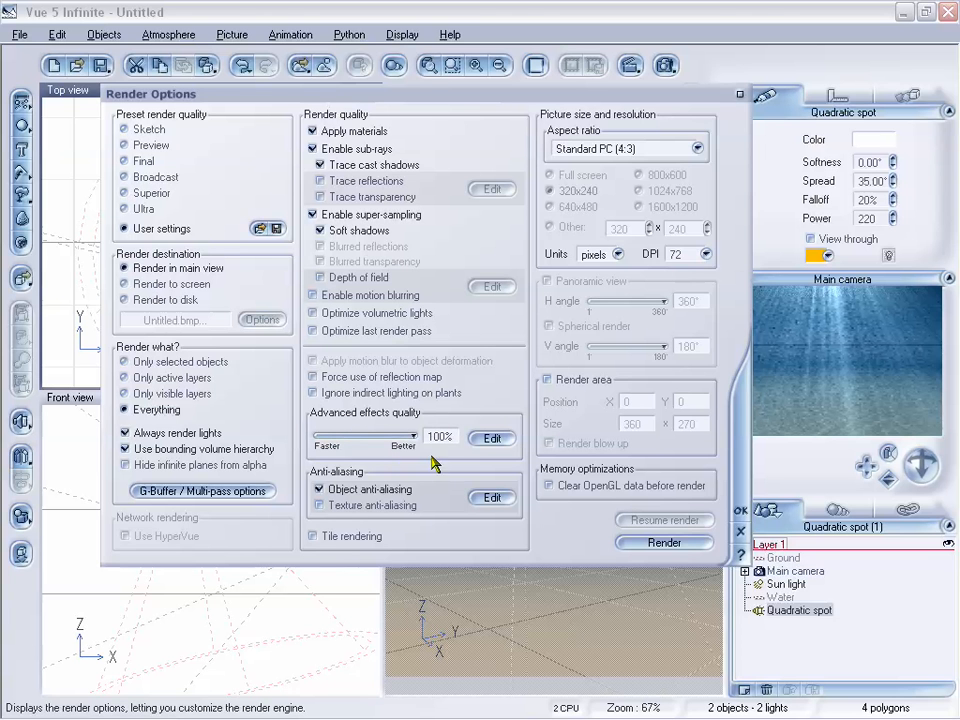
# Examine the custom indirect lighting and volumetrics quality settings in the Advanced Effects Options without applying changes.
pyautogui.click(492, 440)
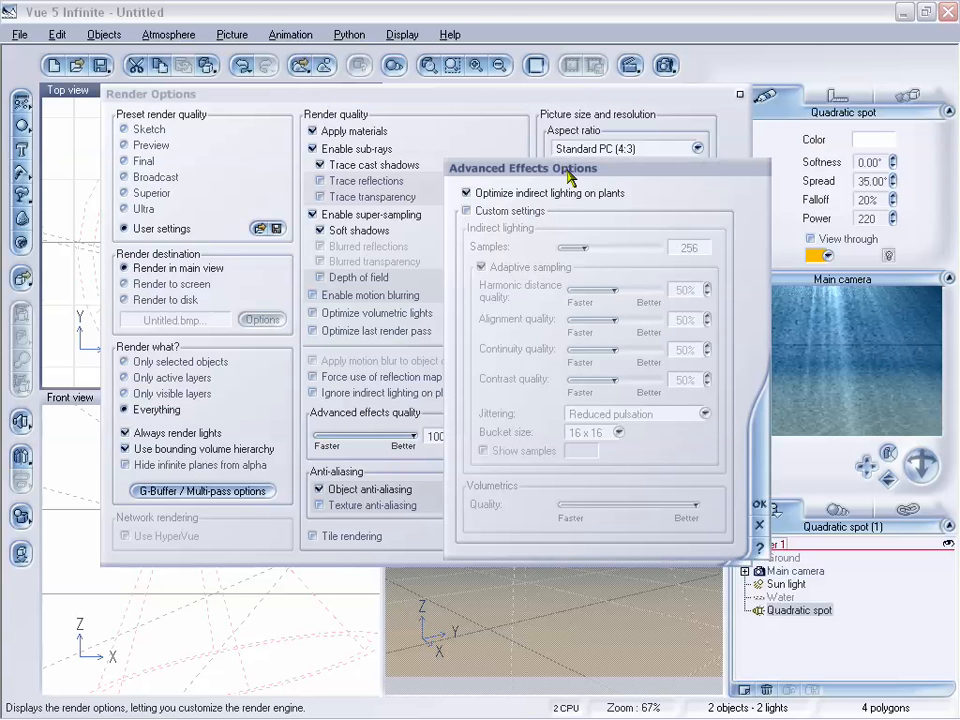
pyautogui.moveTo(570, 177); pyautogui.dragTo(449, 129)
pyautogui.click(377, 154)
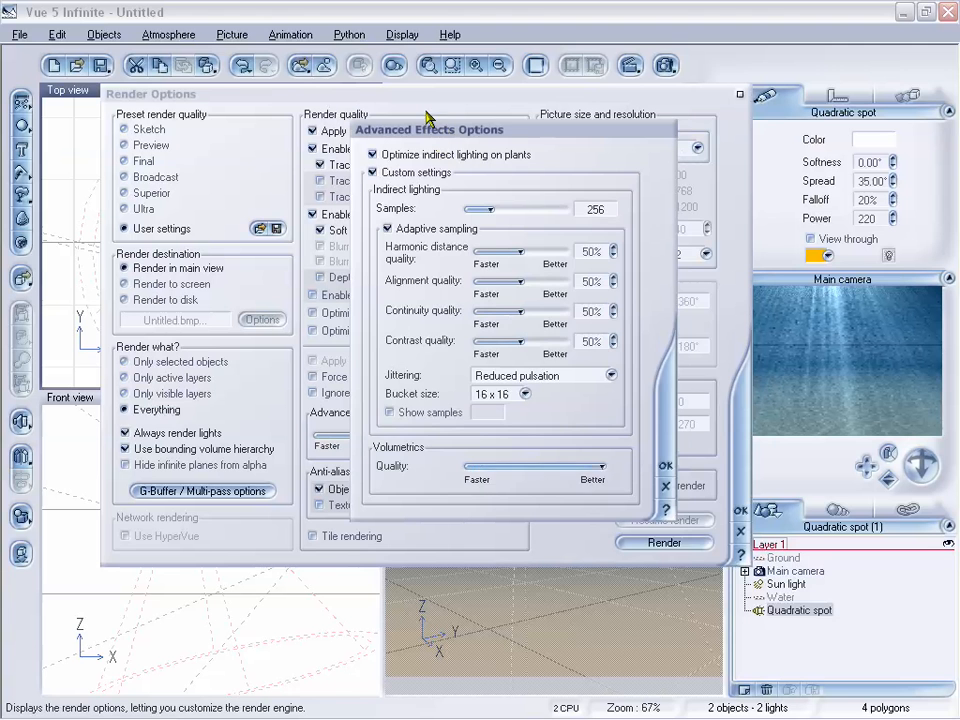
pyautogui.click(373, 173)
pyautogui.click(373, 173)
pyautogui.click(665, 486)
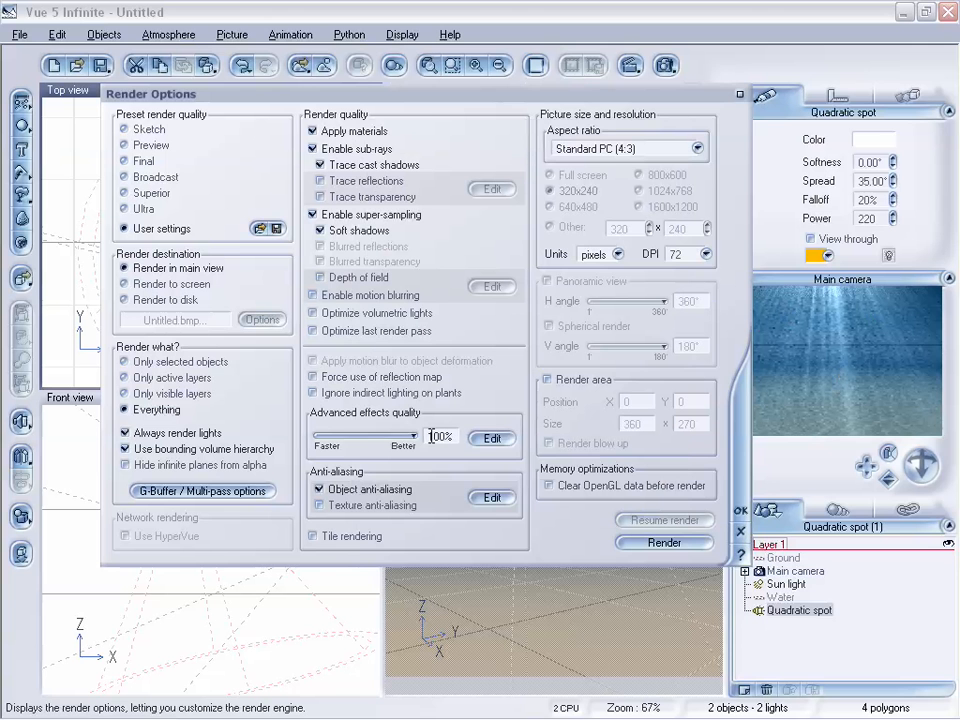
# Lower the advanced effects quality to roughly the middle of its range and accept the render options.
pyautogui.moveTo(413, 436); pyautogui.dragTo(363, 434)
pyautogui.click(741, 512)
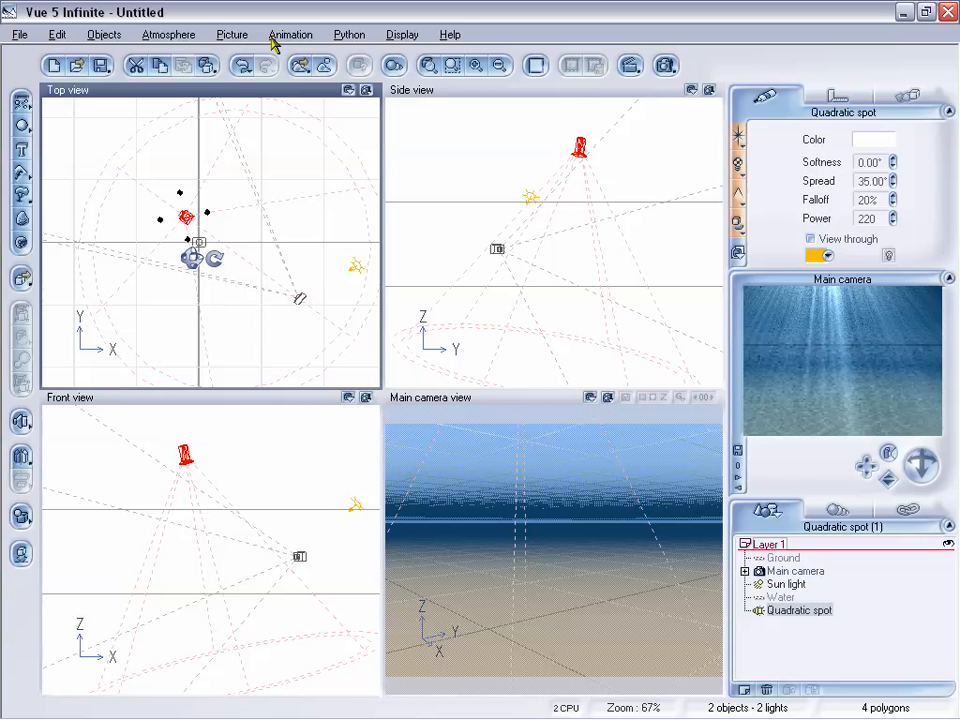
# Display the animation timeline and add a position keyframe for the quadratic spot at 5 seconds.
pyautogui.click(290, 36)
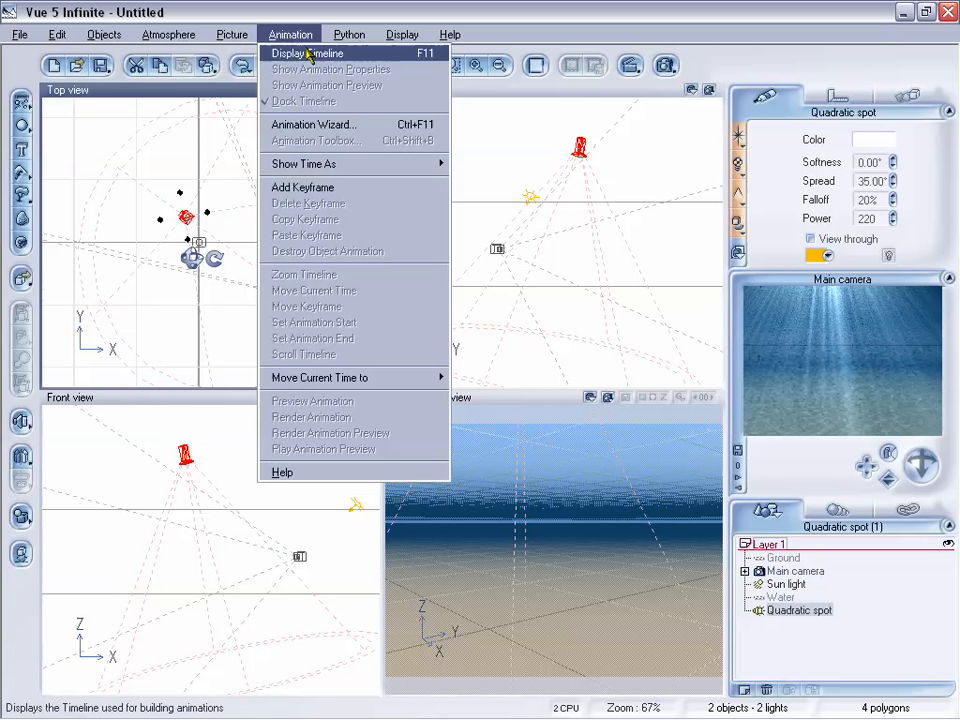
pyautogui.click(312, 52)
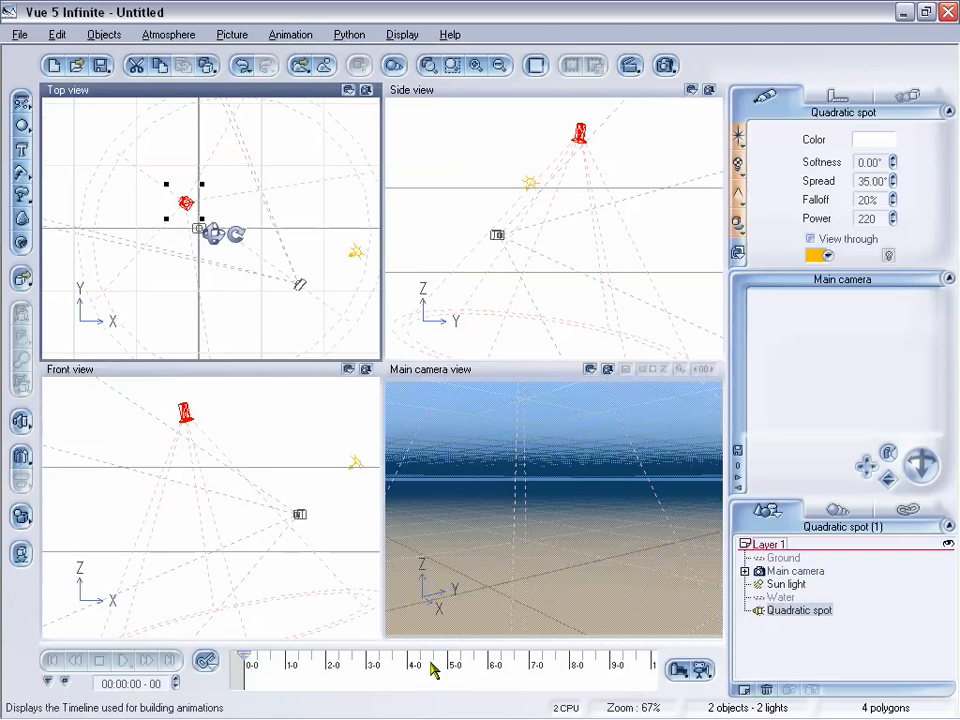
pyautogui.moveTo(431, 664); pyautogui.dragTo(447, 664)
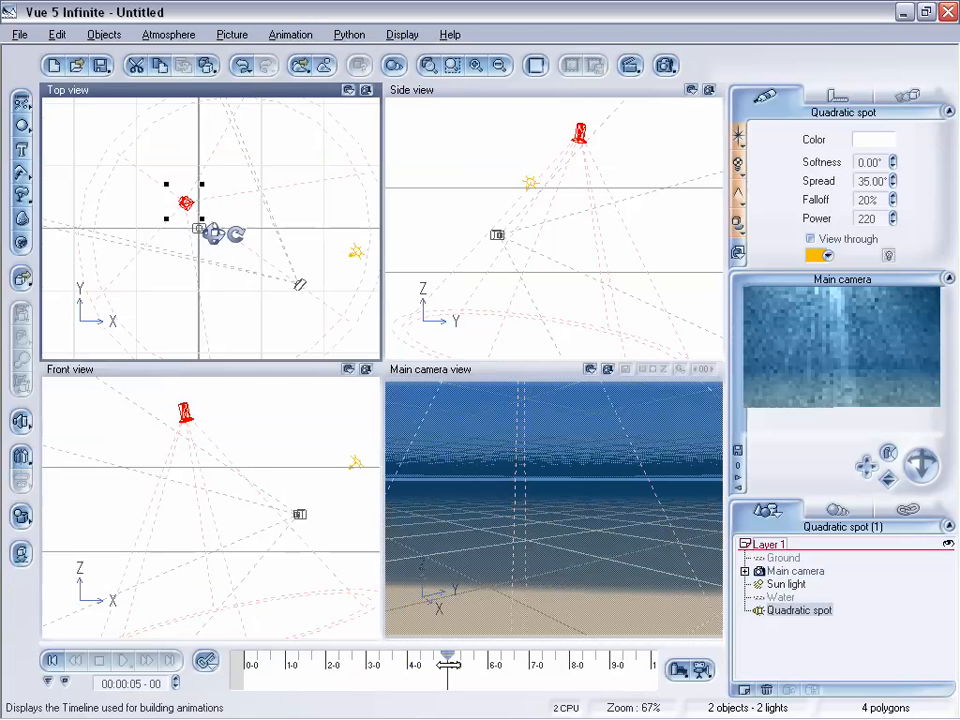
pyautogui.click(206, 661)
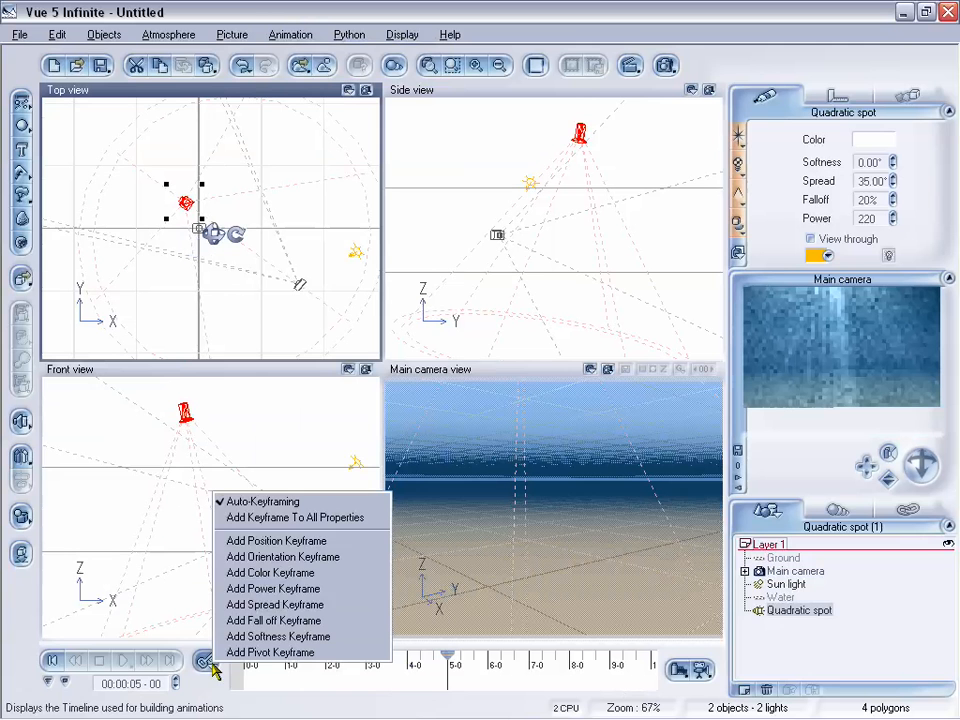
pyautogui.click(270, 541)
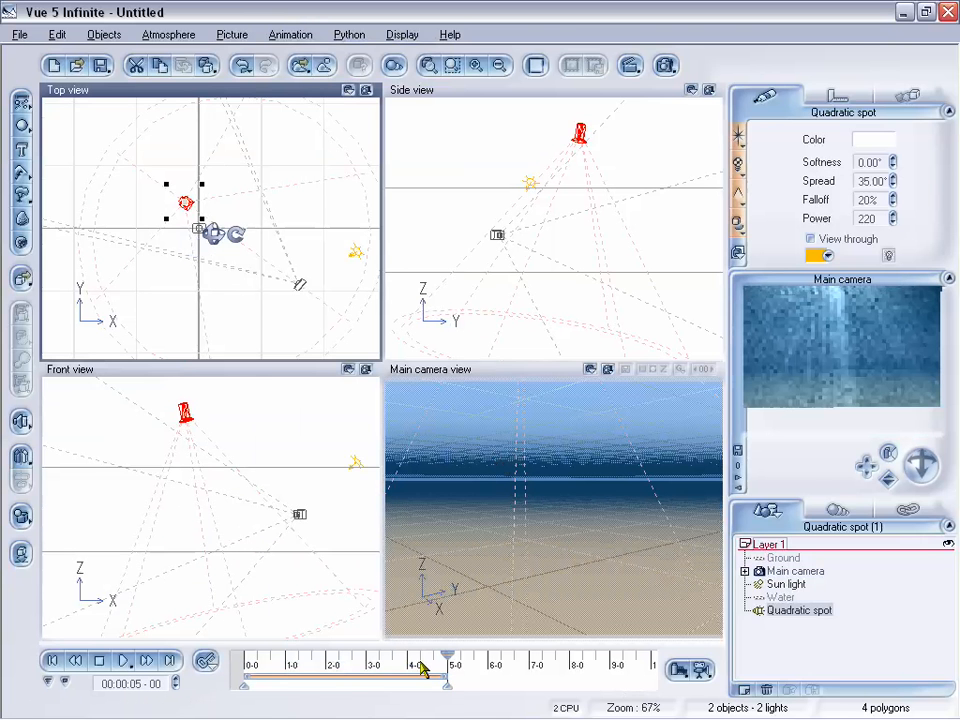
# At time 00:00:02 - 20, aim the main camera down at the seabed from closer in and refresh its preview.
pyautogui.moveTo(447, 653); pyautogui.dragTo(353, 646)
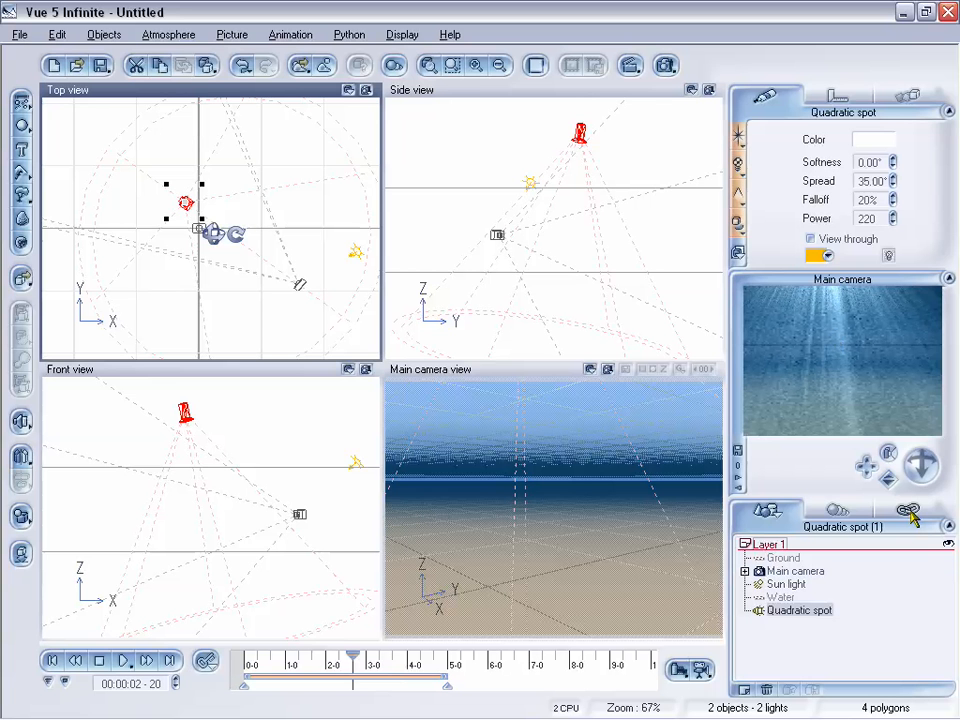
pyautogui.moveTo(921, 466); pyautogui.dragTo(921, 500)
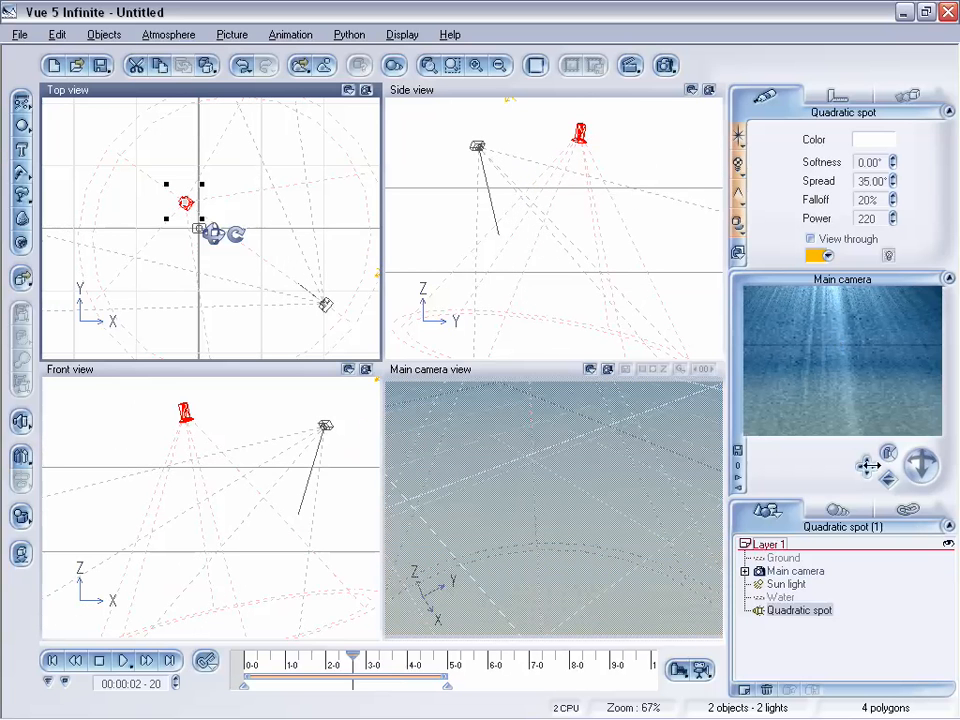
pyautogui.moveTo(865, 466)
pyautogui.mouseDown()
pyautogui.moveTo(866, 478)
pyautogui.moveTo(887, 477)
pyautogui.moveTo(867, 466)
pyautogui.mouseUp()
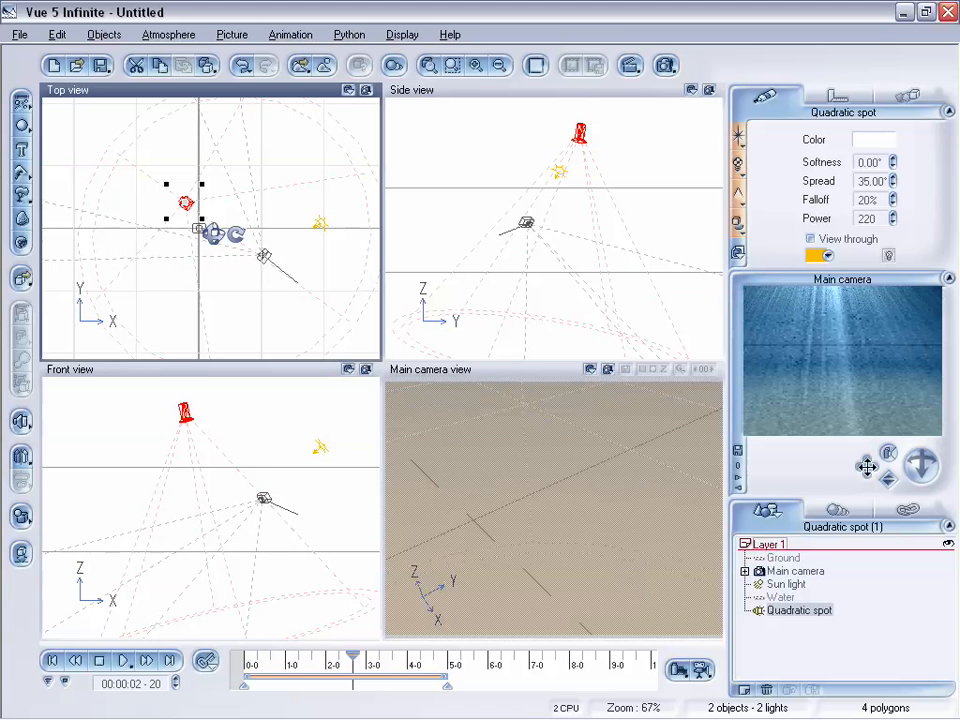
pyautogui.rightClick(856, 402)
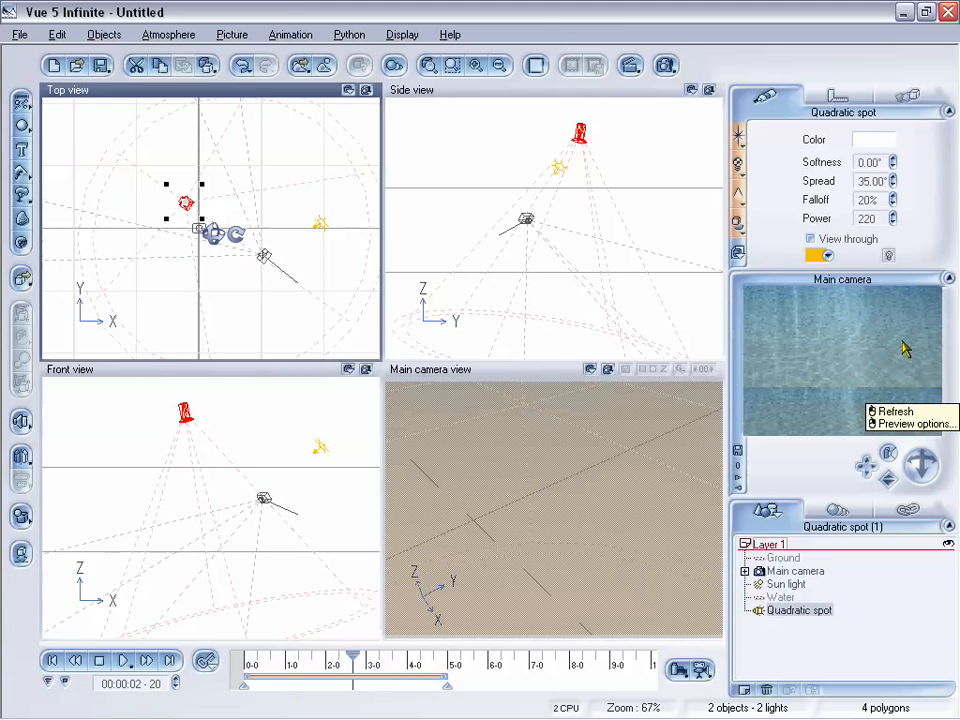
pyautogui.click(791, 371)
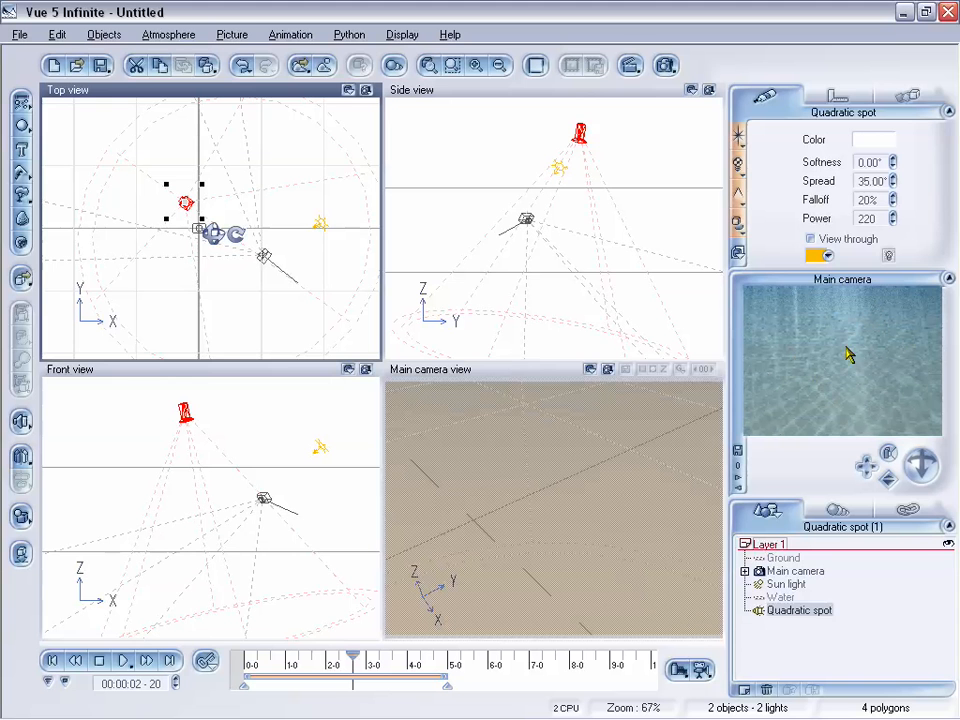
pyautogui.rightClick(897, 440)
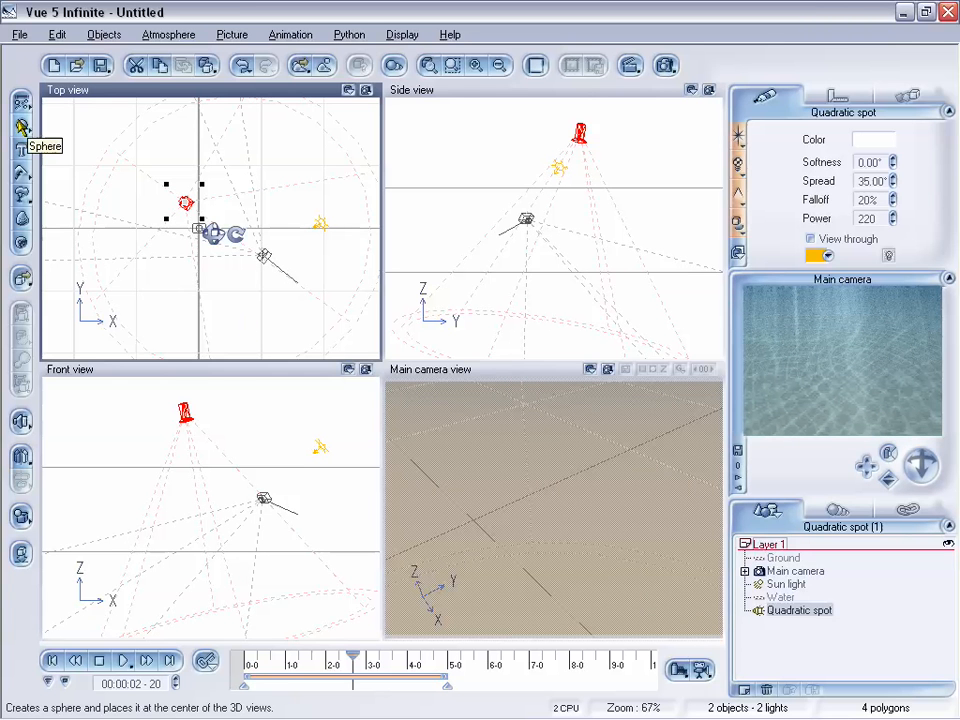
# Add a sphere just above the seabed in the main camera's view and level the camera on it.
pyautogui.click(22, 127)
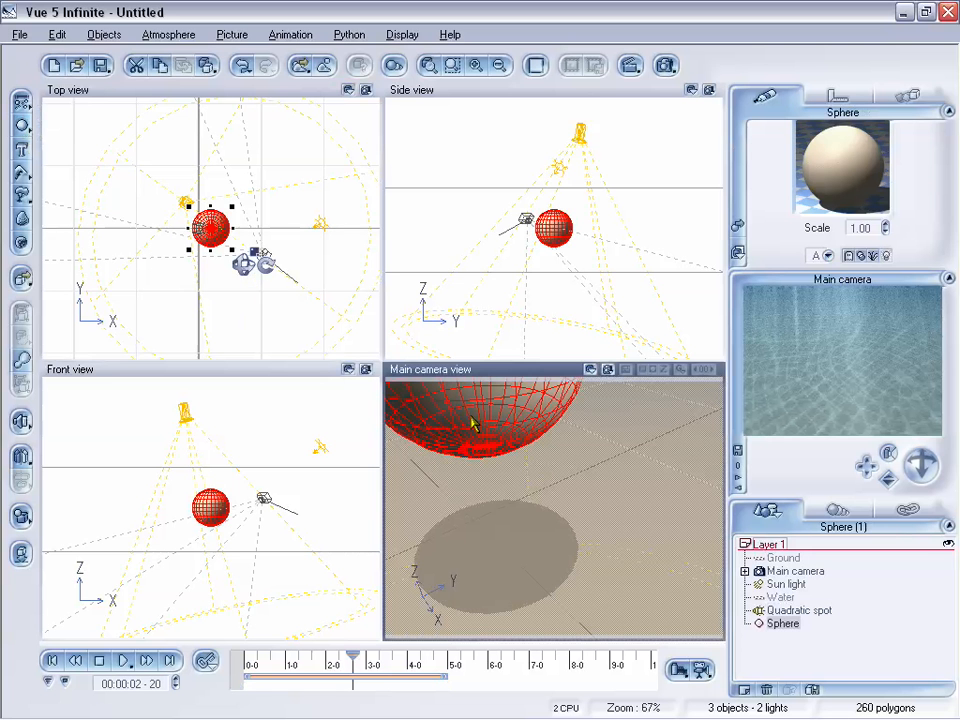
pyautogui.moveTo(471, 422); pyautogui.dragTo(557, 589)
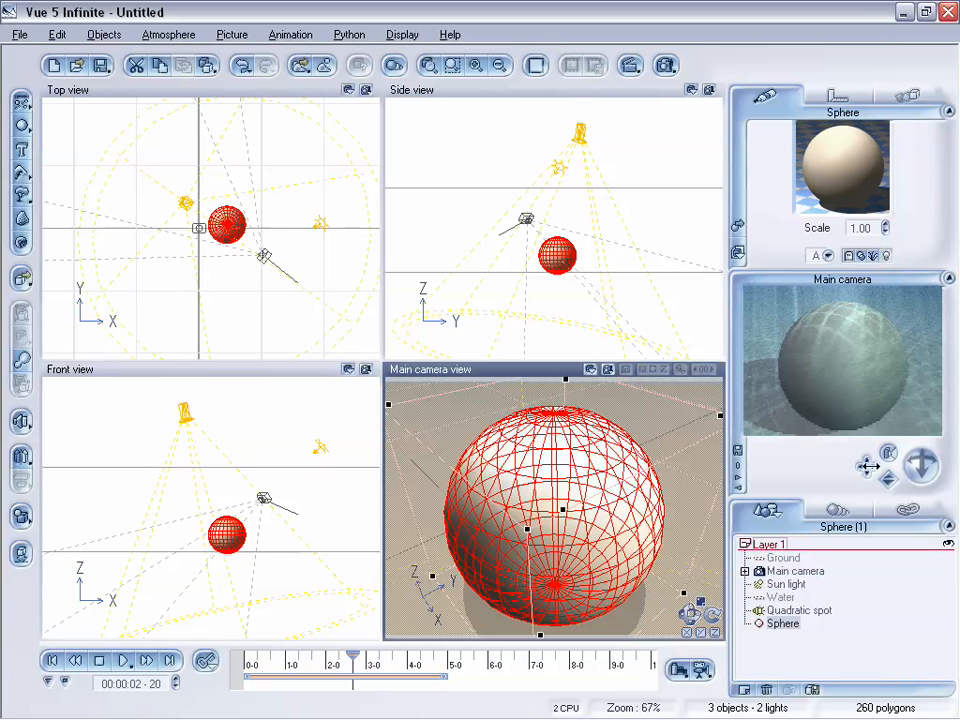
pyautogui.moveTo(918, 462); pyautogui.dragTo(918, 490)
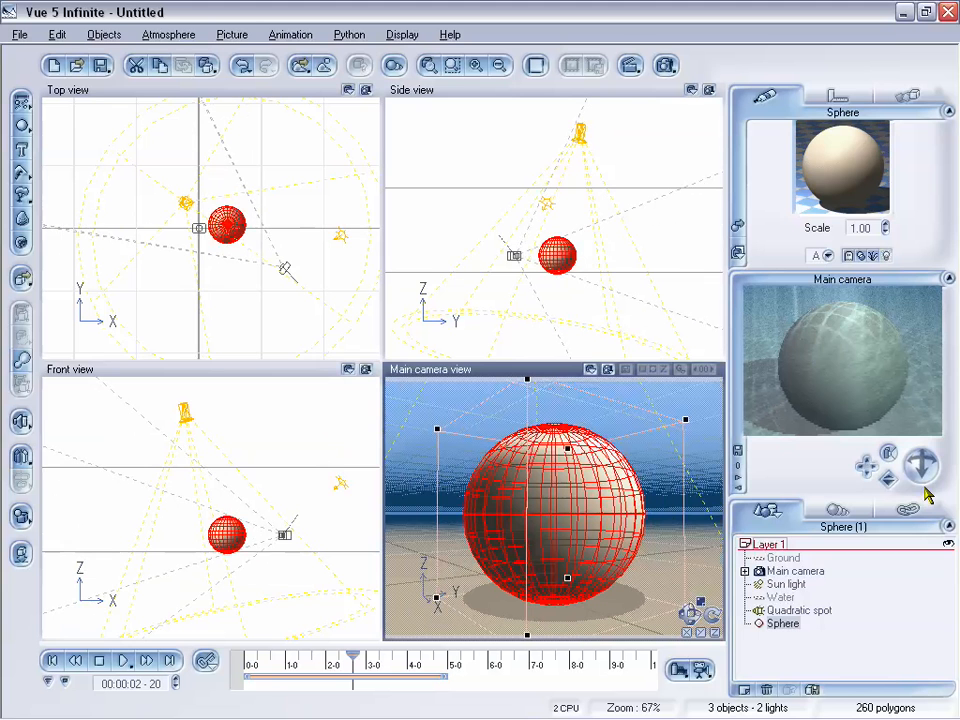
# Refresh the main camera preview, select the quadratic spot and raise its power to 285.
pyautogui.rightClick(866, 416)
pyautogui.click(882, 423)
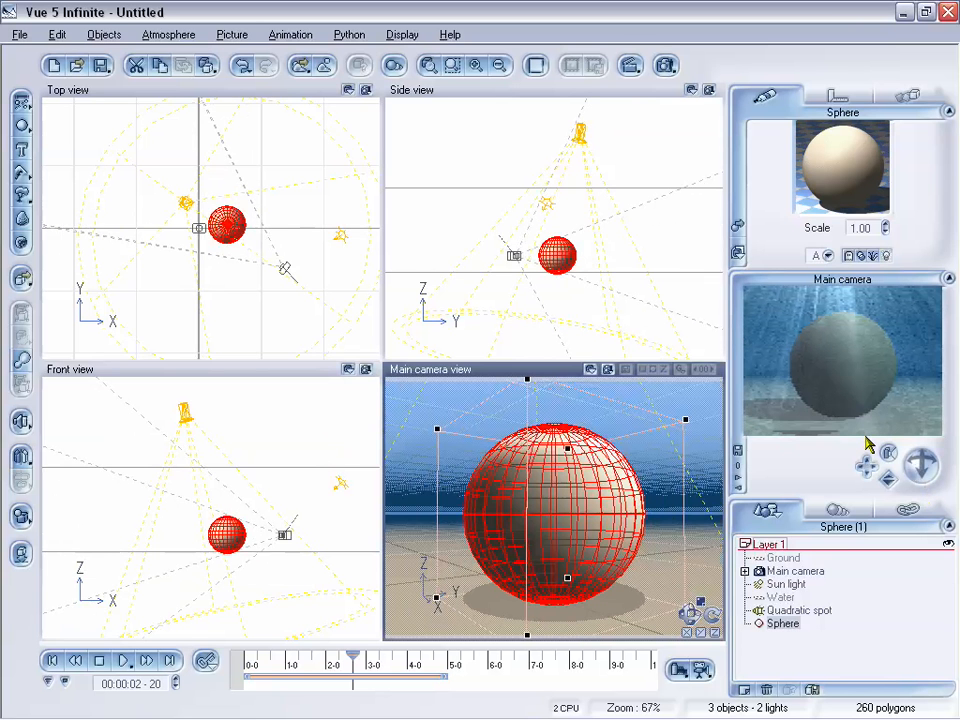
pyautogui.click(790, 610)
pyautogui.doubleClick(866, 218)
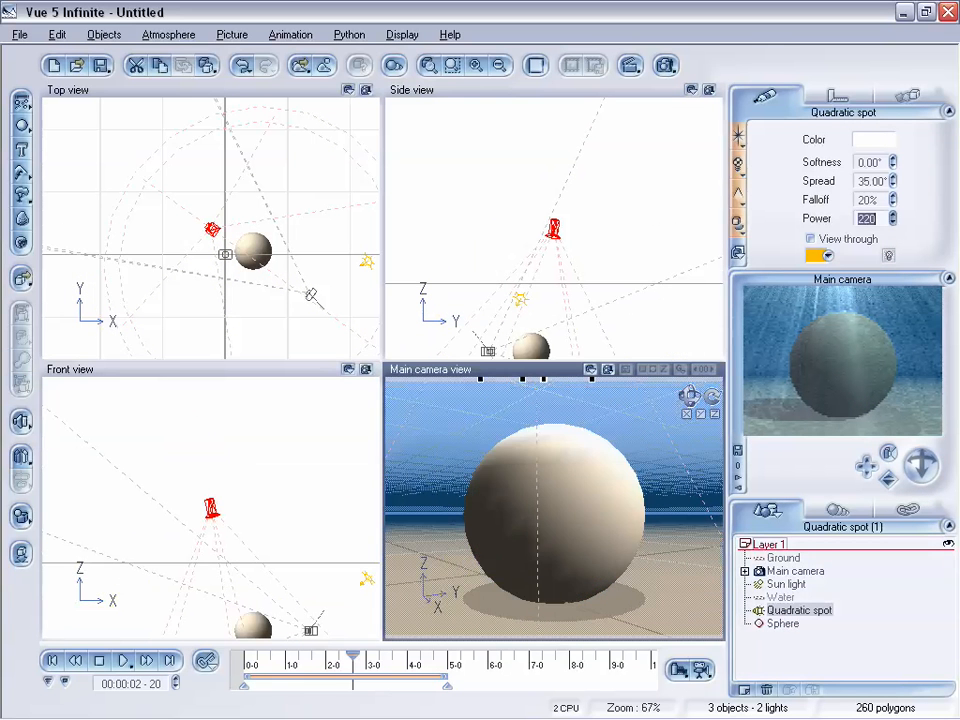
pyautogui.moveTo(893, 222); pyautogui.dragTo(892, 216)
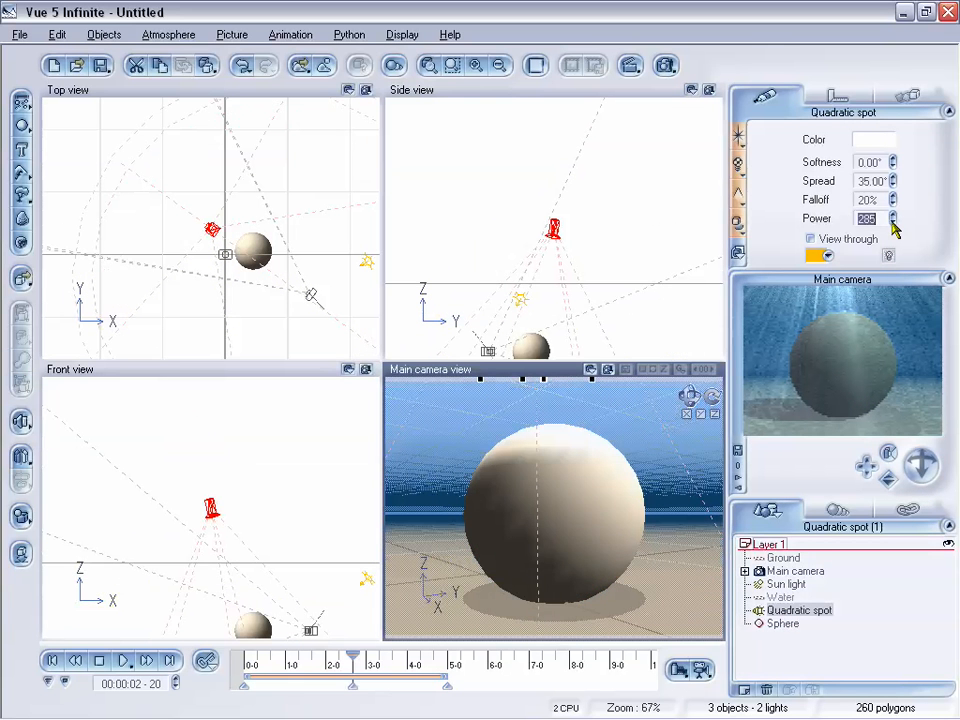
# Review the quadratic spot's volumetric light options and its shadow options, keeping Casts Shadows (100%) selected.
pyautogui.click(739, 195)
pyautogui.click(806, 233)
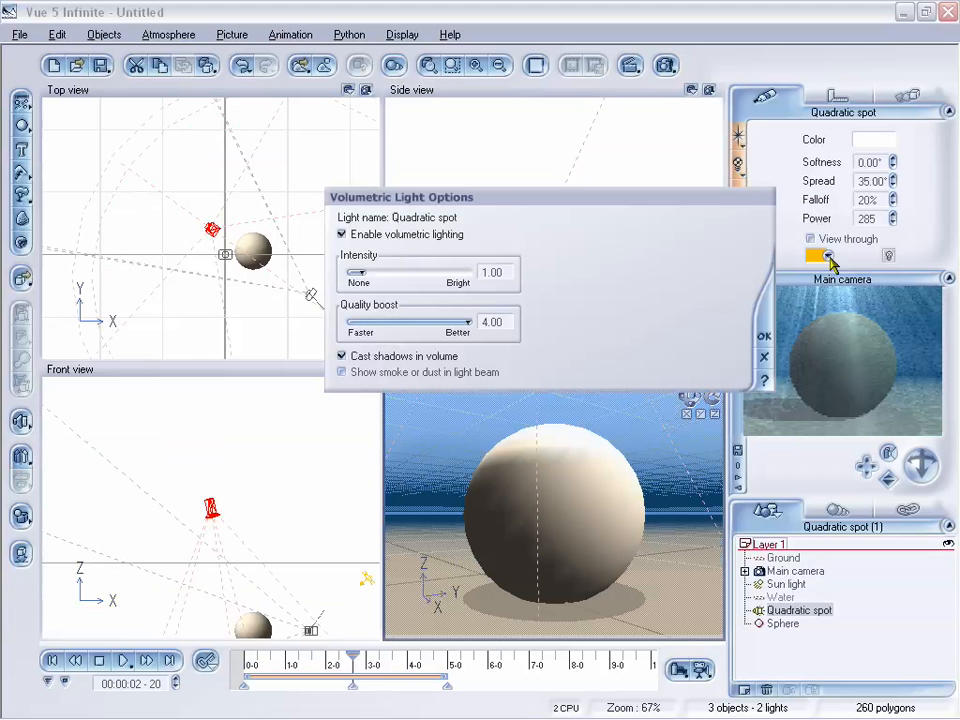
pyautogui.moveTo(503, 202); pyautogui.dragTo(491, 195)
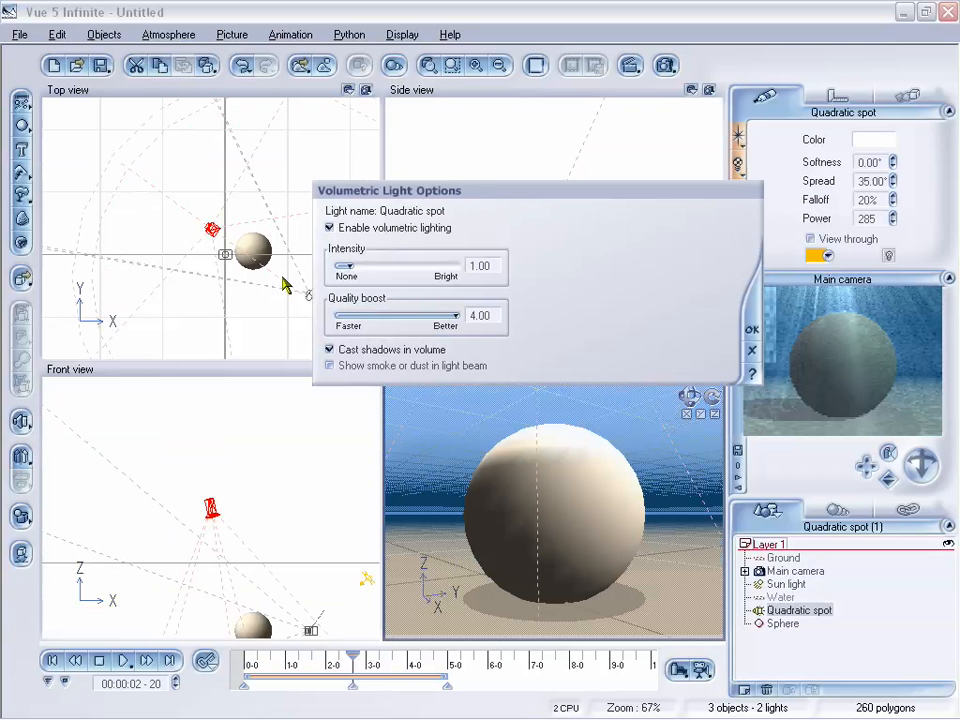
pyautogui.click(752, 329)
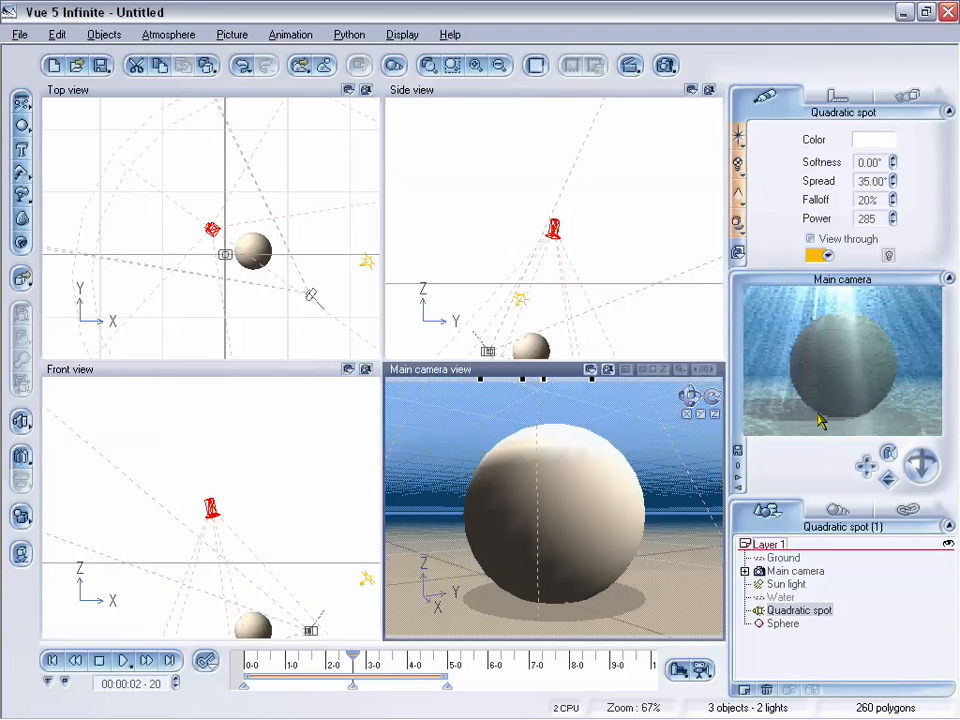
pyautogui.click(738, 225)
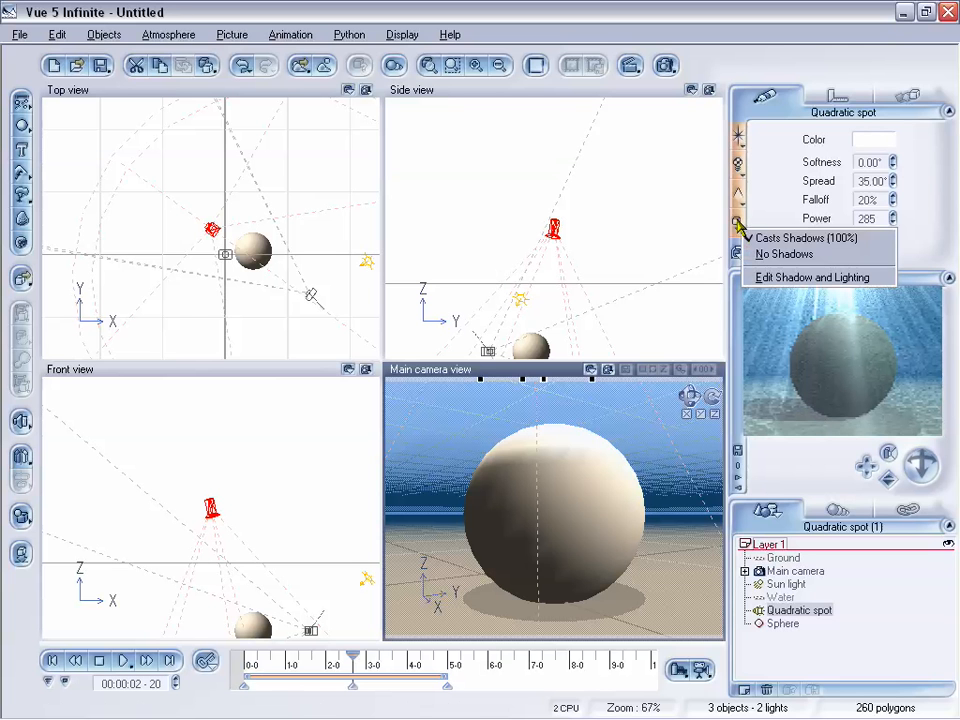
pyautogui.click(795, 238)
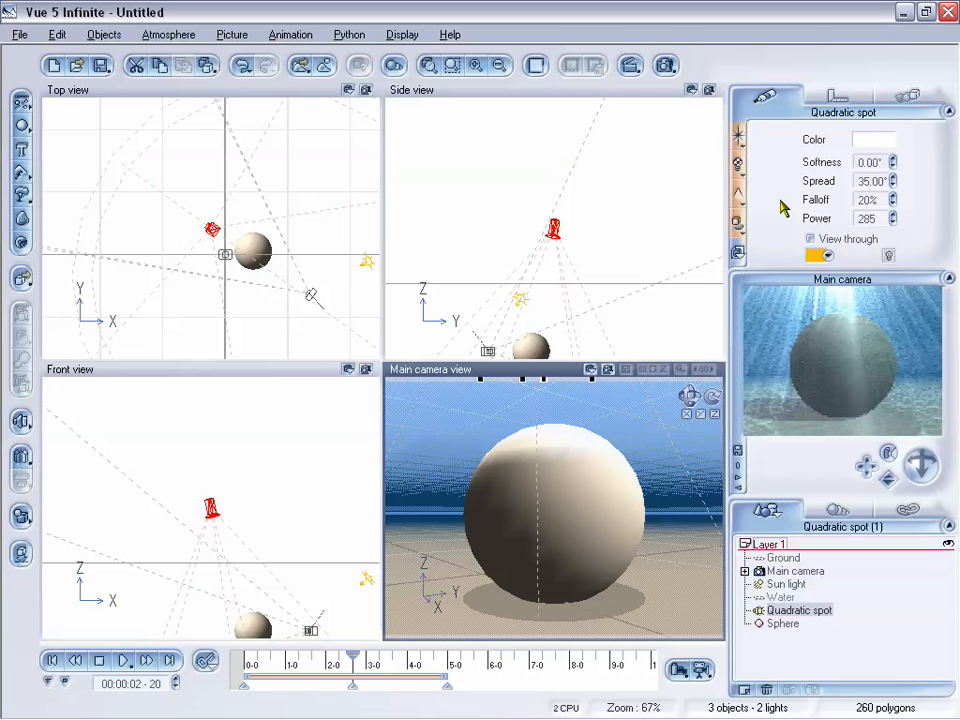
# Raise the sphere higher above the seabed, then pull the main camera back slightly and refresh its preview.
pyautogui.click(570, 505)
pyautogui.moveTo(567, 472)
pyautogui.mouseDown()
pyautogui.moveTo(566, 448)
pyautogui.moveTo(559, 478)
pyautogui.mouseUp()
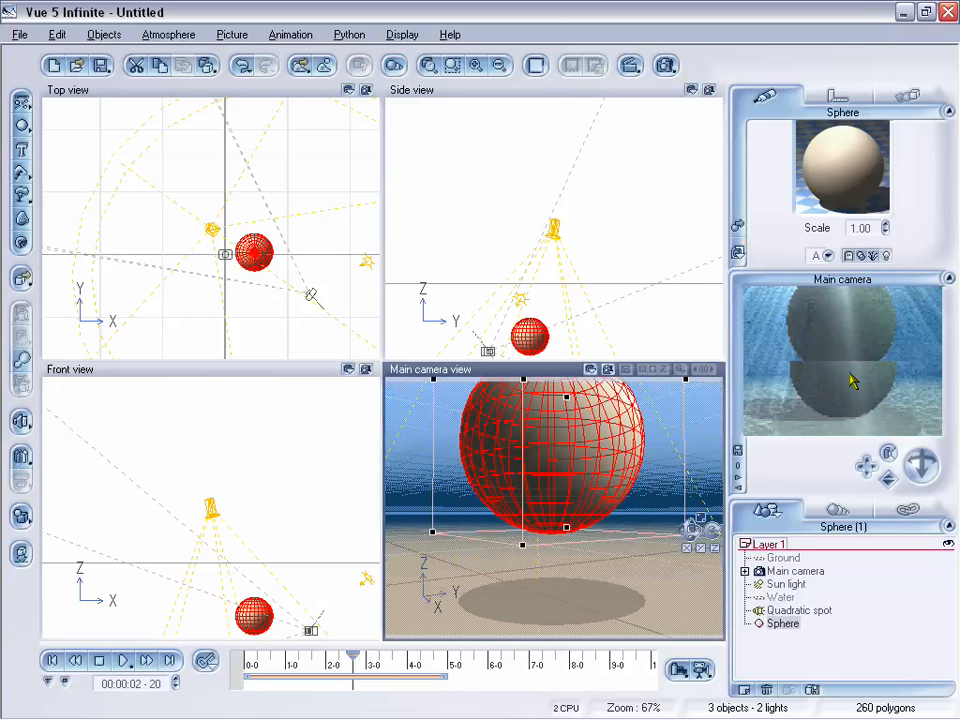
pyautogui.click(883, 444)
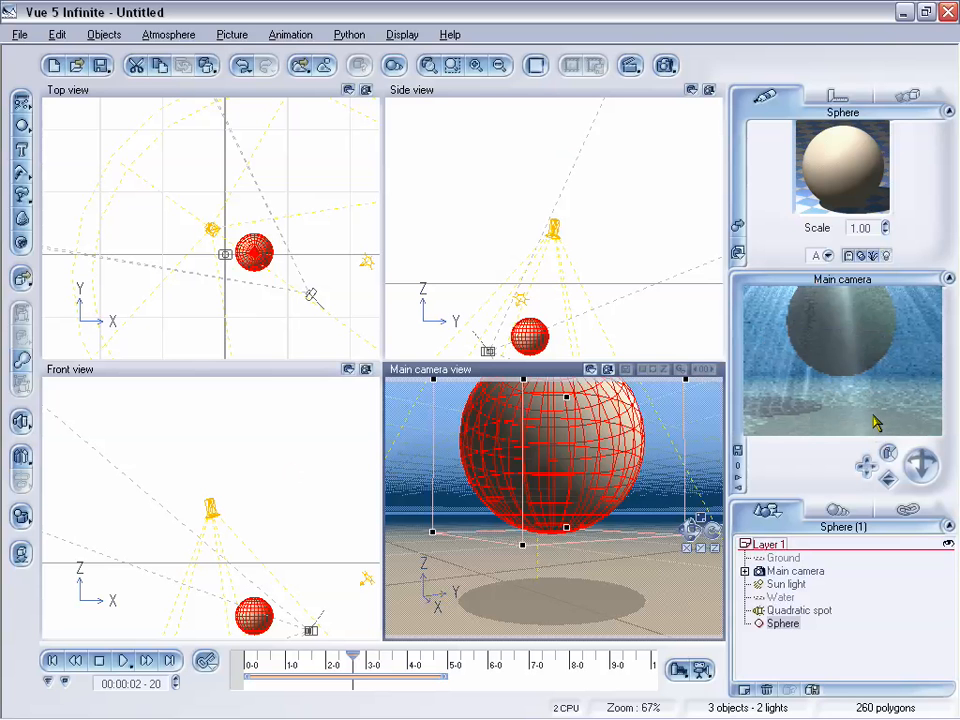
pyautogui.moveTo(889, 476); pyautogui.dragTo(889, 483)
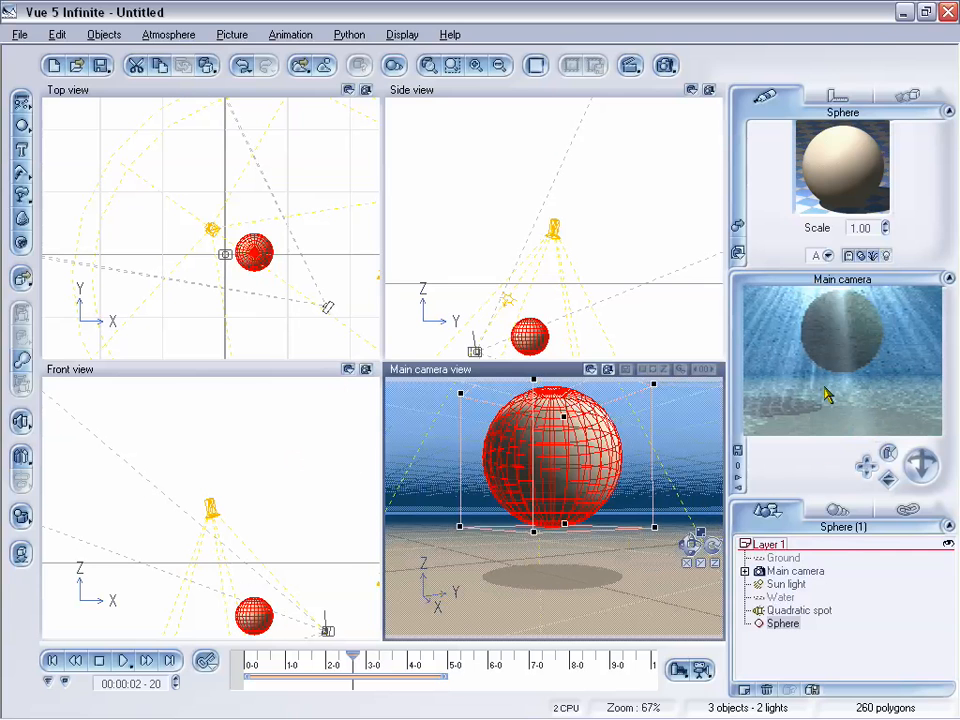
# Move the sun light in the top view, destroy its animation and return to the start of the timeline.
pyautogui.click(788, 584)
pyautogui.moveTo(211, 229); pyautogui.dragTo(138, 240)
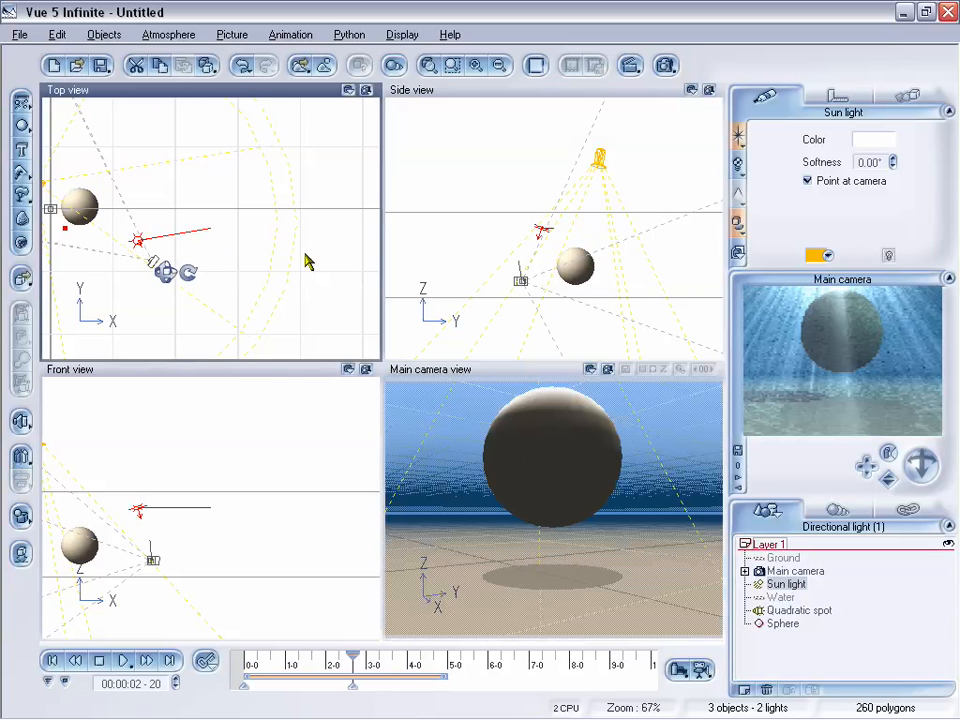
pyautogui.click(290, 34)
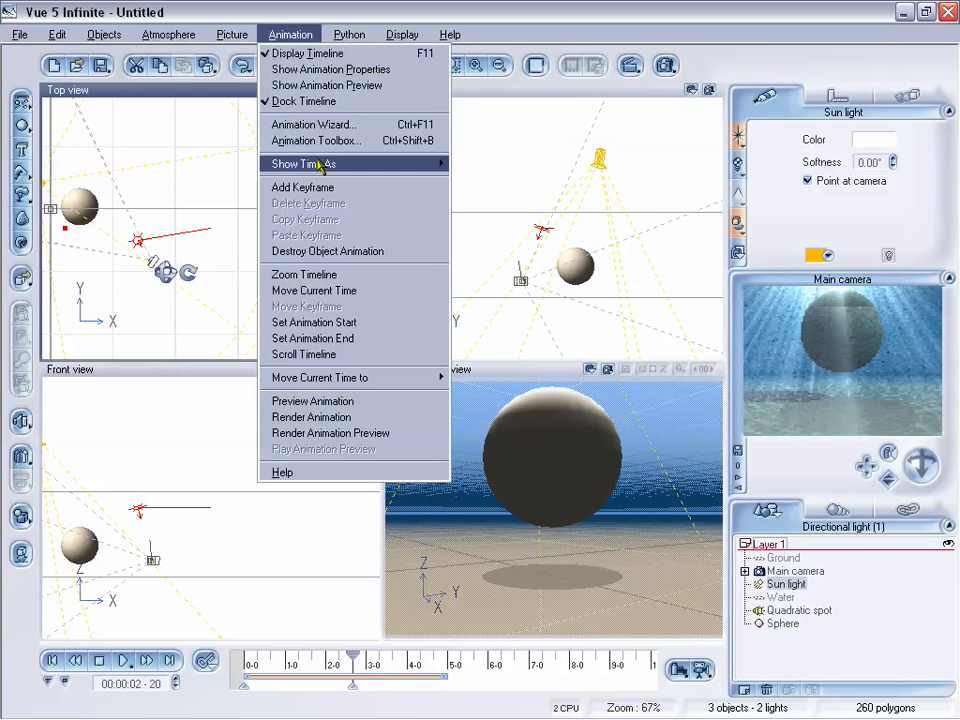
pyautogui.click(320, 251)
pyautogui.click(77, 662)
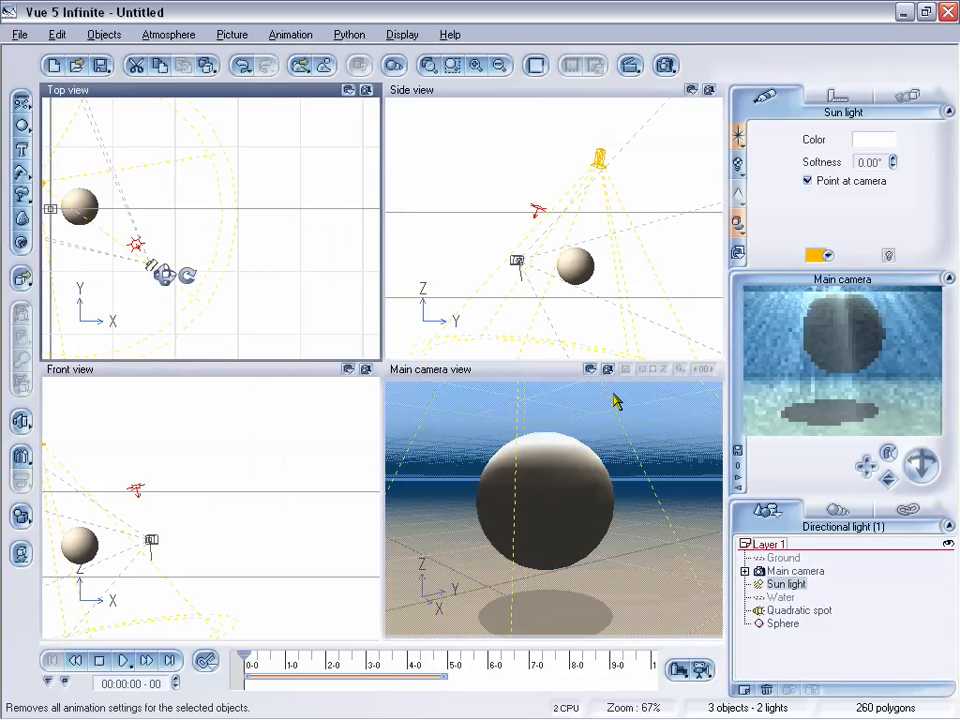
# Select the main camera under its camera group and destroy its object animation.
pyautogui.click(790, 574)
pyautogui.click(745, 571)
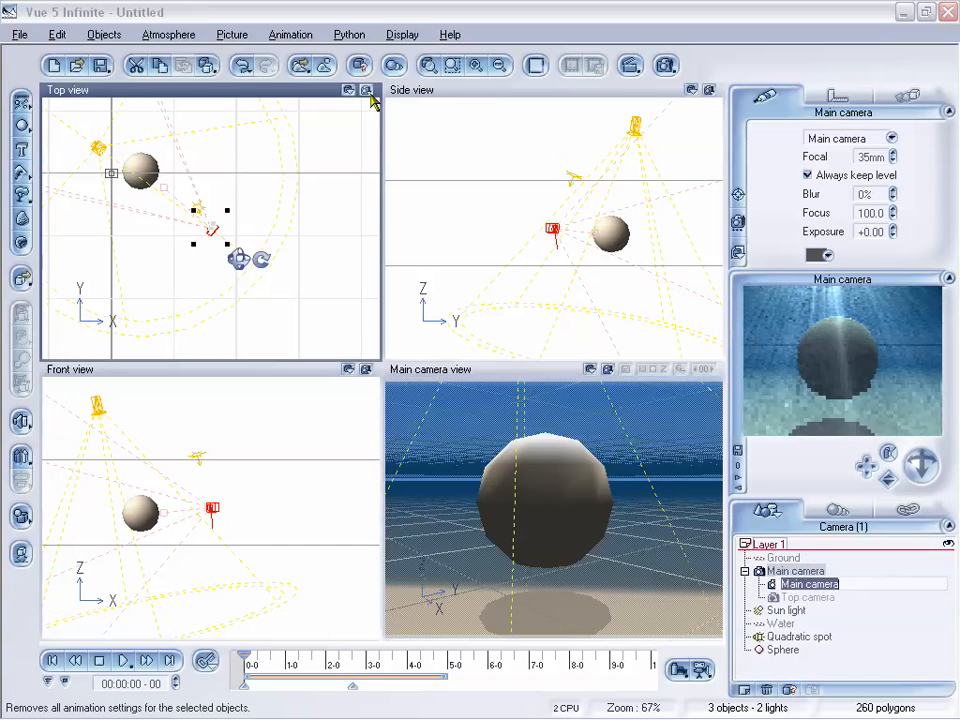
pyautogui.click(808, 597)
pyautogui.click(818, 588)
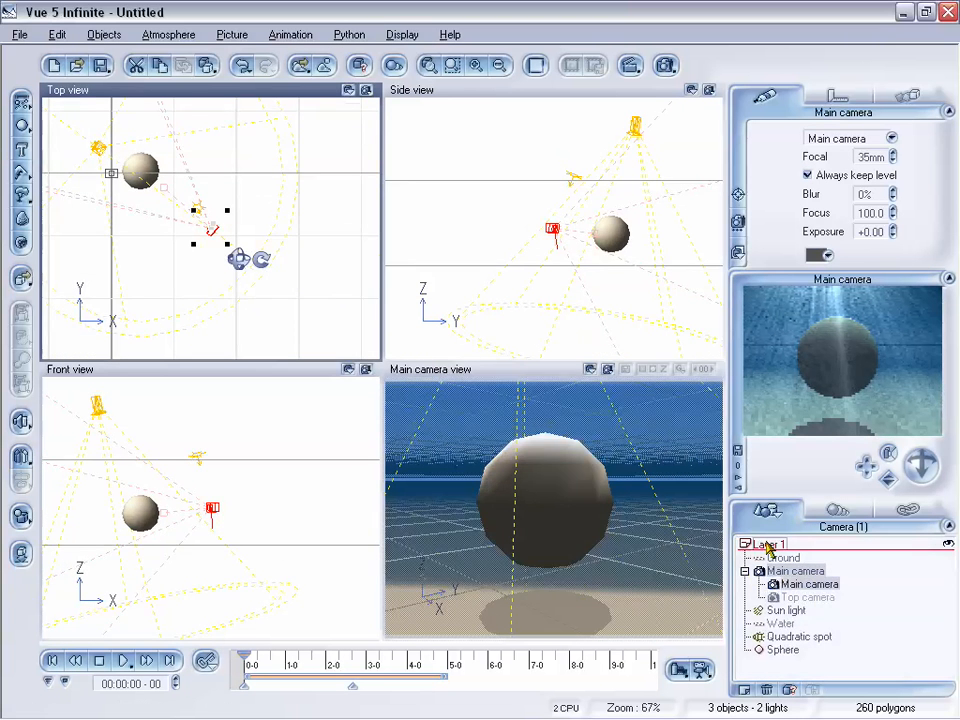
pyautogui.click(285, 36)
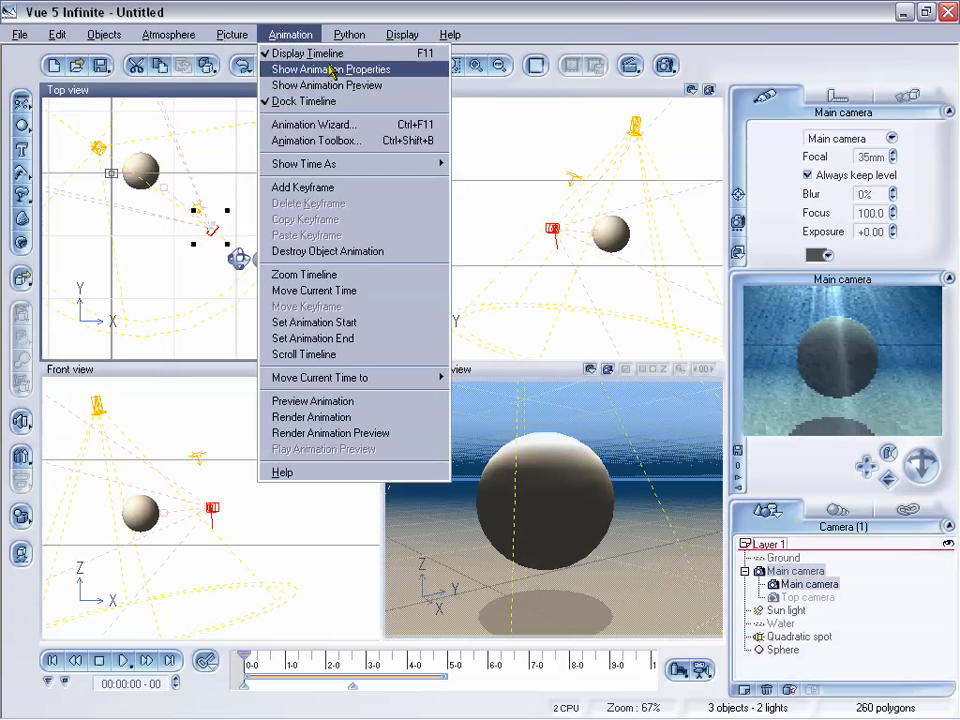
pyautogui.click(364, 253)
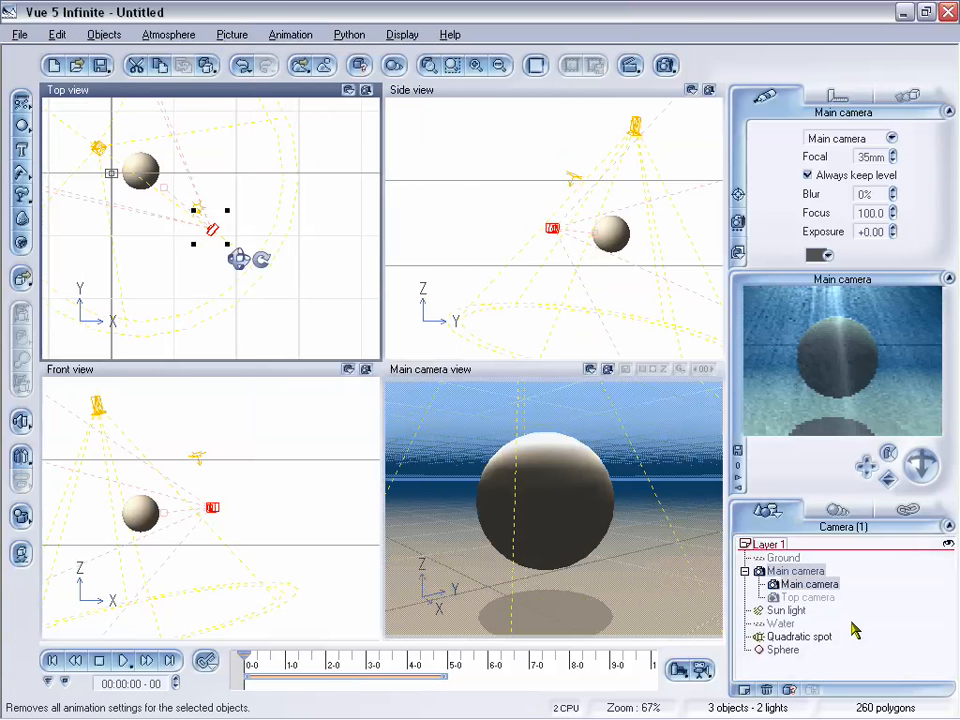
# Reposition the sun light in the top view and move the main camera farther back from the sphere.
pyautogui.click(784, 612)
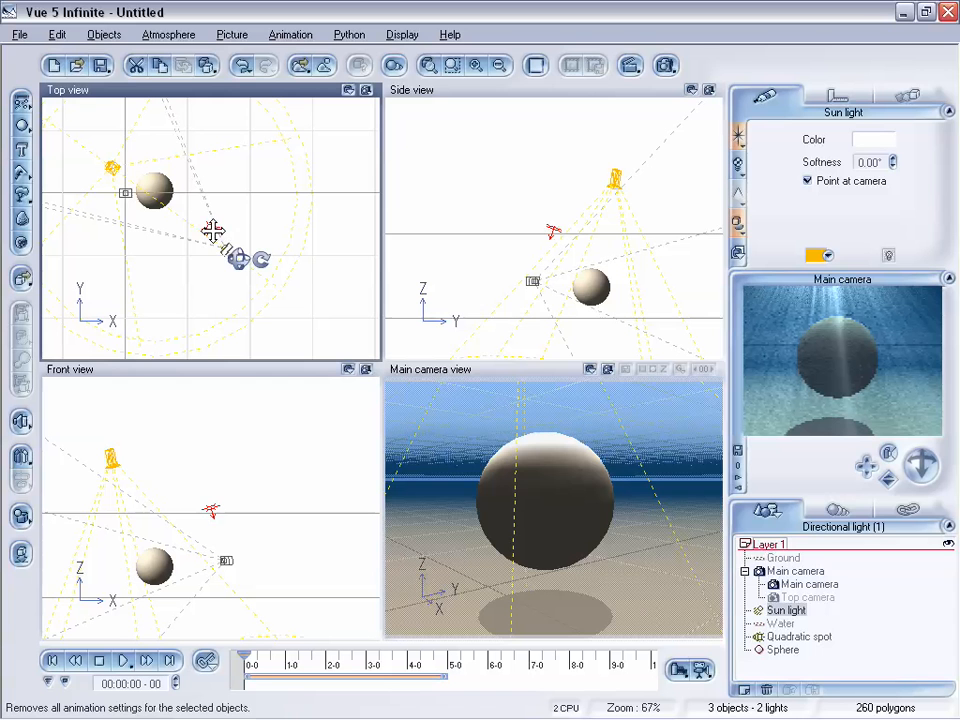
pyautogui.moveTo(213, 230); pyautogui.dragTo(199, 218)
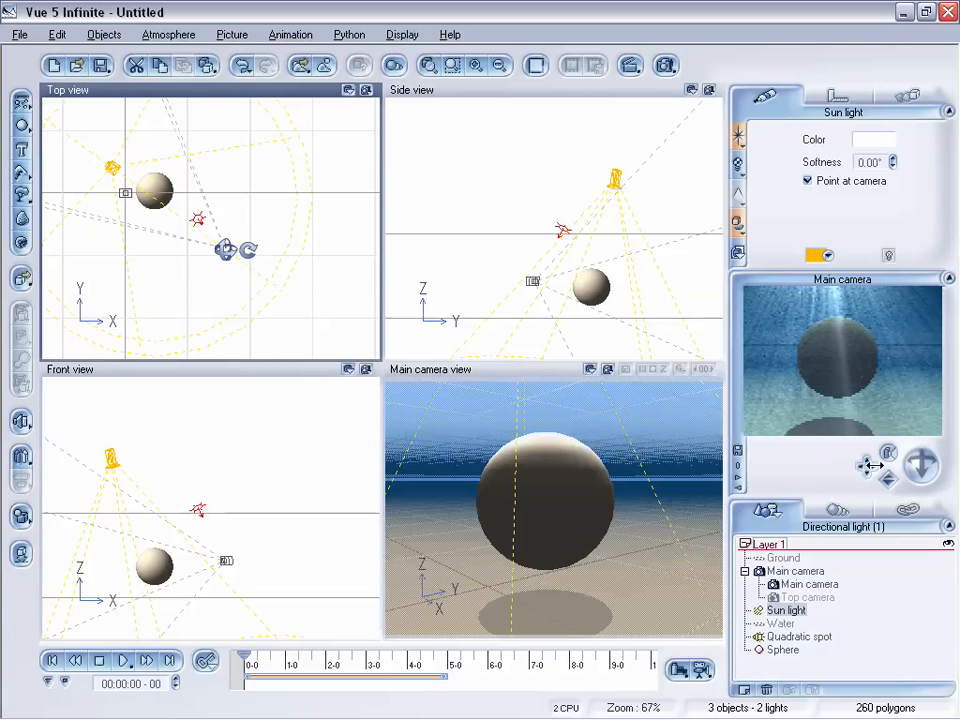
pyautogui.moveTo(887, 480); pyautogui.dragTo(880, 462)
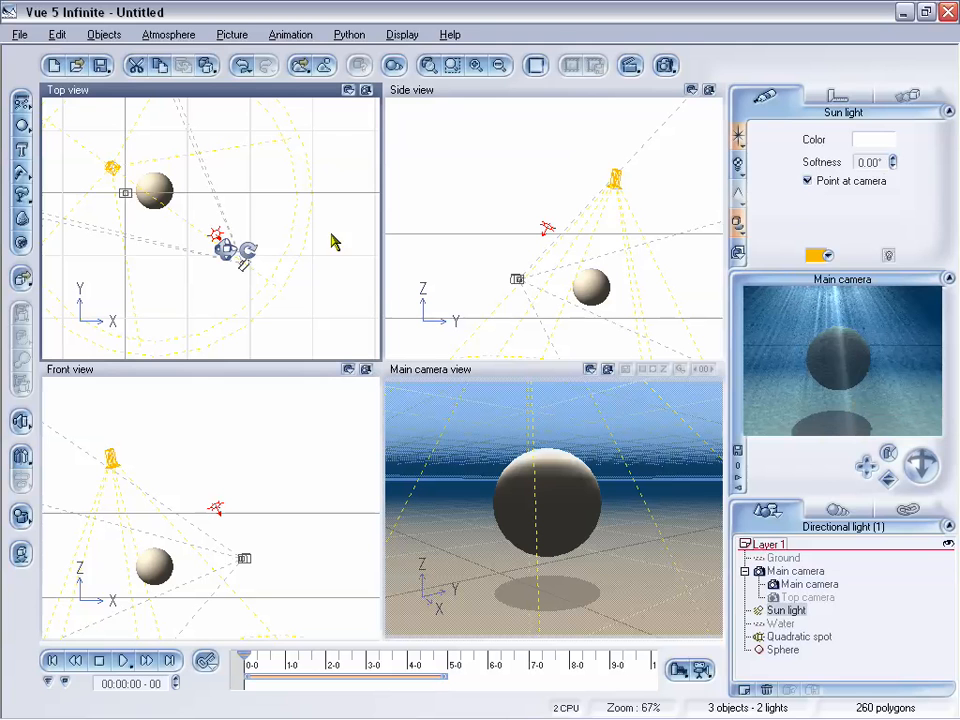
pyautogui.moveTo(215, 236); pyautogui.dragTo(211, 242)
pyautogui.click(213, 237)
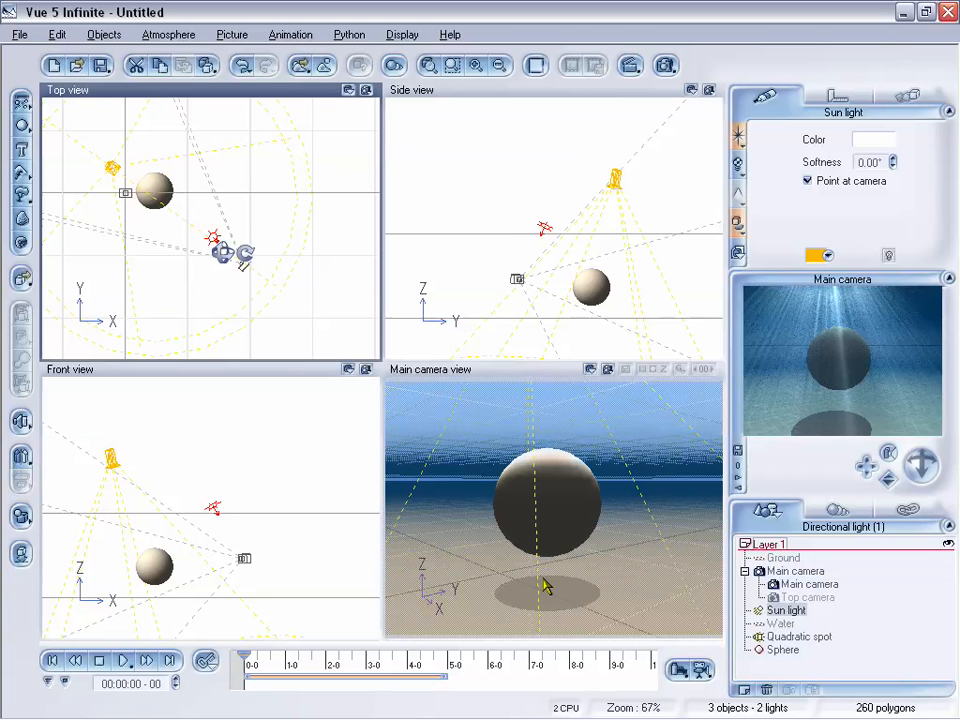
# Enable a shadow map for the sun light with Auto size off, size 2048 and Soft shadow map - no hard shadows, and accept.
pyautogui.click(738, 224)
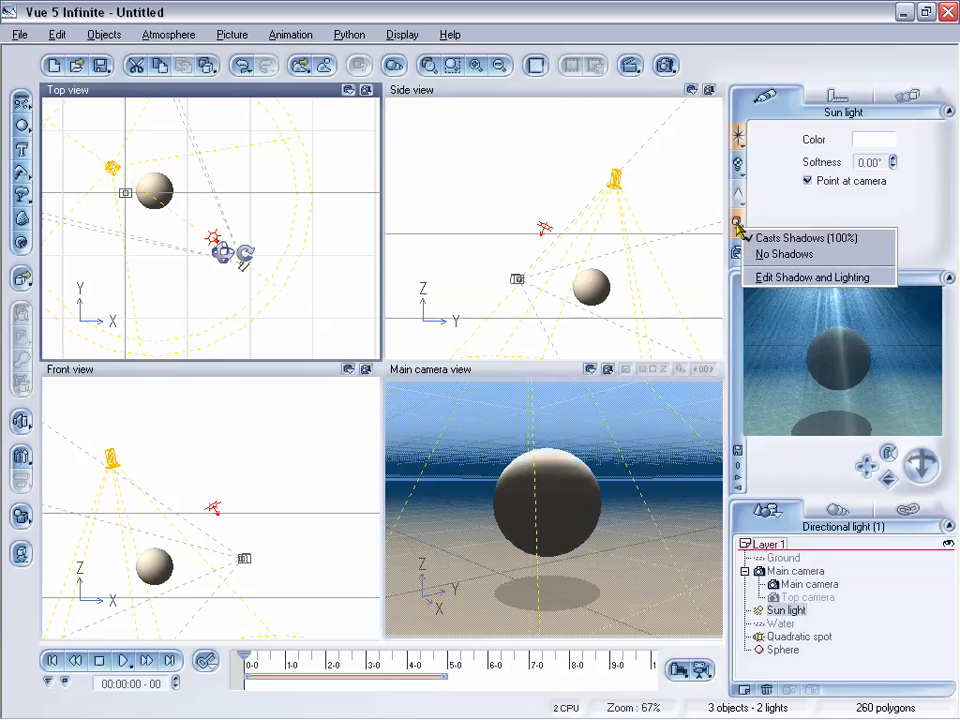
pyautogui.click(812, 283)
pyautogui.moveTo(624, 189); pyautogui.dragTo(363, 130)
pyautogui.click(264, 242)
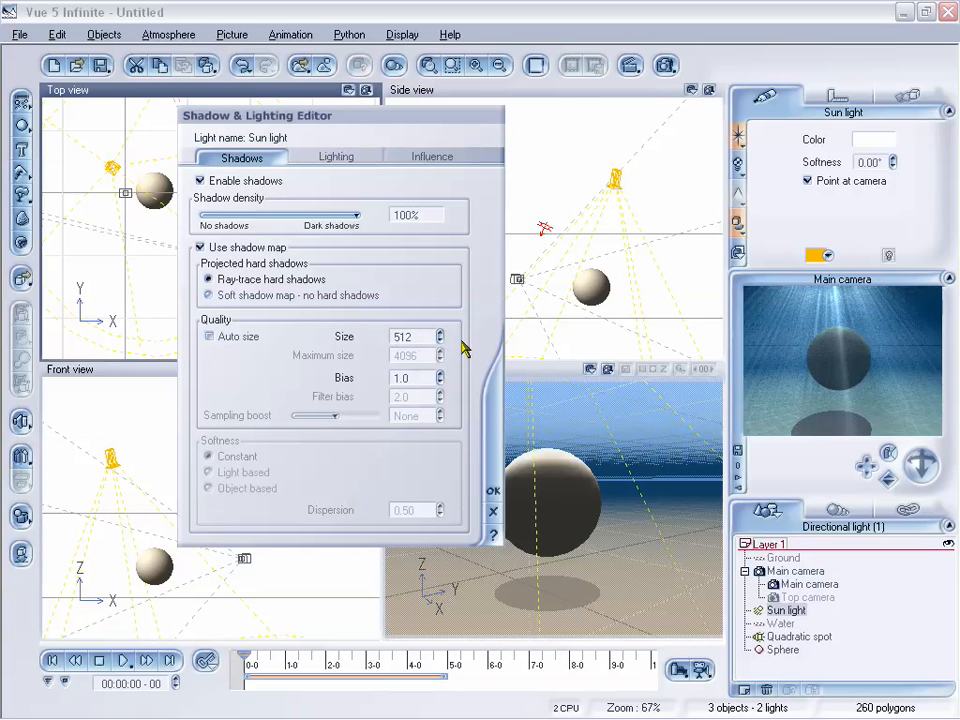
pyautogui.click(209, 337)
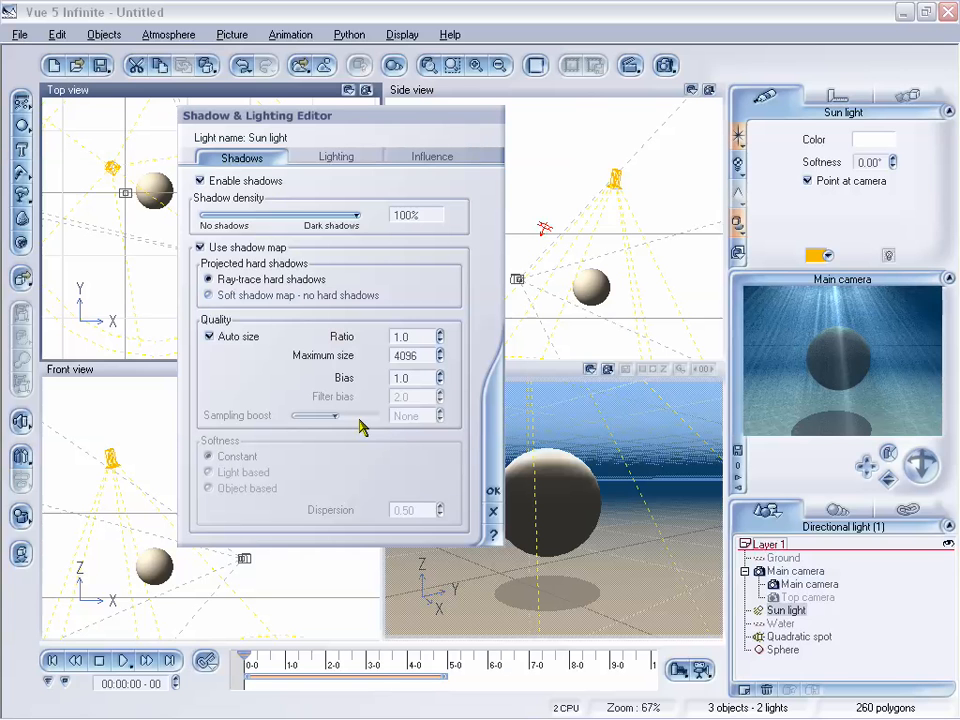
pyautogui.click(209, 336)
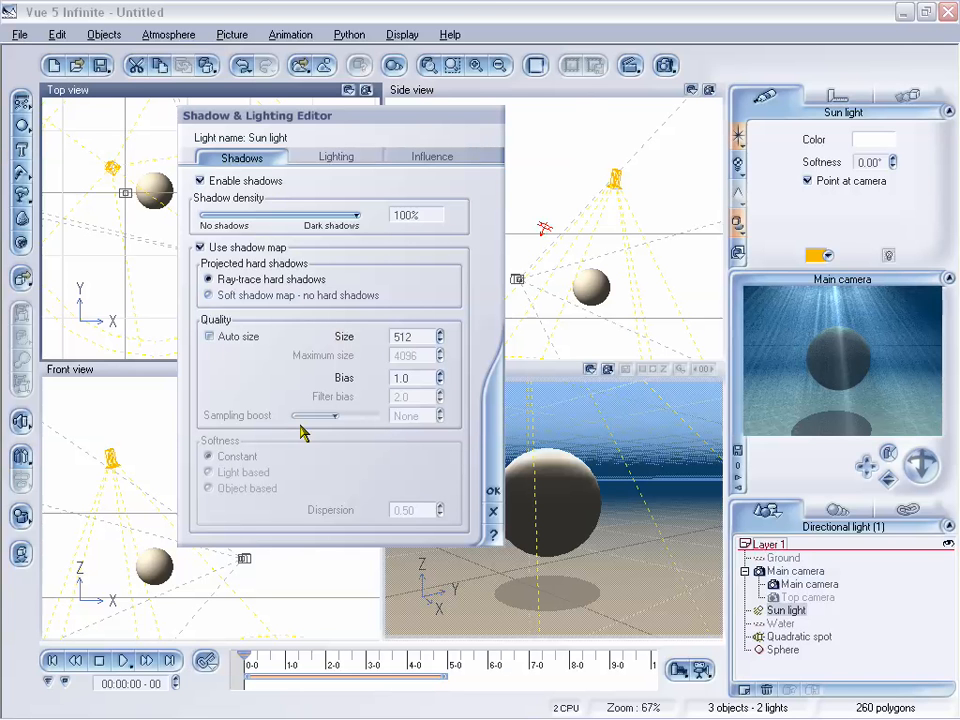
pyautogui.doubleClick(419, 336)
pyautogui.write('2048')
pyautogui.click(212, 295)
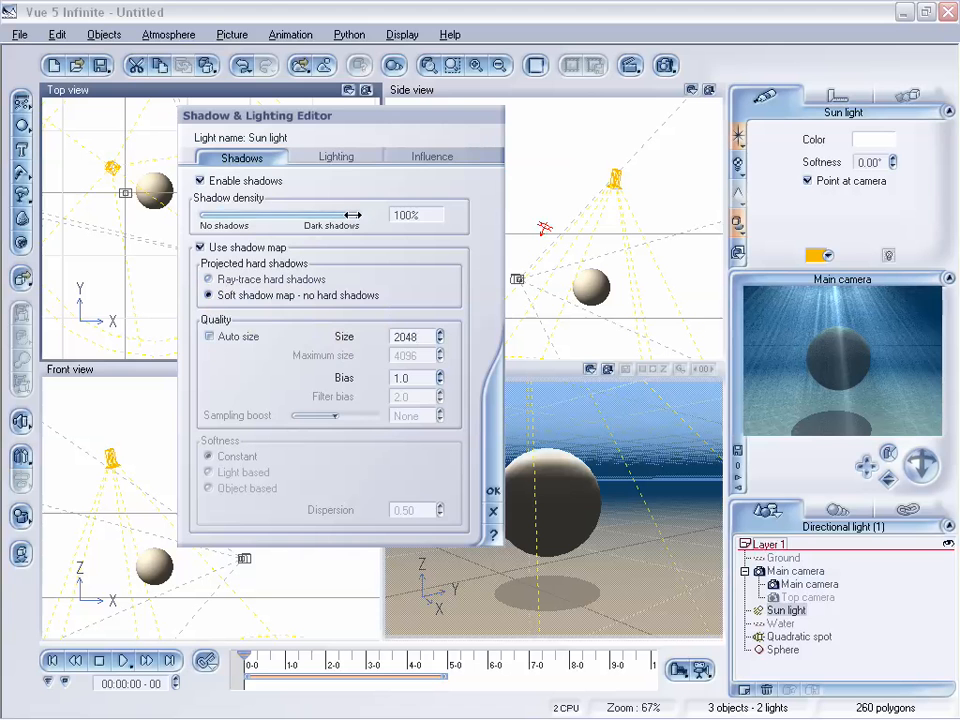
pyautogui.click(493, 491)
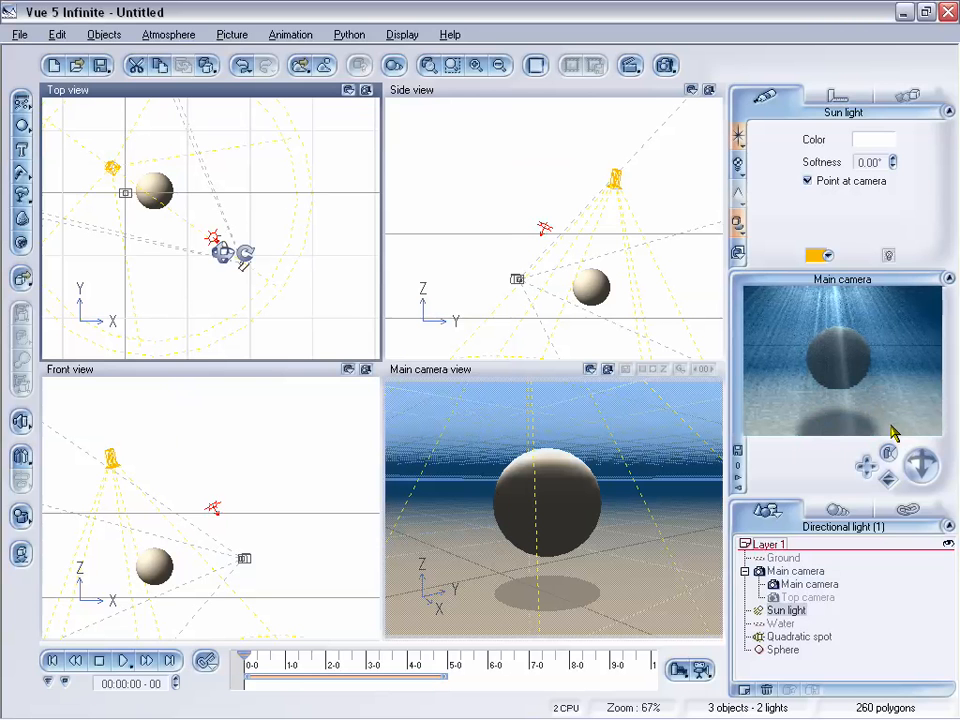
# Lower the sun light's shadow density to 39% and accept the shadow settings.
pyautogui.click(739, 228)
pyautogui.click(785, 274)
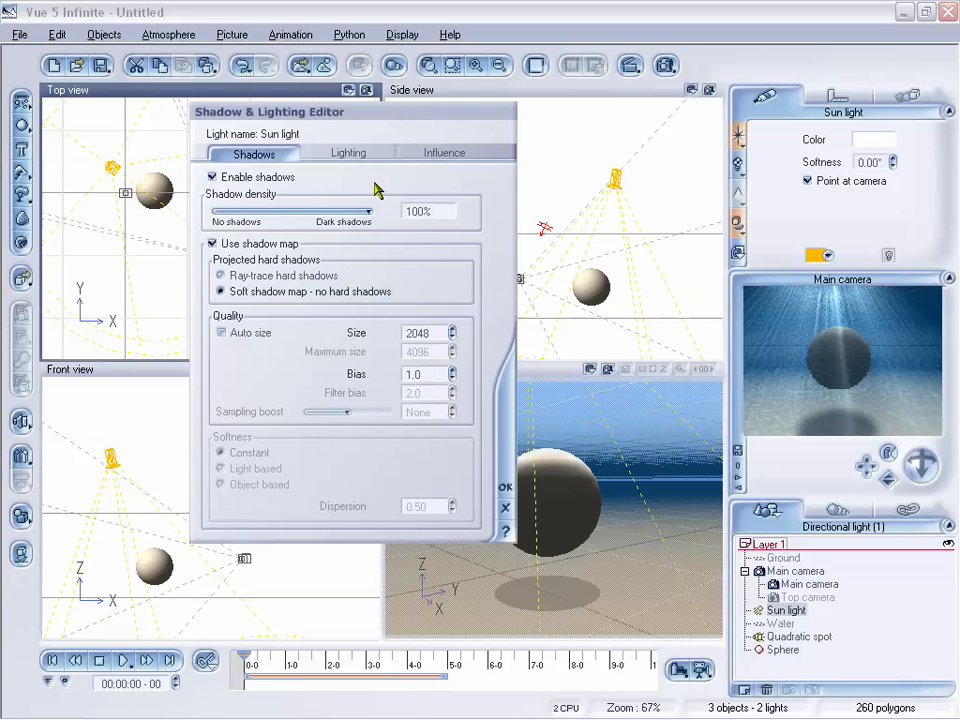
pyautogui.moveTo(366, 211); pyautogui.dragTo(286, 212)
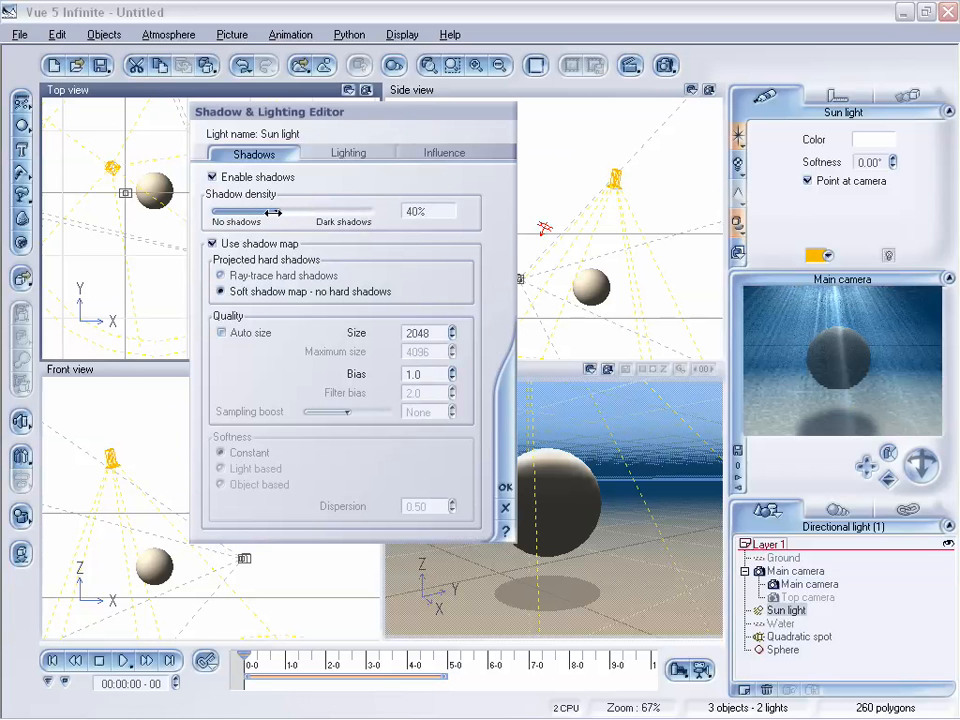
pyautogui.moveTo(272, 212); pyautogui.dragTo(270, 212)
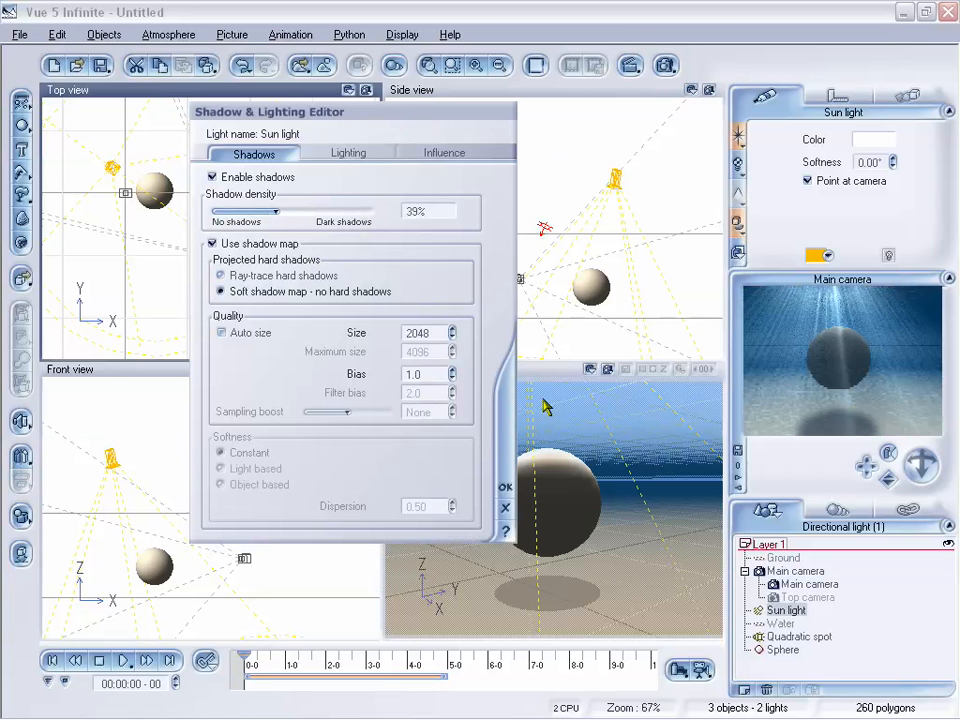
pyautogui.click(505, 490)
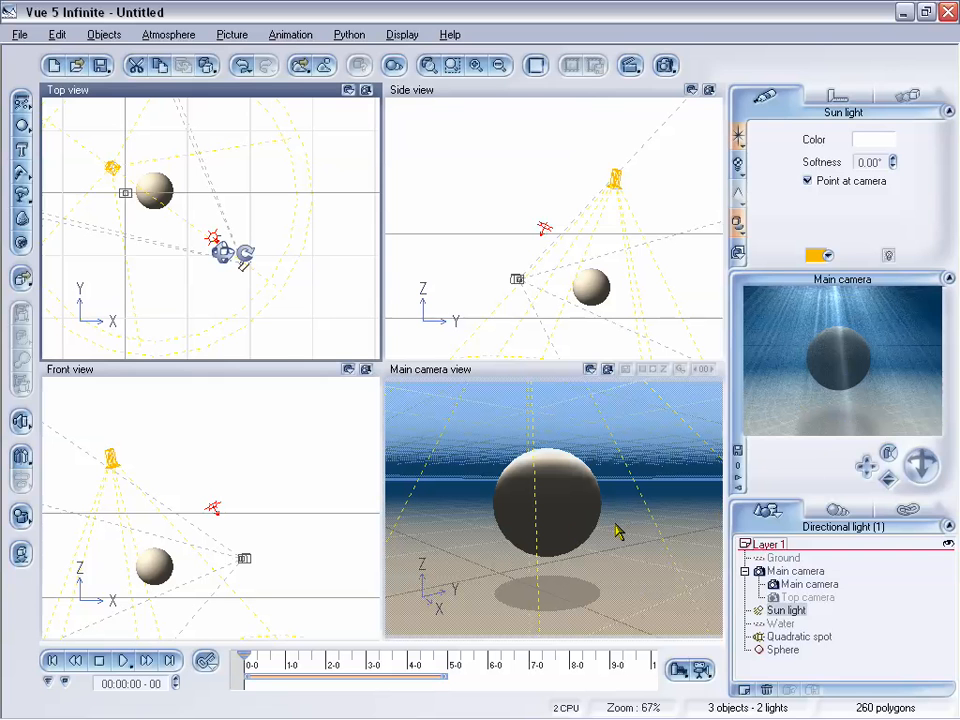
pyautogui.rightClick(763, 367)
pyautogui.rightClick(818, 386)
# Edit the quadratic spot's volumetric settings and enable smoke or dust in the light beam.
pyautogui.click(798, 637)
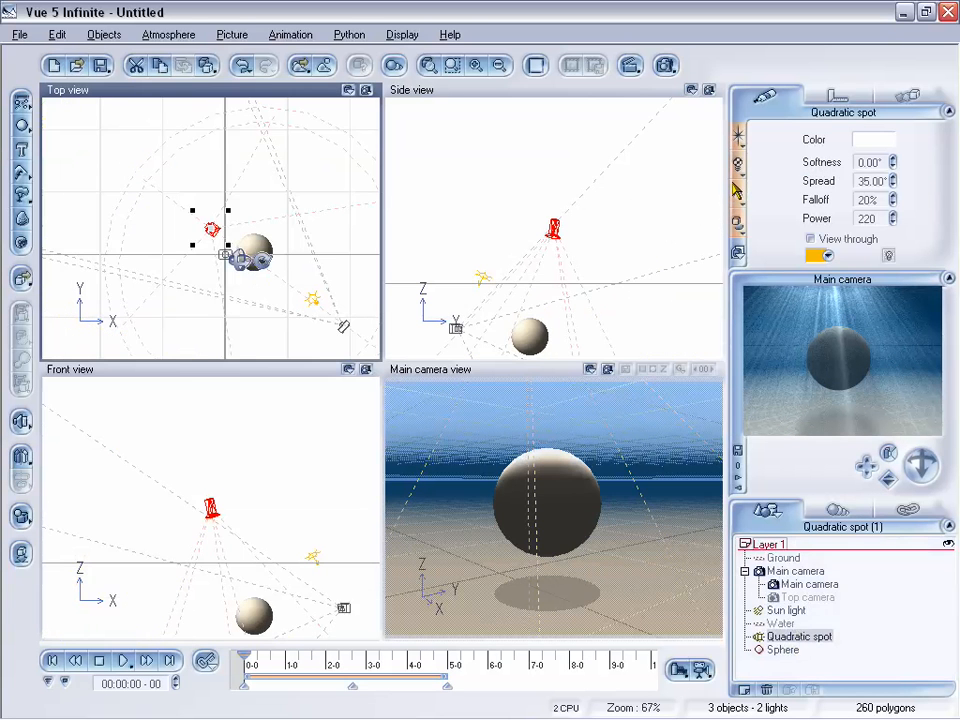
pyautogui.click(739, 195)
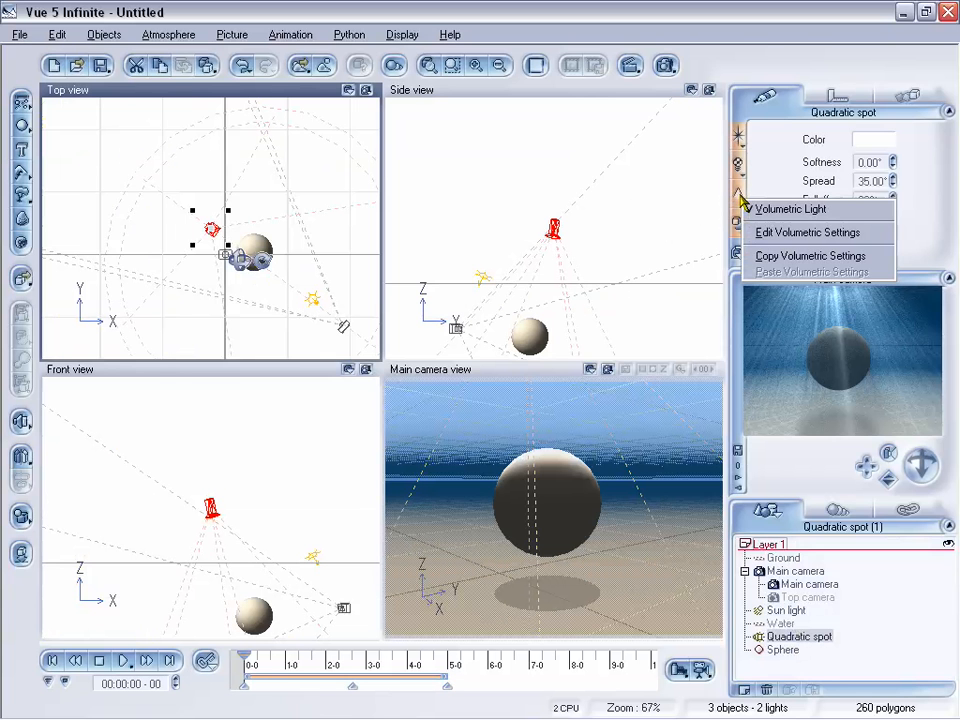
pyautogui.click(767, 233)
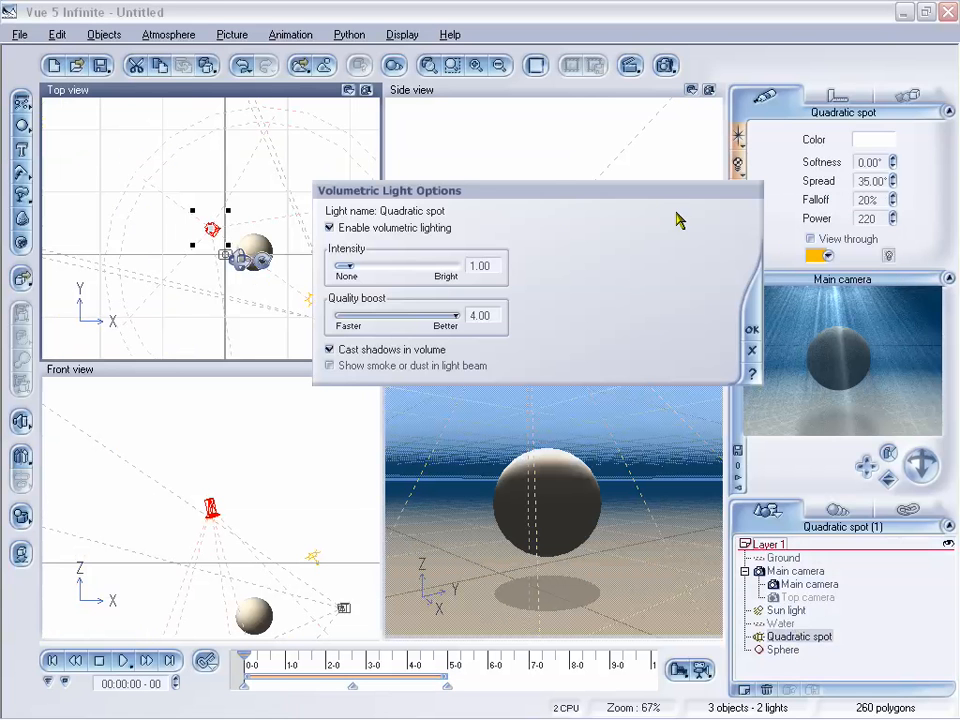
pyautogui.moveTo(564, 197); pyautogui.dragTo(501, 195)
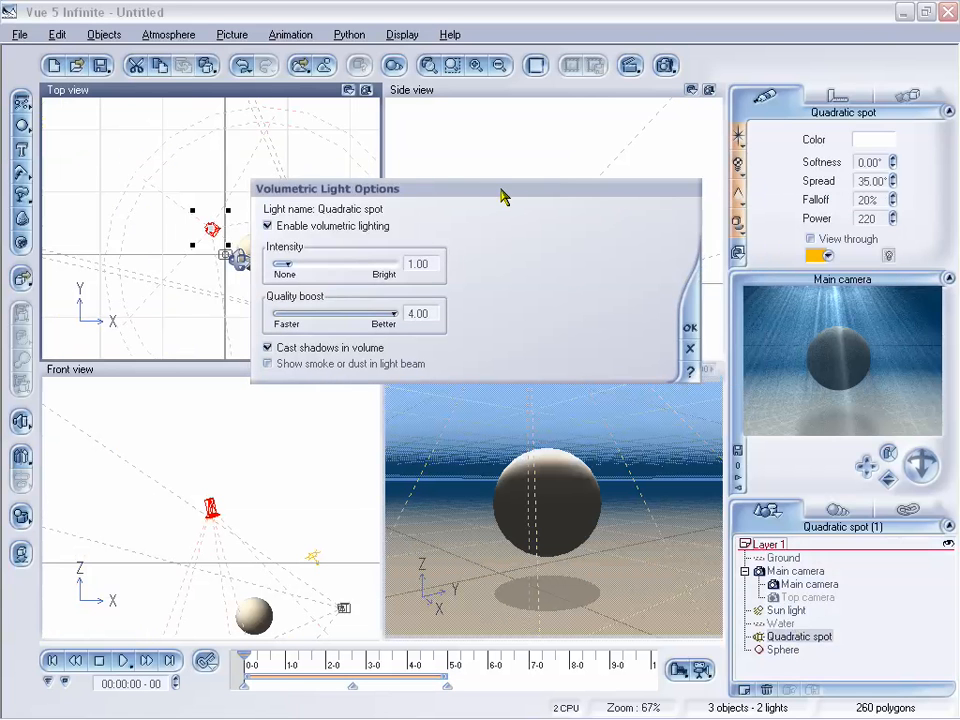
pyautogui.click(294, 366)
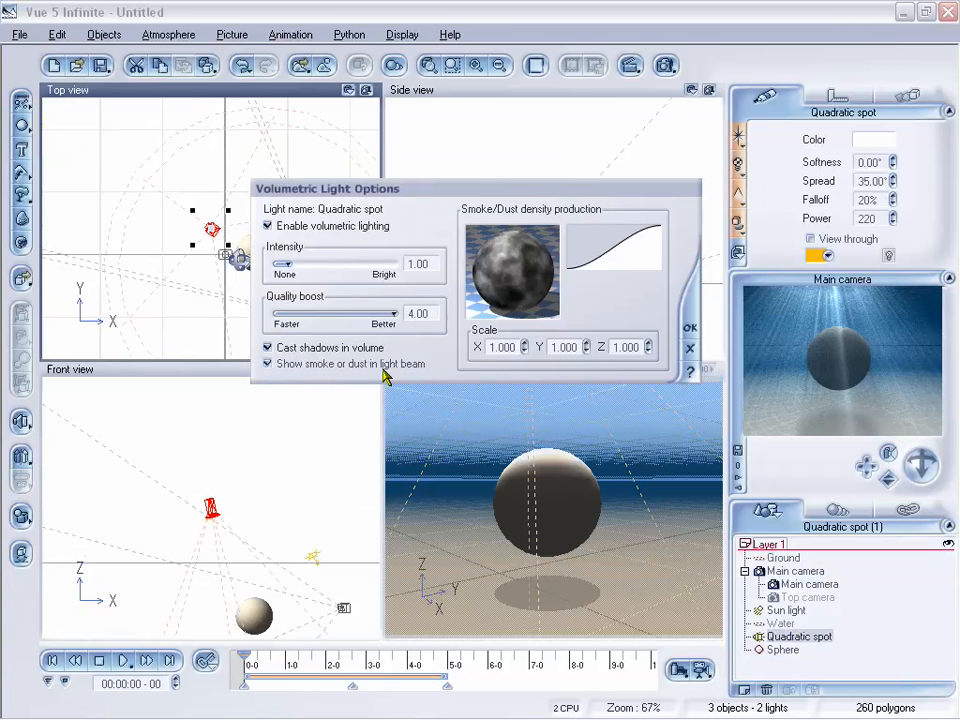
pyautogui.moveTo(549, 189); pyautogui.dragTo(369, 127)
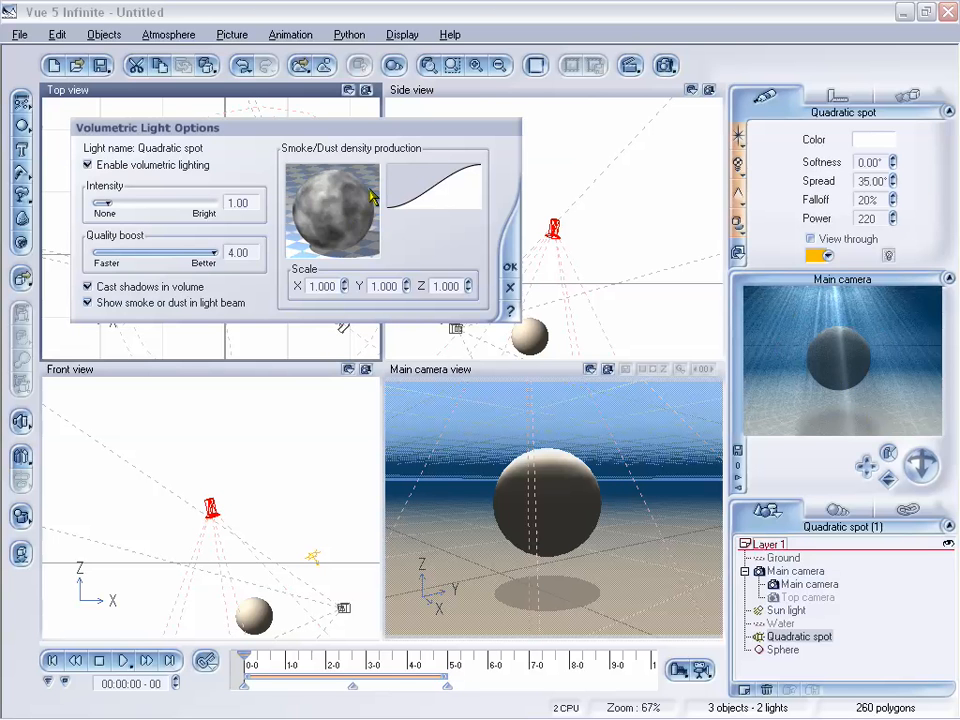
# Examine the filter curve of the smoke/dust density production and leave it unedited.
pyautogui.moveTo(422, 148); pyautogui.dragTo(526, 174)
pyautogui.rightClick(467, 220)
pyautogui.click(497, 231)
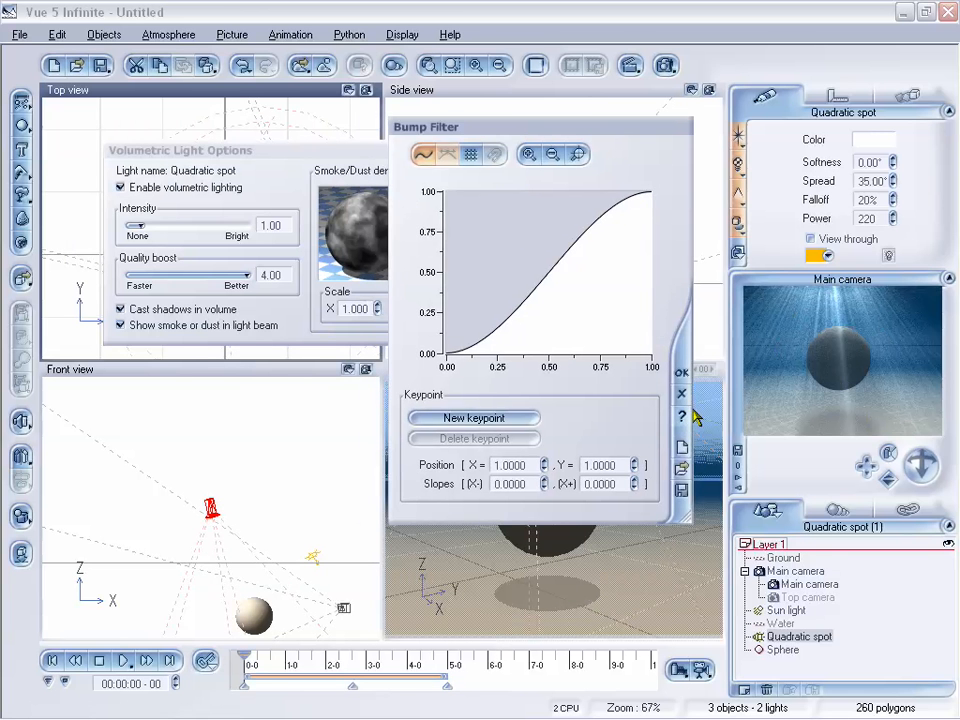
pyautogui.click(681, 393)
pyautogui.moveTo(429, 156); pyautogui.dragTo(461, 157)
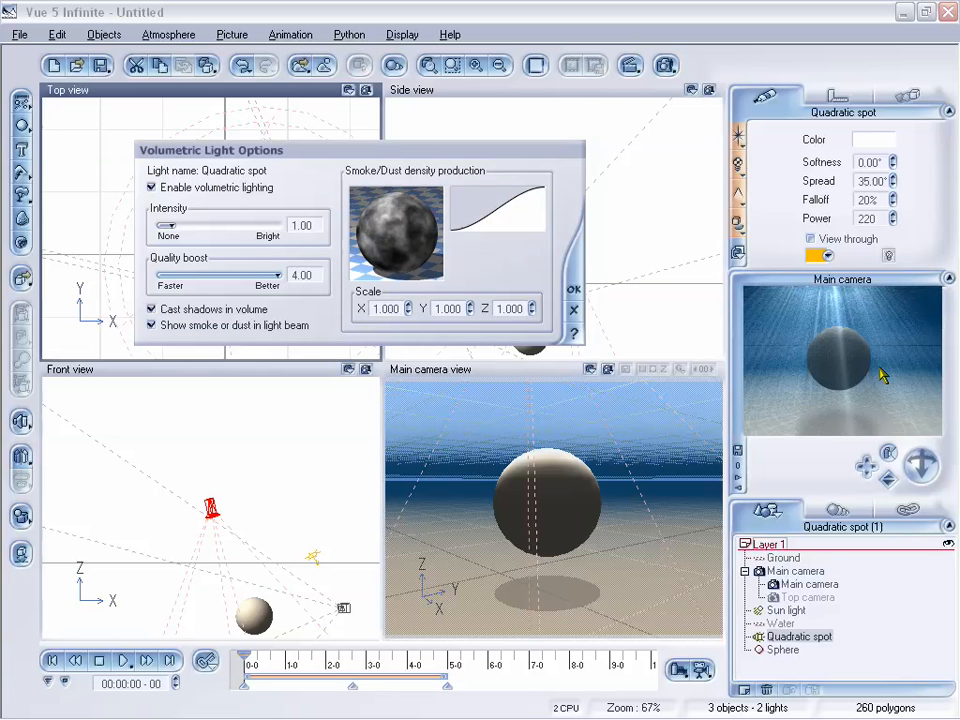
# Edit the smoke/dust density function, place its fractal node midway between Position and Output, and accept the function and volumetric settings.
pyautogui.rightClick(386, 231)
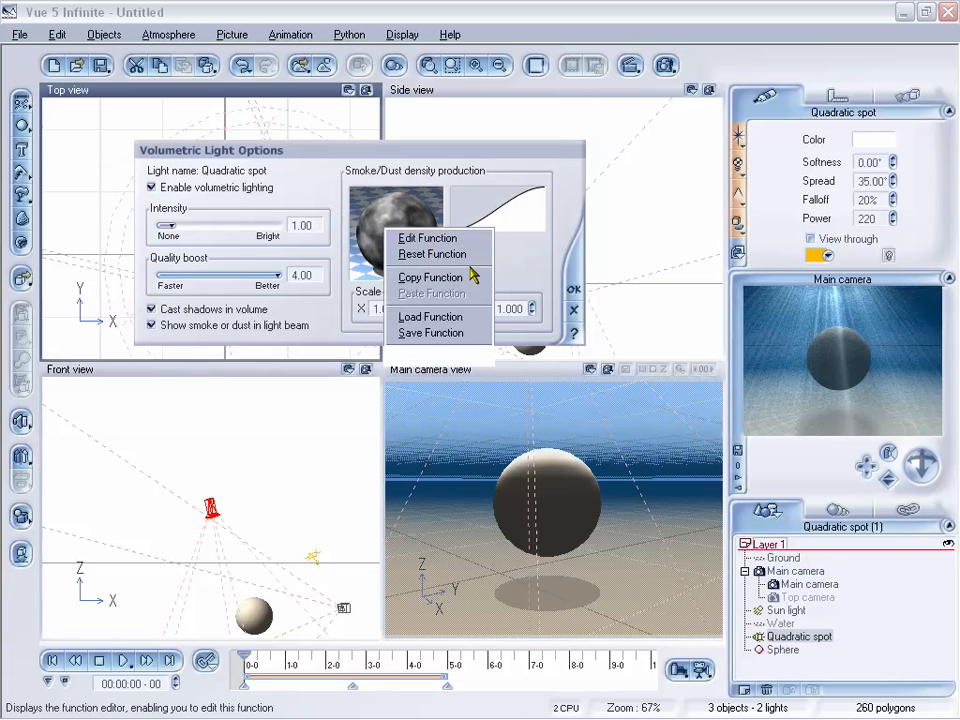
pyautogui.click(462, 240)
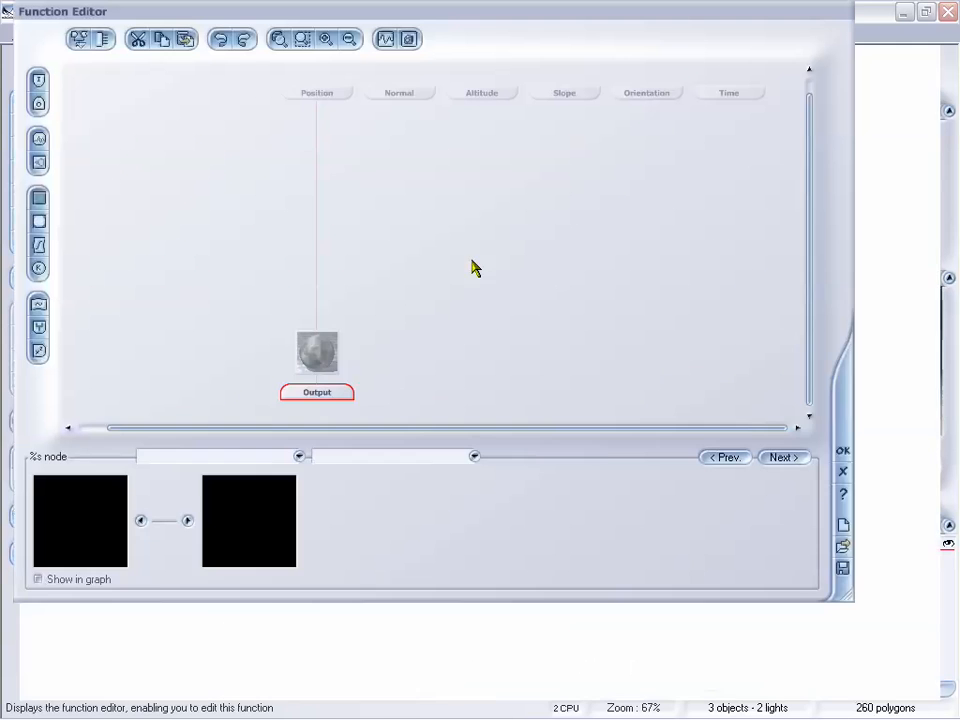
pyautogui.moveTo(392, 14); pyautogui.dragTo(420, 37)
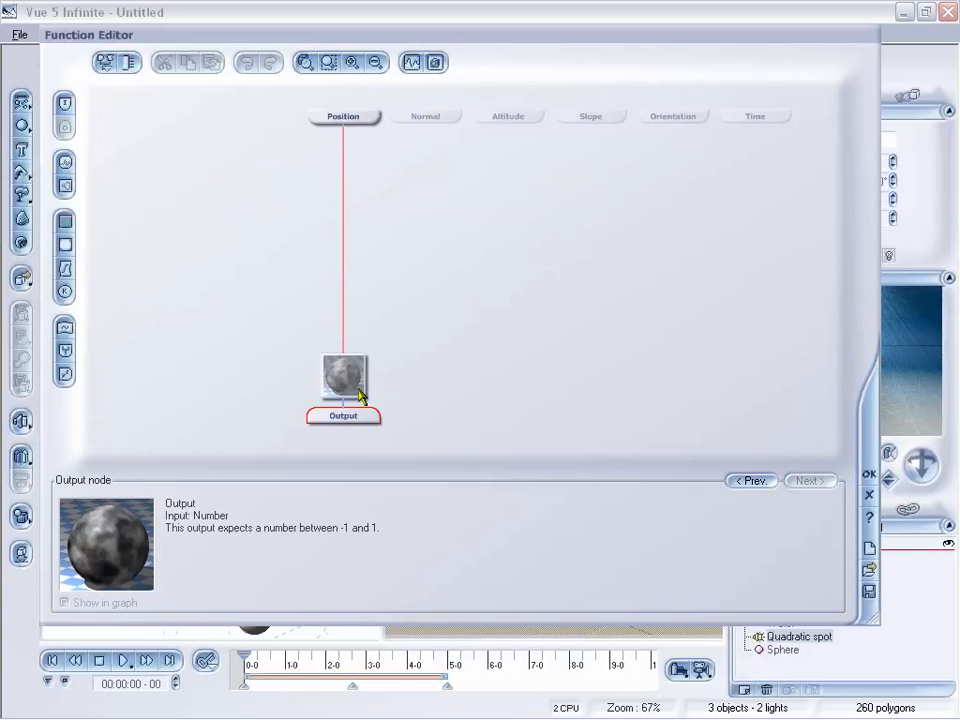
pyautogui.moveTo(364, 399); pyautogui.dragTo(342, 295)
pyautogui.moveTo(418, 36); pyautogui.dragTo(418, 16)
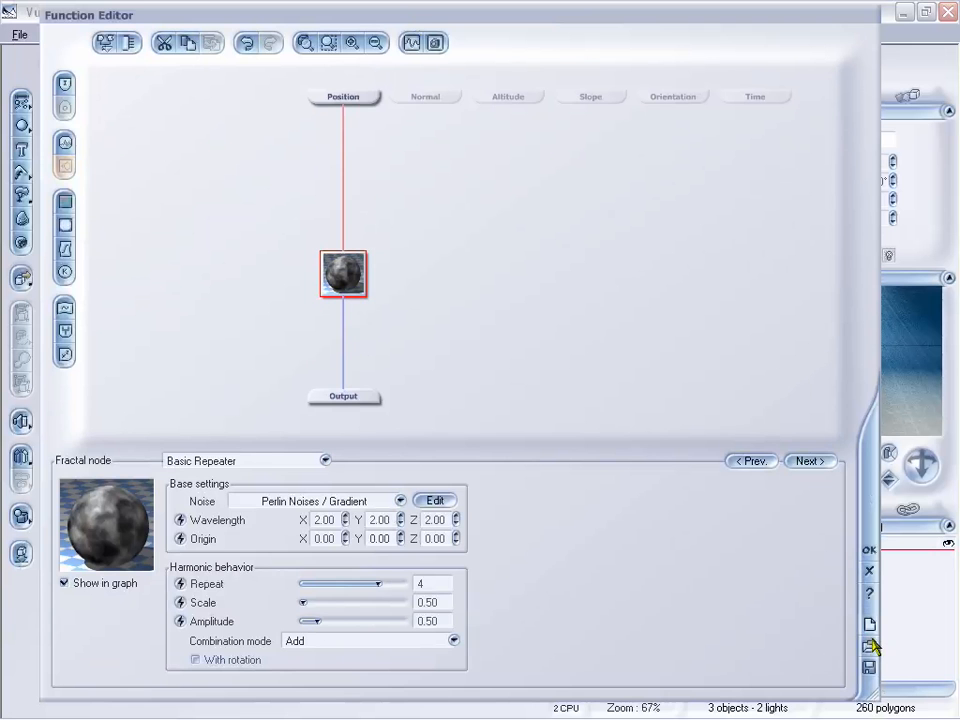
pyautogui.click(869, 549)
pyautogui.click(574, 292)
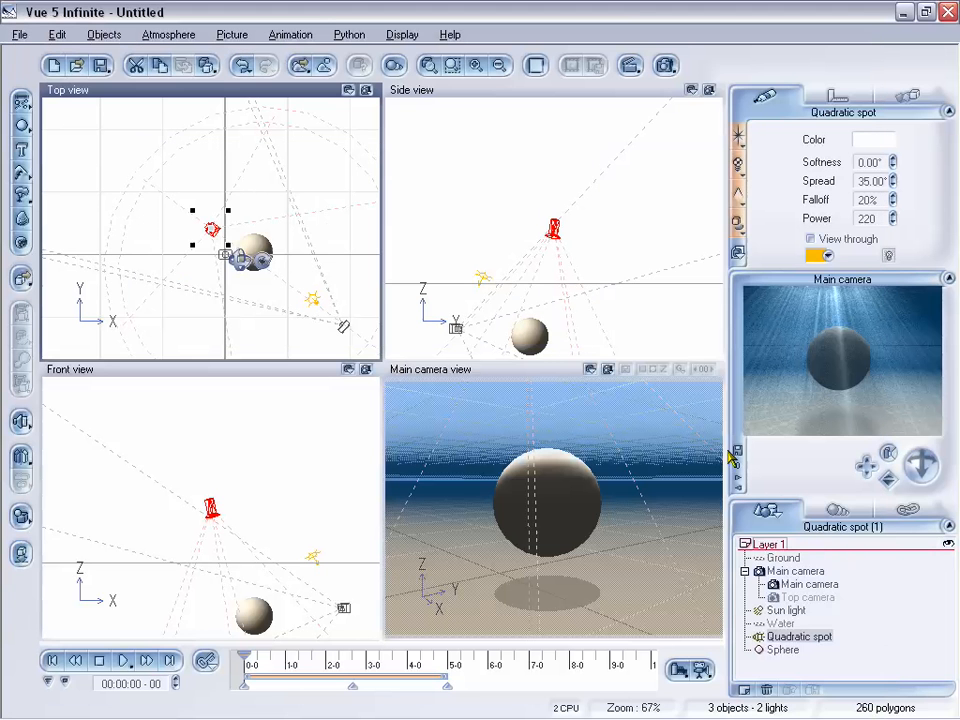
# Refresh the main camera preview and start a new scene without saving the current one.
pyautogui.rightClick(836, 336)
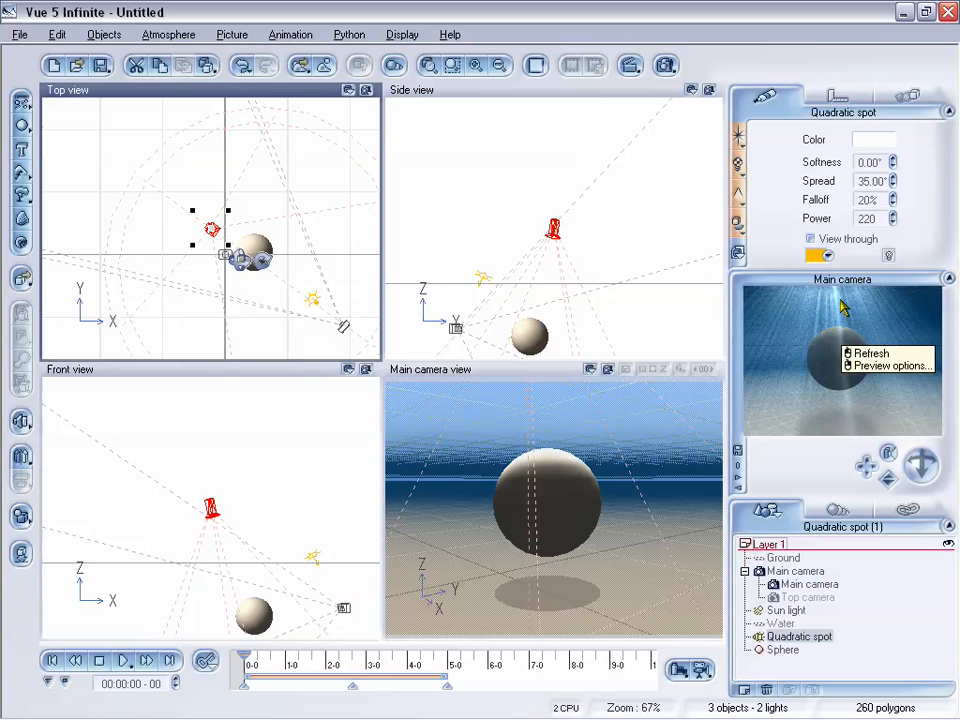
pyautogui.click(832, 320)
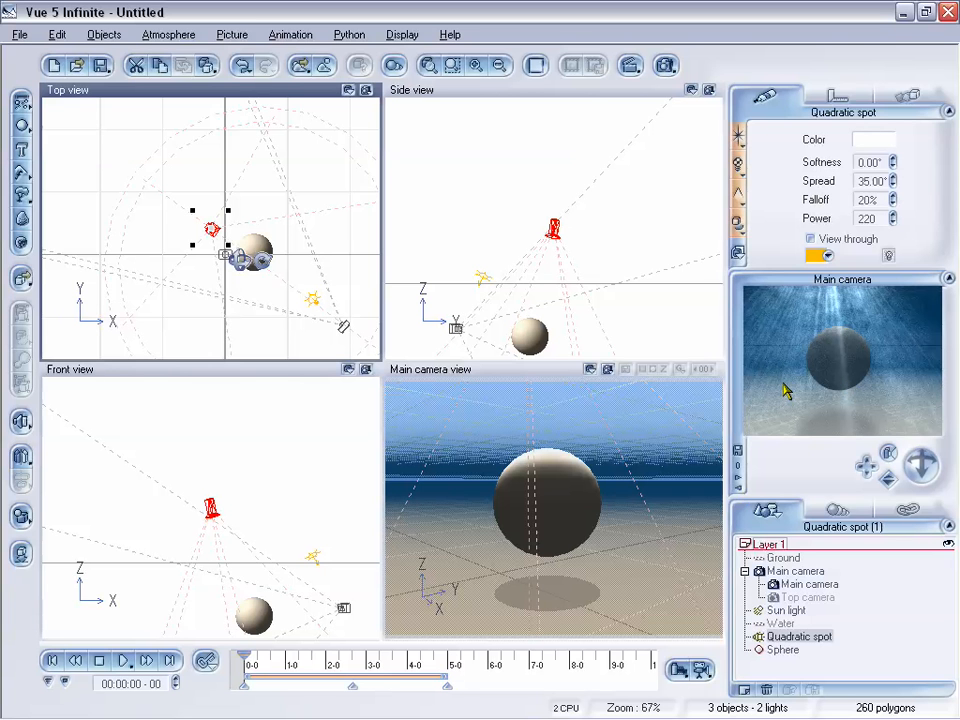
pyautogui.click(20, 35)
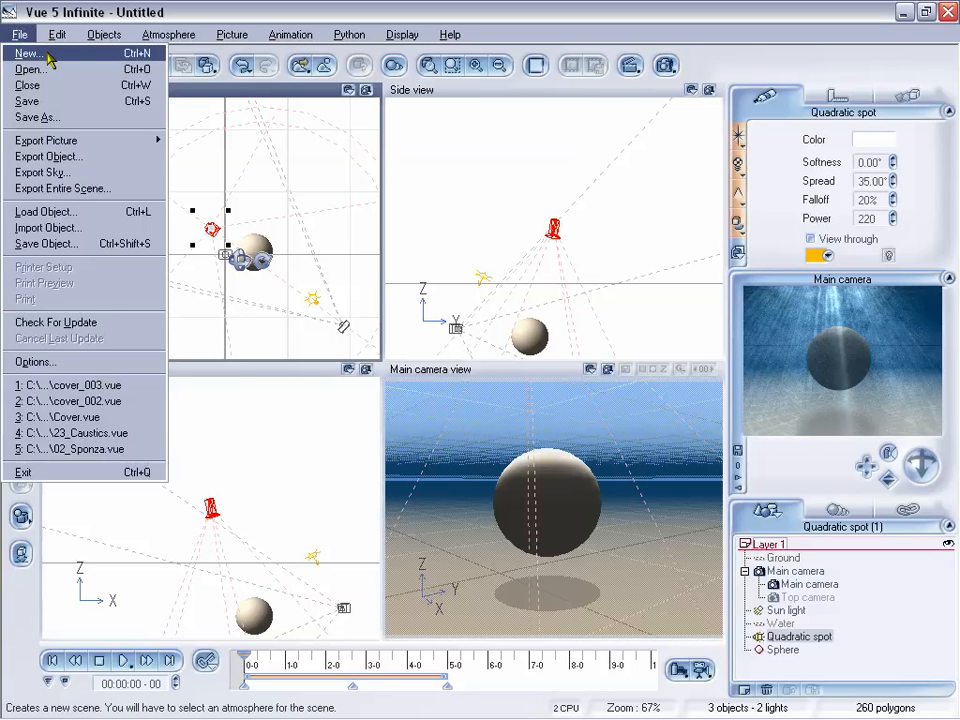
pyautogui.click(47, 58)
pyautogui.click(720, 474)
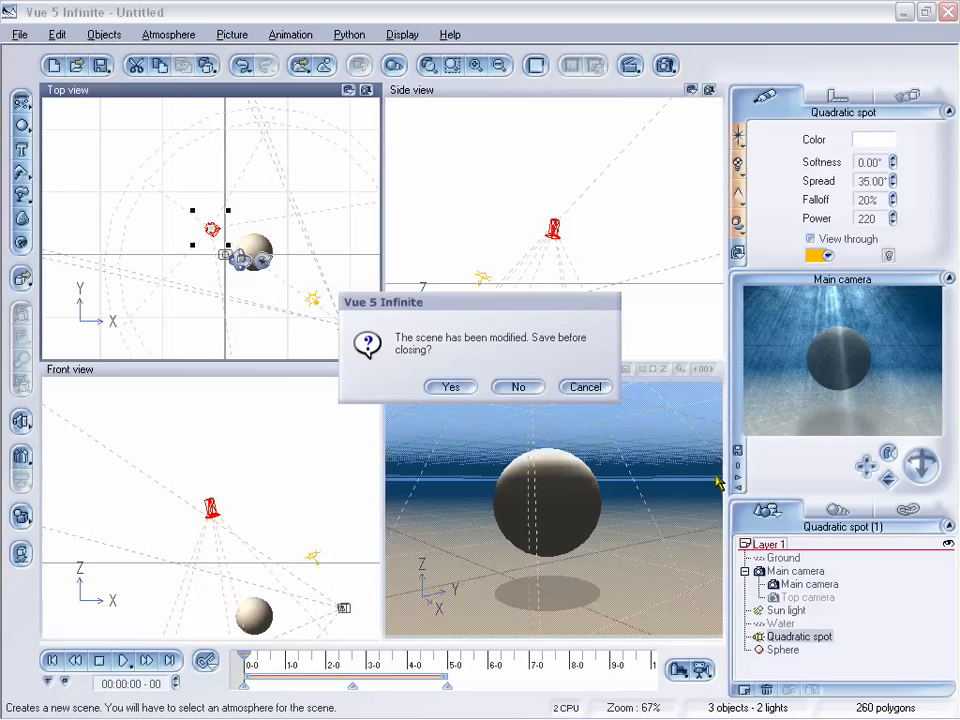
pyautogui.click(514, 386)
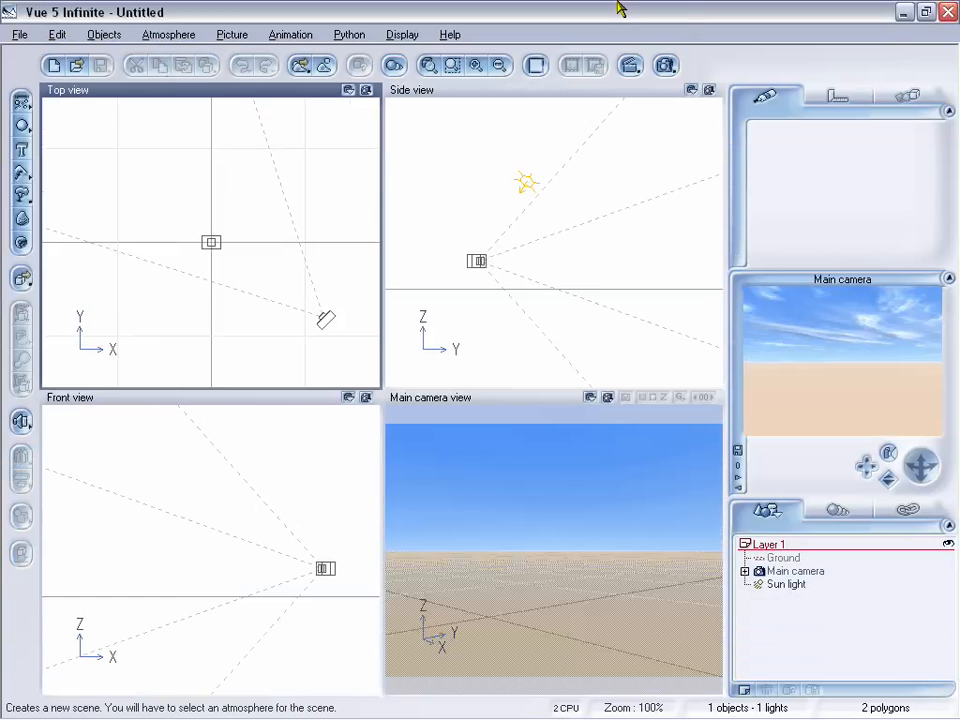
# Add a sphere, drop it to ground level and place it beside the scene centre in the top view.
pyautogui.click(21, 102)
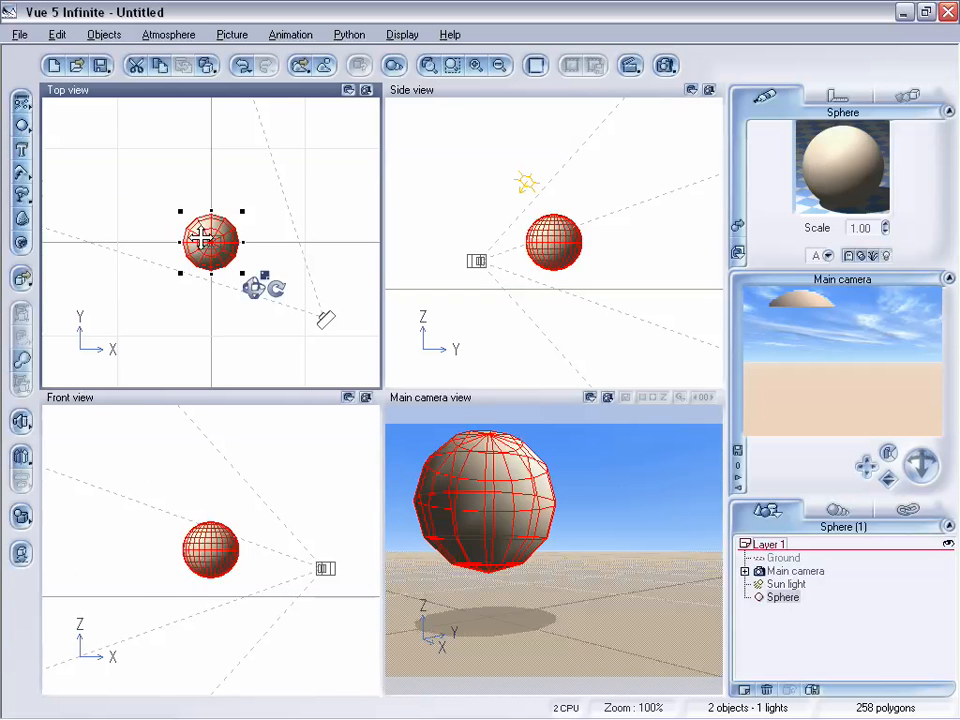
pyautogui.moveTo(200, 243); pyautogui.dragTo(151, 189)
pyautogui.click(21, 555)
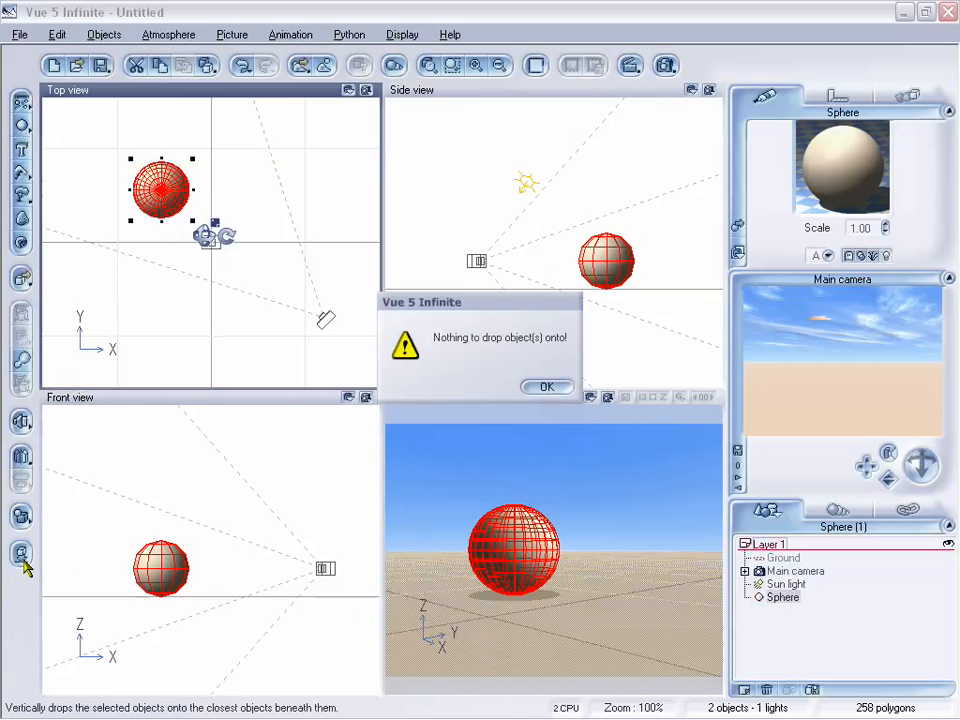
pyautogui.click(546, 386)
pyautogui.moveTo(171, 196); pyautogui.dragTo(240, 198)
pyautogui.click(21, 124)
pyautogui.click(21, 557)
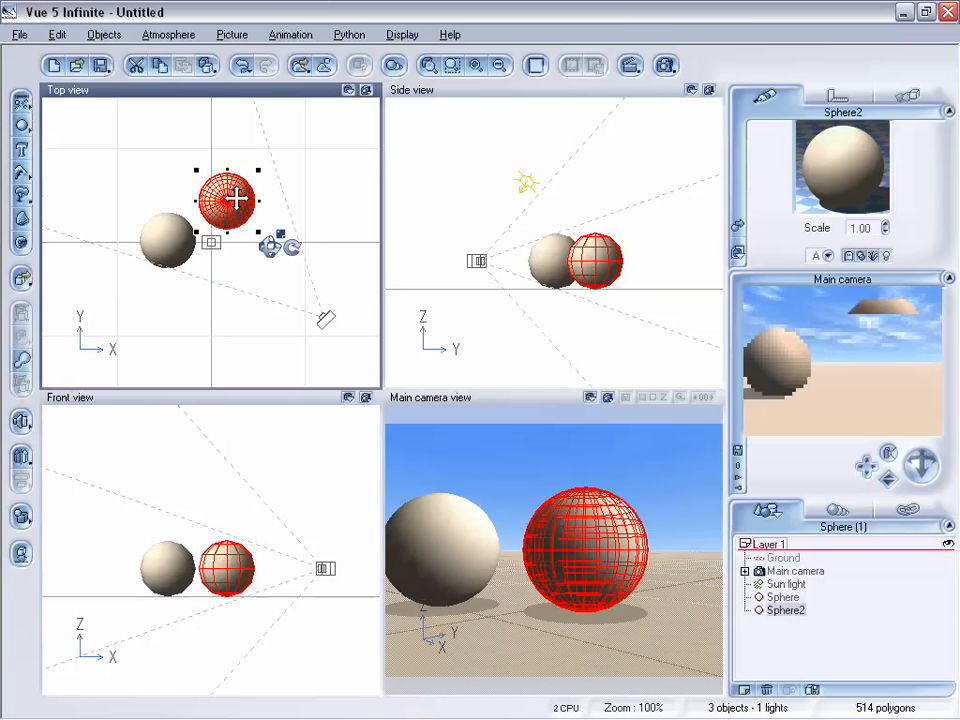
pyautogui.press('Delete')
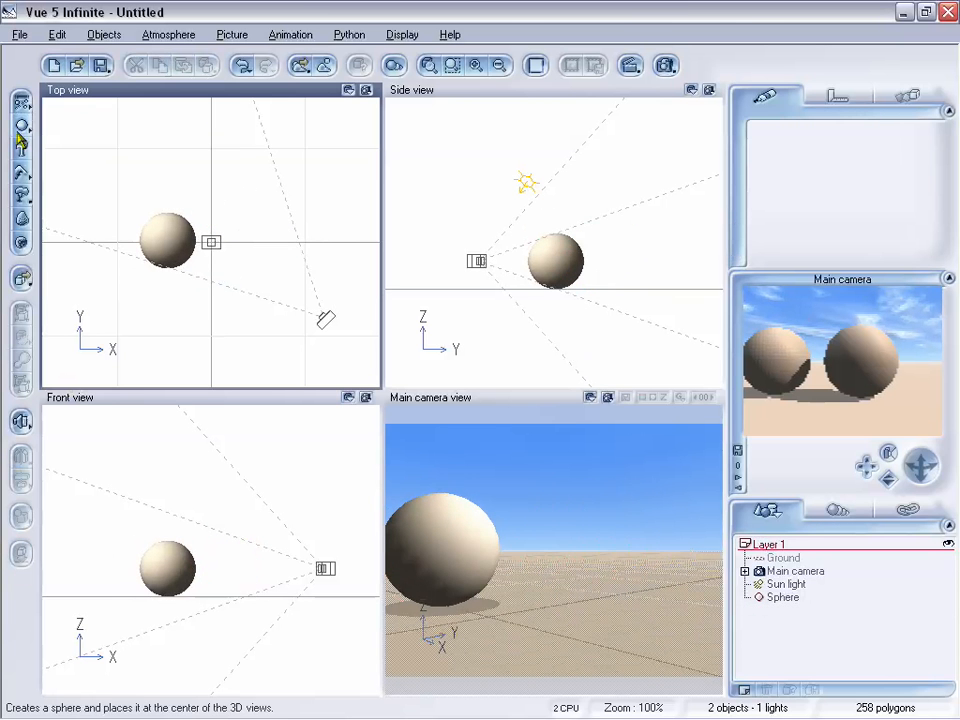
# Add a cube, place it diagonally behind the sphere in the top view and drop it to the ground.
pyautogui.moveTo(21, 124); pyautogui.dragTo(40, 127)
pyautogui.moveTo(215, 228); pyautogui.dragTo(238, 188)
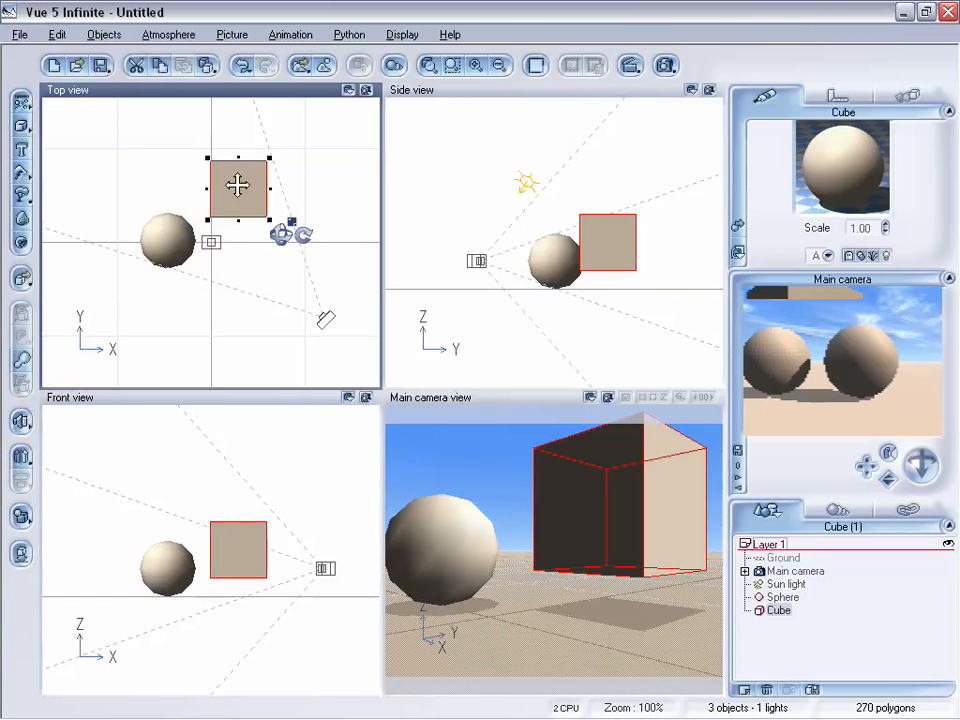
pyautogui.click(21, 557)
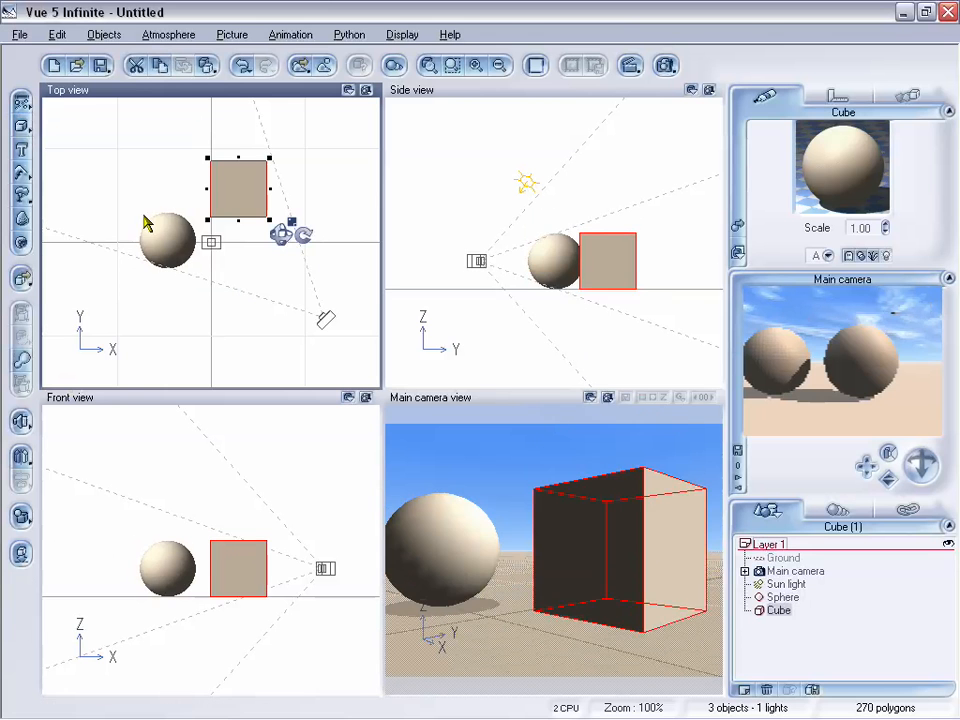
# Nudge the sphere towards the cube, and raise and pull back the main camera to look down on both objects.
pyautogui.moveTo(146, 219); pyautogui.dragTo(149, 211)
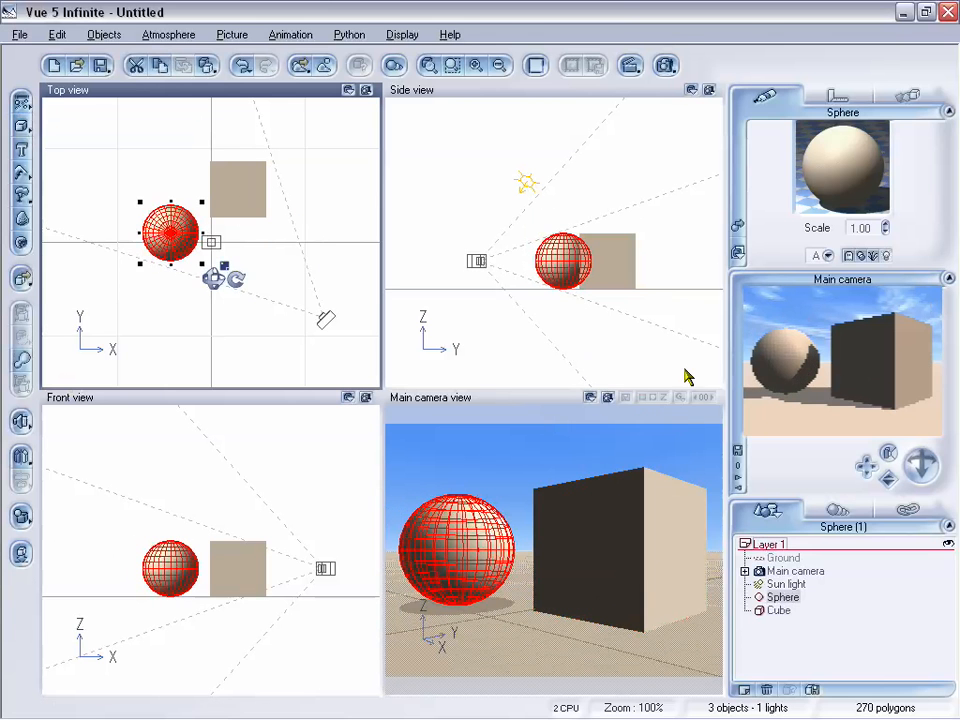
pyautogui.moveTo(930, 475); pyautogui.dragTo(911, 456)
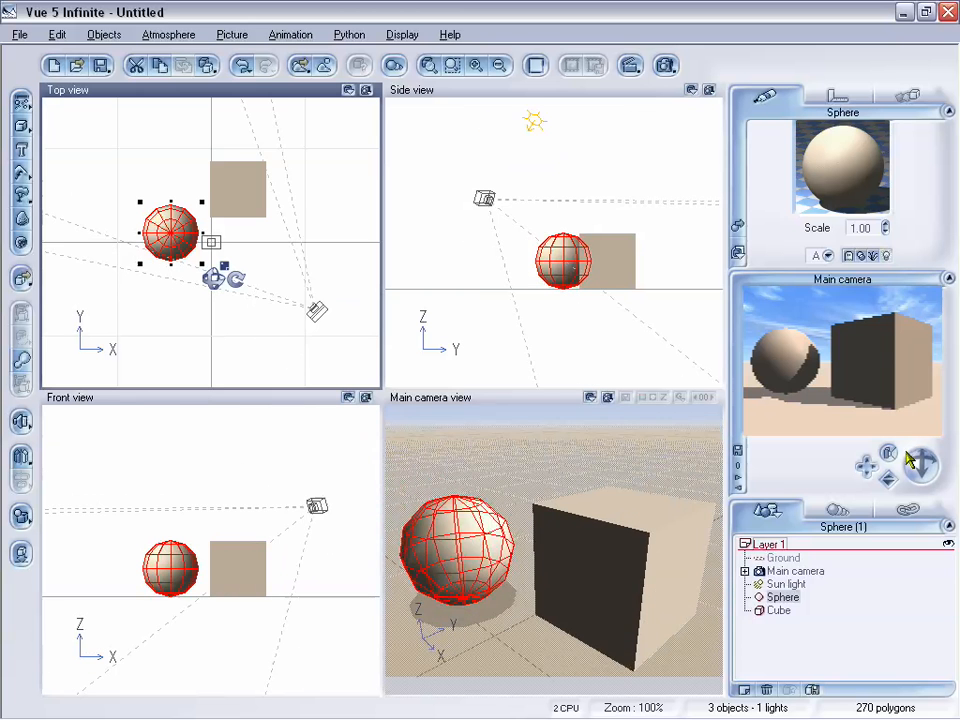
pyautogui.moveTo(888, 478); pyautogui.dragTo(881, 488)
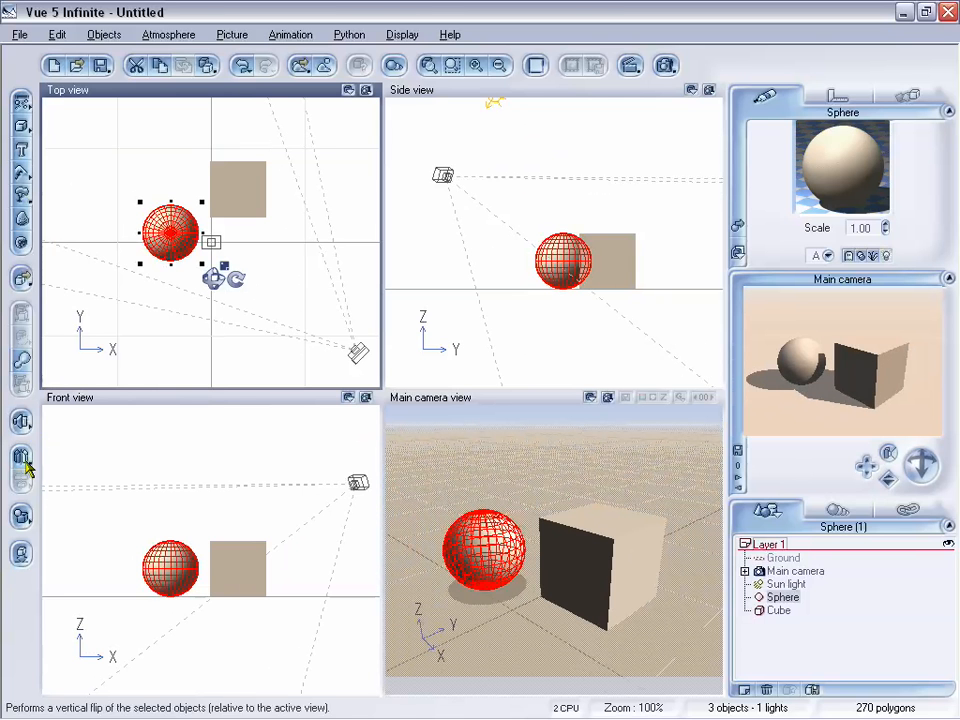
# Add a spot light and place it high above the ground on the cube's side, away from the sphere.
pyautogui.moveTo(21, 420); pyautogui.dragTo(88, 426)
pyautogui.moveTo(211, 548); pyautogui.dragTo(278, 412)
pyautogui.click(499, 65)
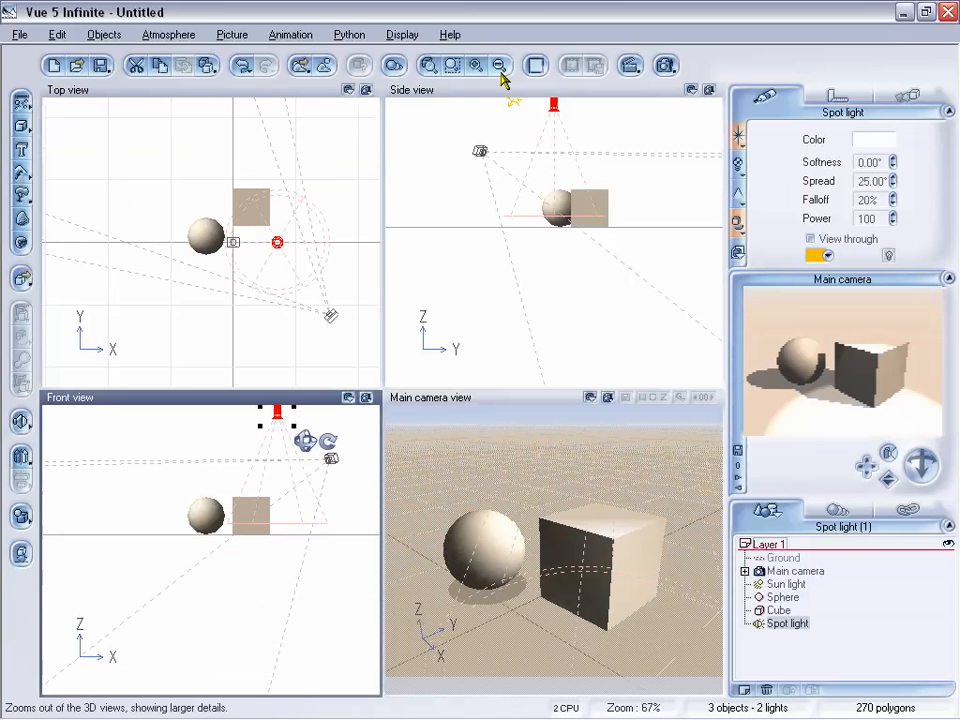
pyautogui.moveTo(214, 506); pyautogui.dragTo(270, 488)
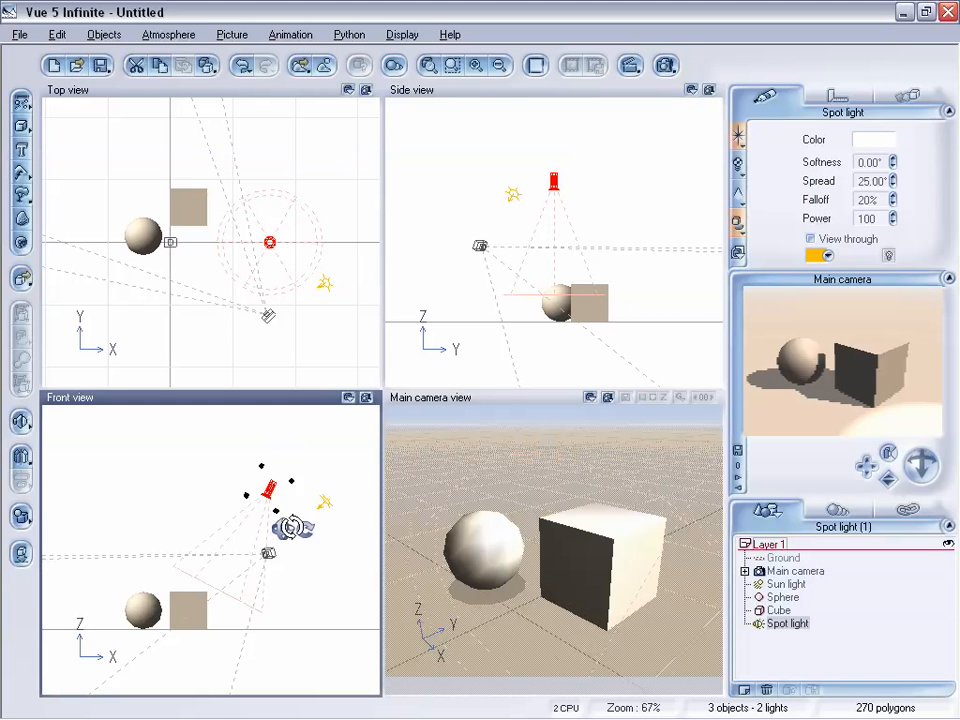
# Rotate the spot light about -36° in the front view and -14° in the top view, and move it farther from the objects.
pyautogui.moveTo(291, 514)
pyautogui.mouseDown()
pyautogui.moveTo(272, 523)
pyautogui.moveTo(277, 530)
pyautogui.mouseUp()
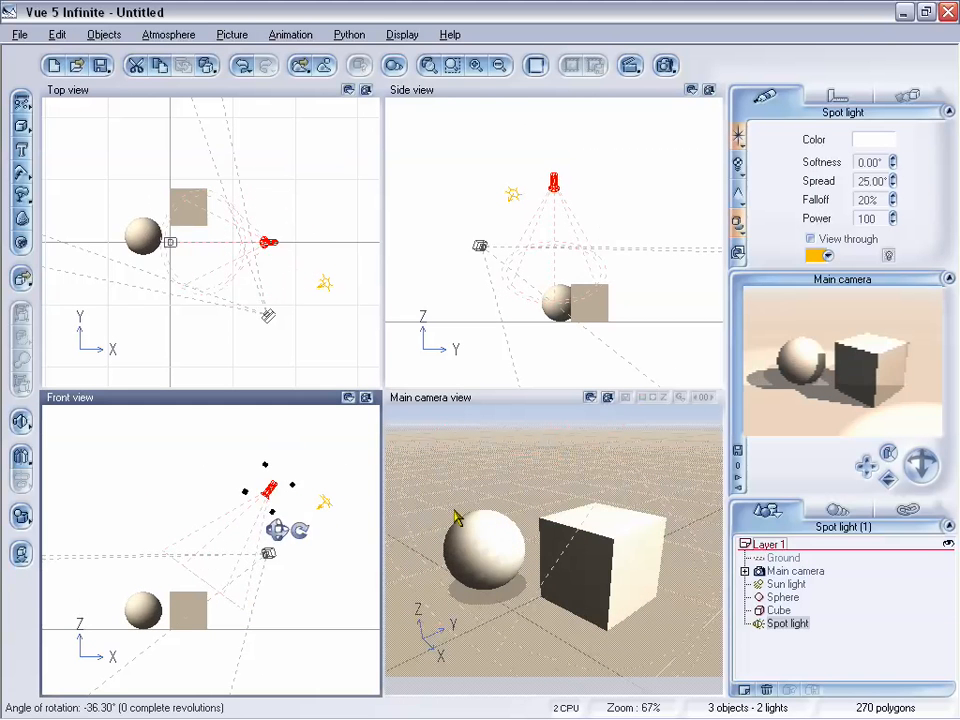
pyautogui.click(270, 244)
pyautogui.moveTo(324, 272); pyautogui.dragTo(310, 278)
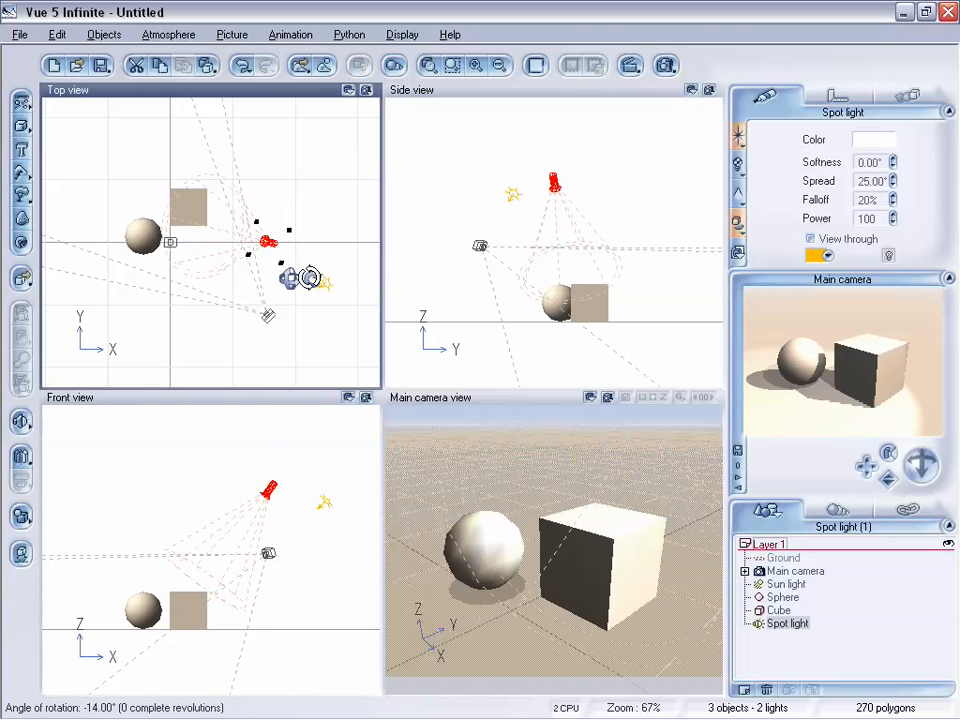
pyautogui.moveTo(268, 490); pyautogui.dragTo(288, 474)
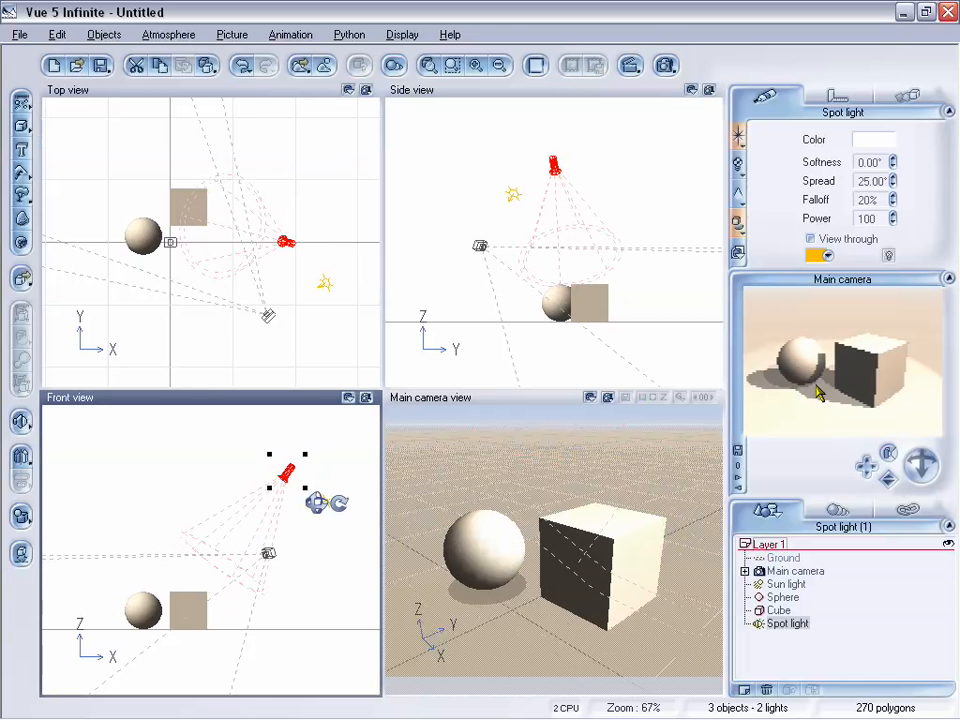
# Delete the sun light and raise the spot light's power to 305.
pyautogui.click(786, 585)
pyautogui.press('Delete')
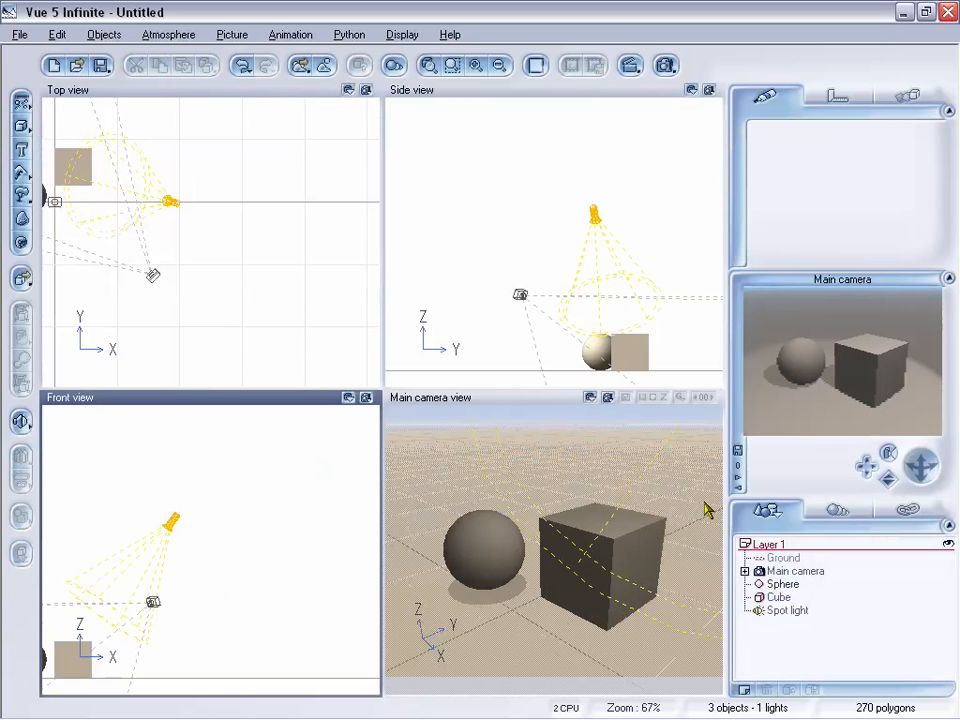
pyautogui.click(789, 611)
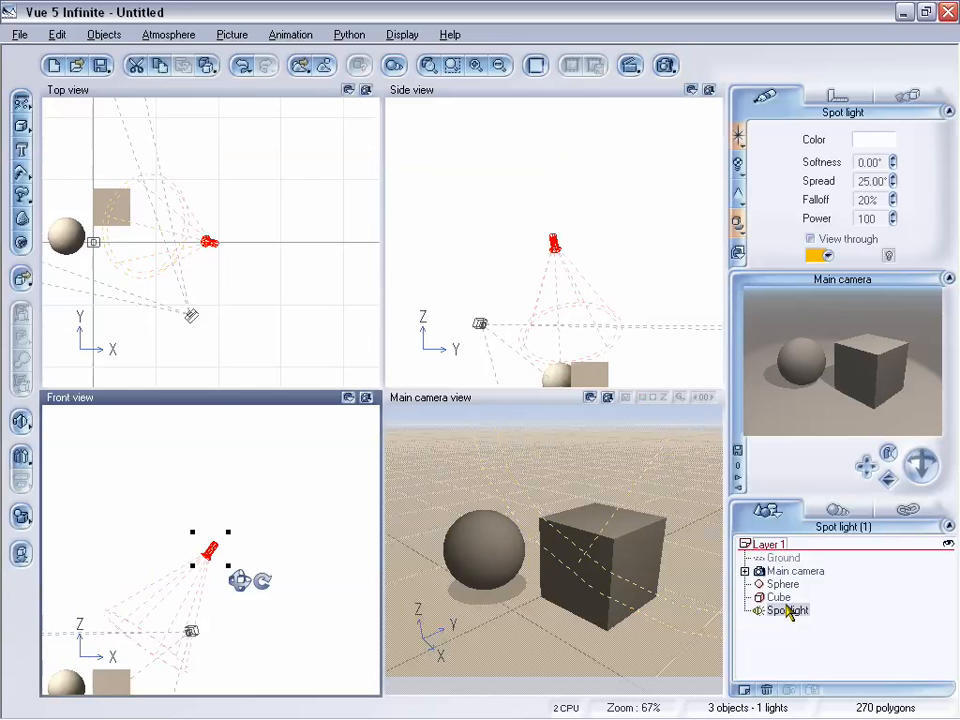
pyautogui.moveTo(892, 222)
pyautogui.mouseDown()
pyautogui.moveTo(891, 203)
pyautogui.moveTo(892, 236)
pyautogui.moveTo(893, 224)
pyautogui.mouseUp()
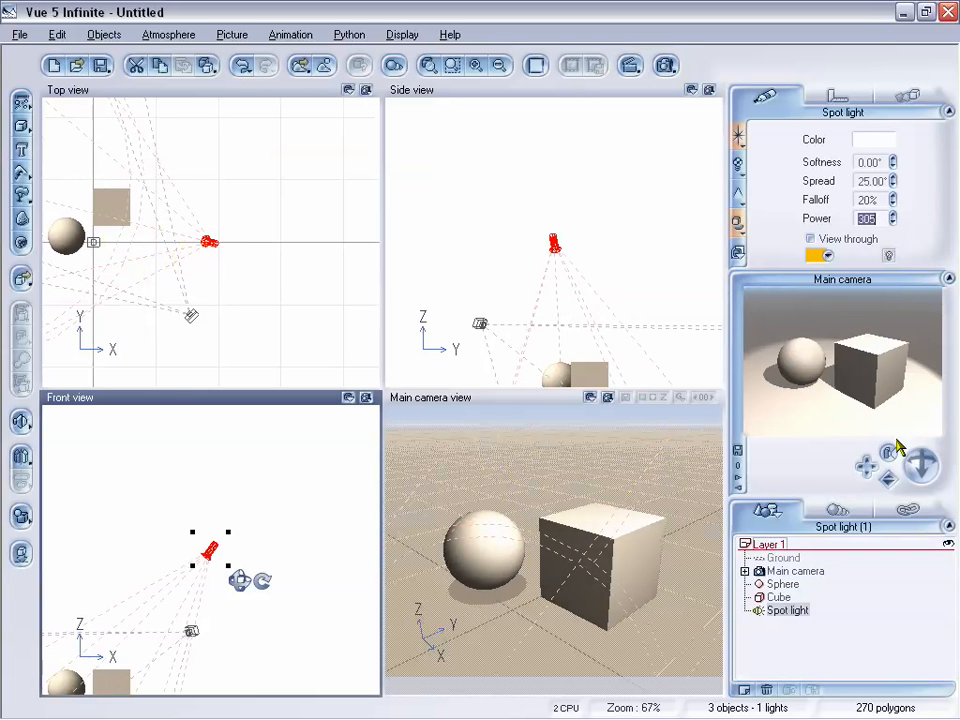
# Disable shadow casting for the spot light in its shadow and lighting settings.
pyautogui.click(738, 225)
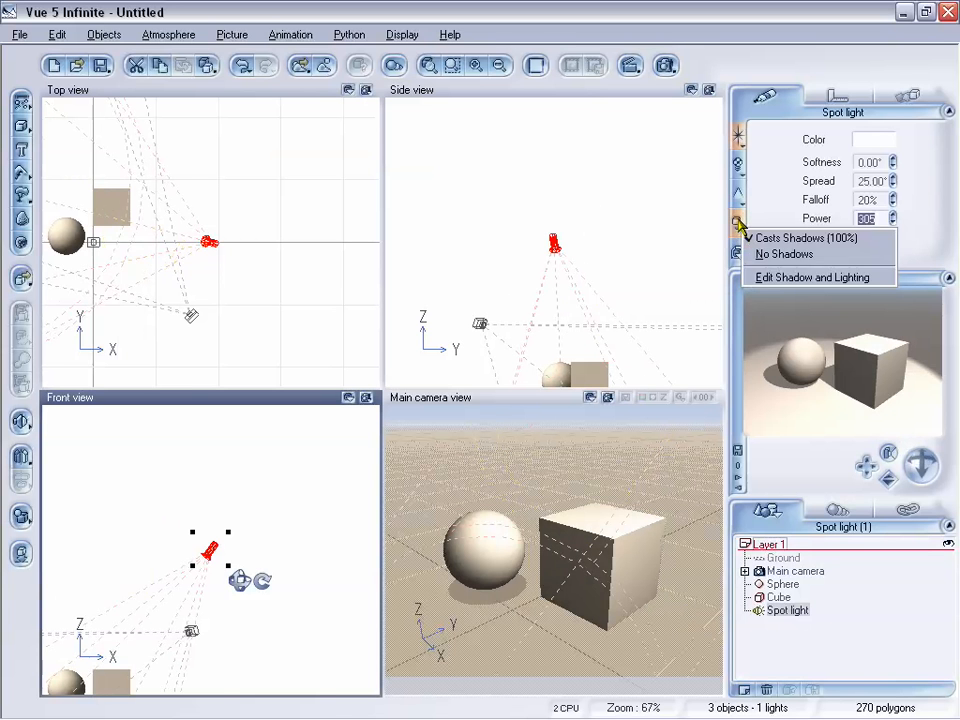
pyautogui.click(786, 279)
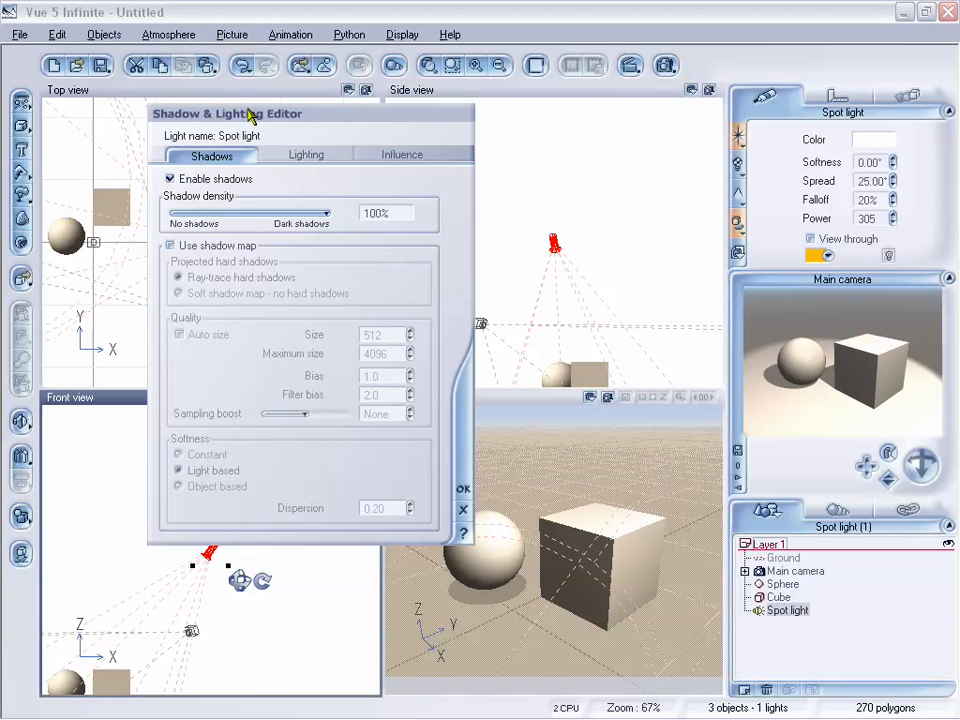
pyautogui.moveTo(270, 104); pyautogui.dragTo(256, 72)
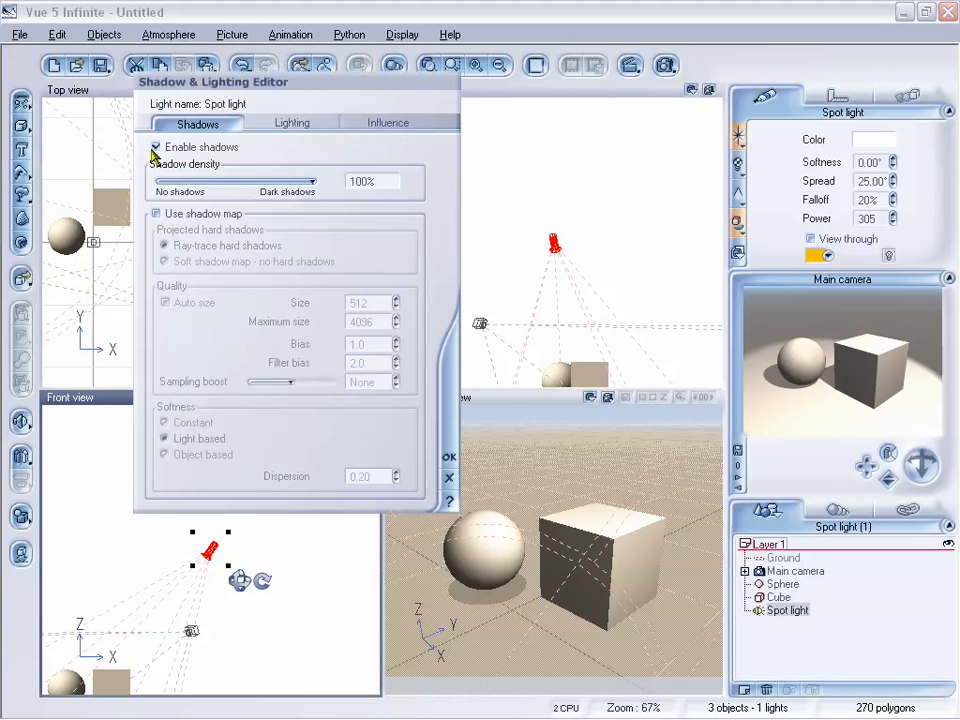
pyautogui.click(156, 147)
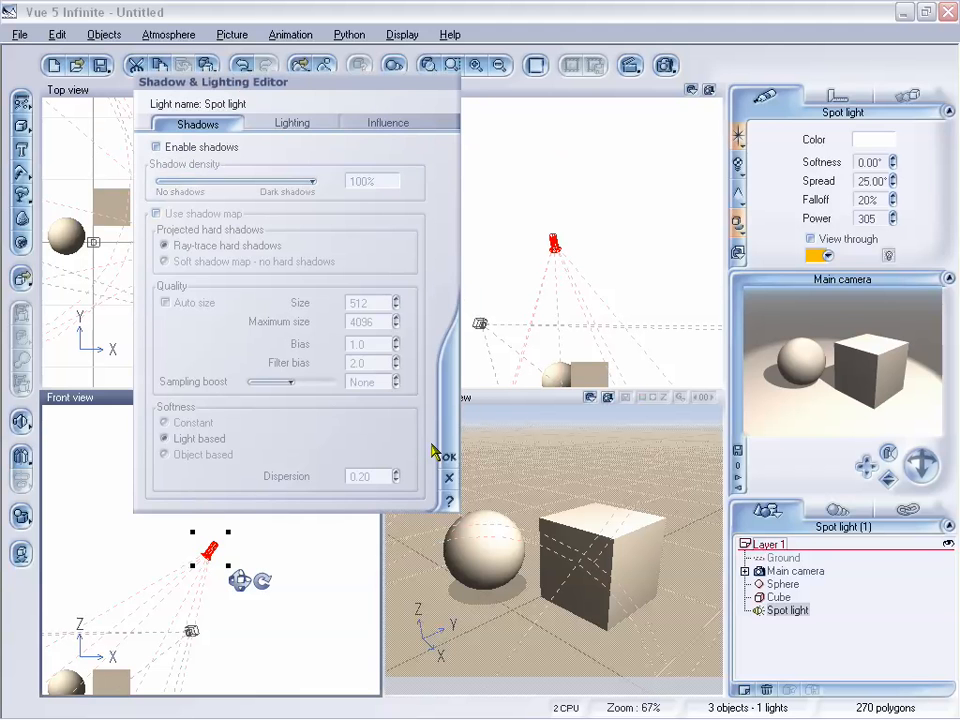
pyautogui.click(448, 457)
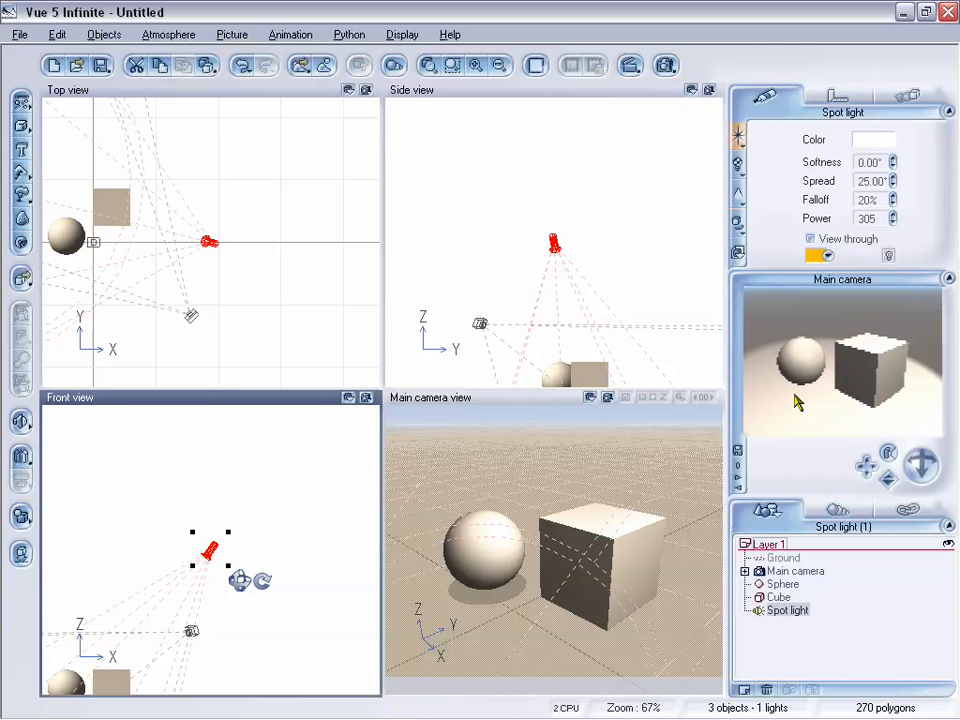
# Re-enable the spot light's shadows with a shadow density of 35%.
pyautogui.click(737, 222)
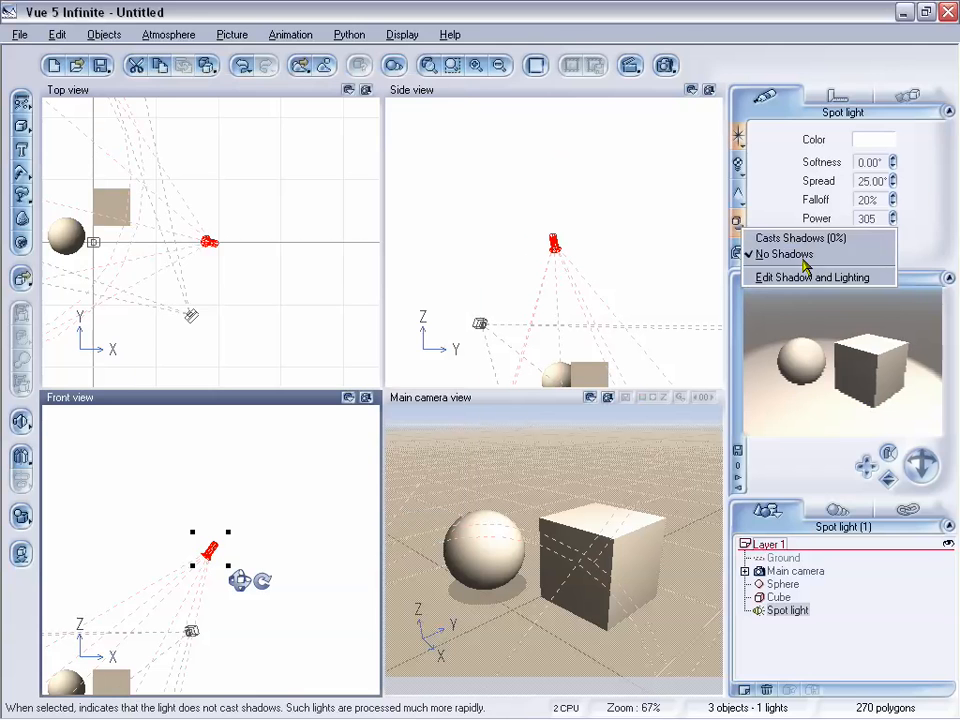
pyautogui.click(806, 280)
pyautogui.click(156, 147)
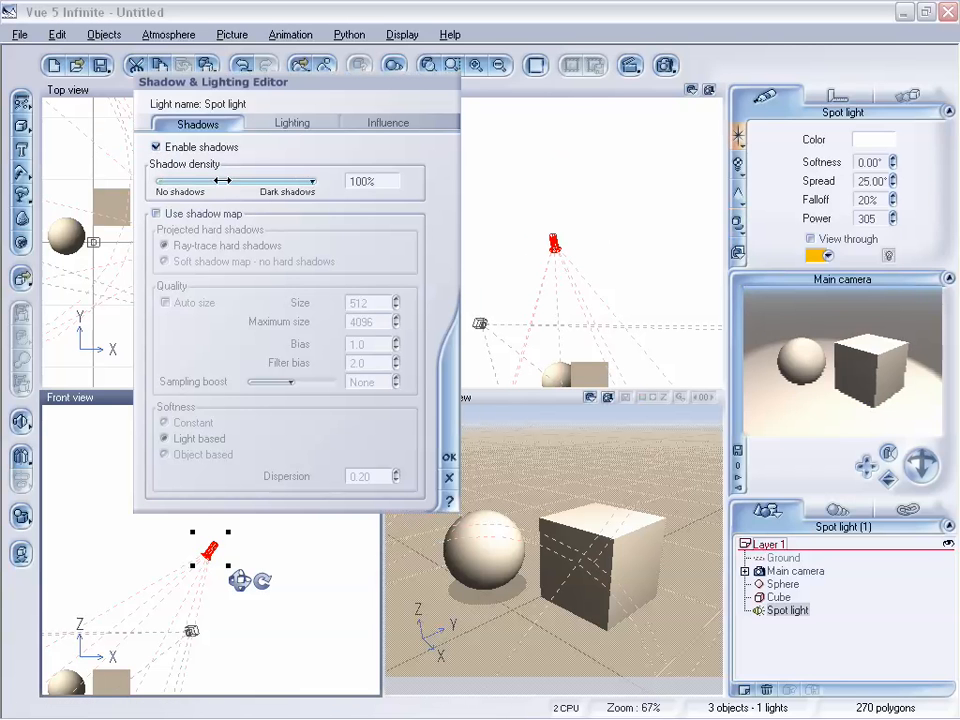
pyautogui.moveTo(309, 180); pyautogui.dragTo(212, 181)
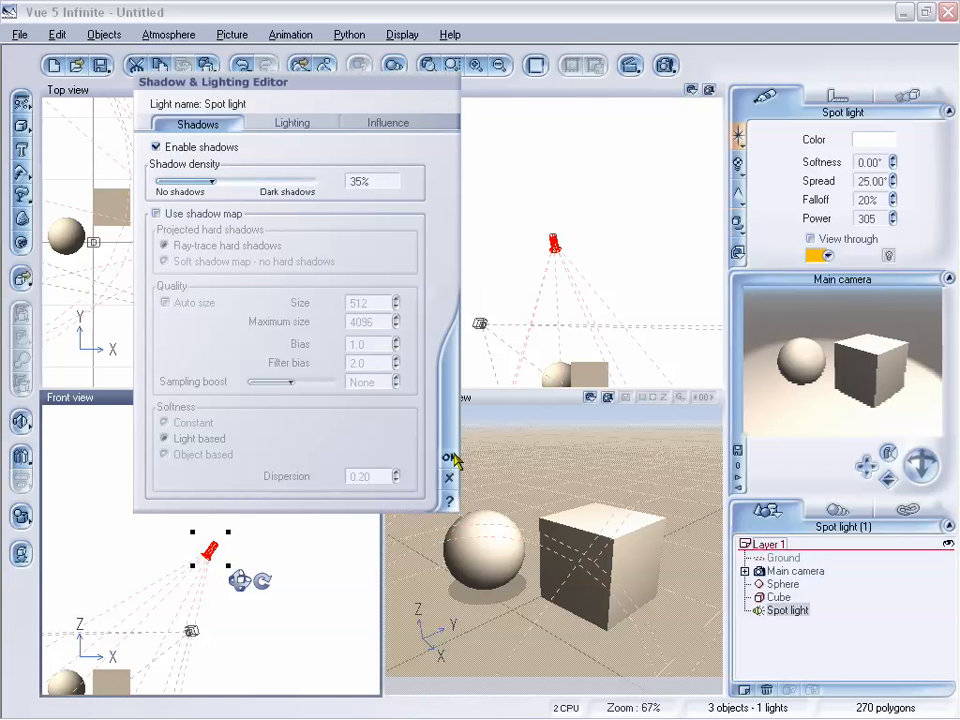
pyautogui.moveTo(328, 84); pyautogui.dragTo(396, 96)
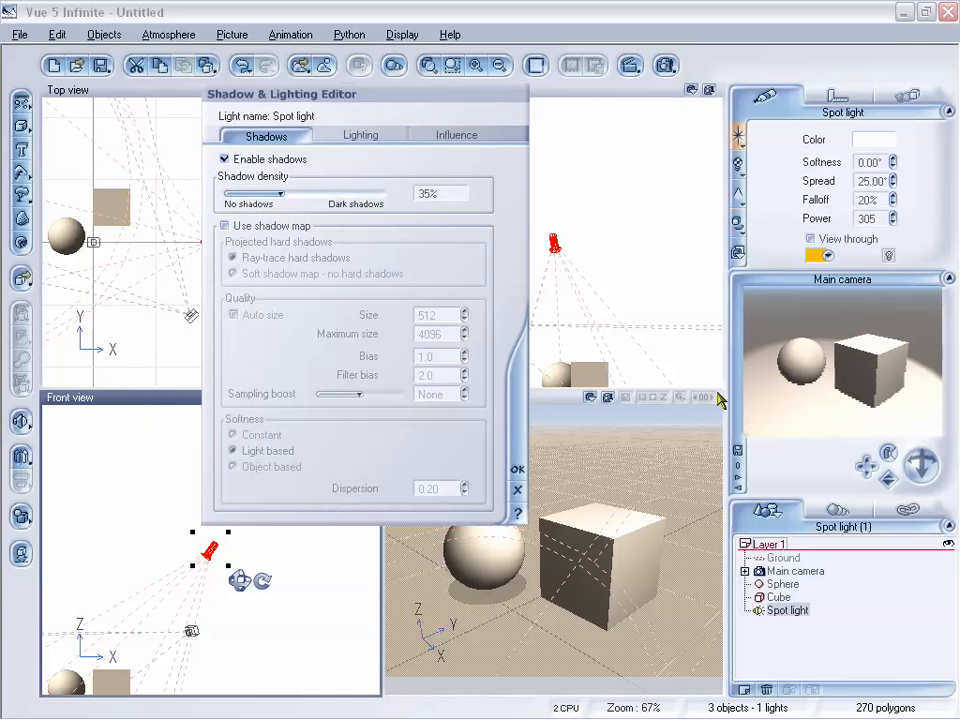
pyautogui.click(517, 468)
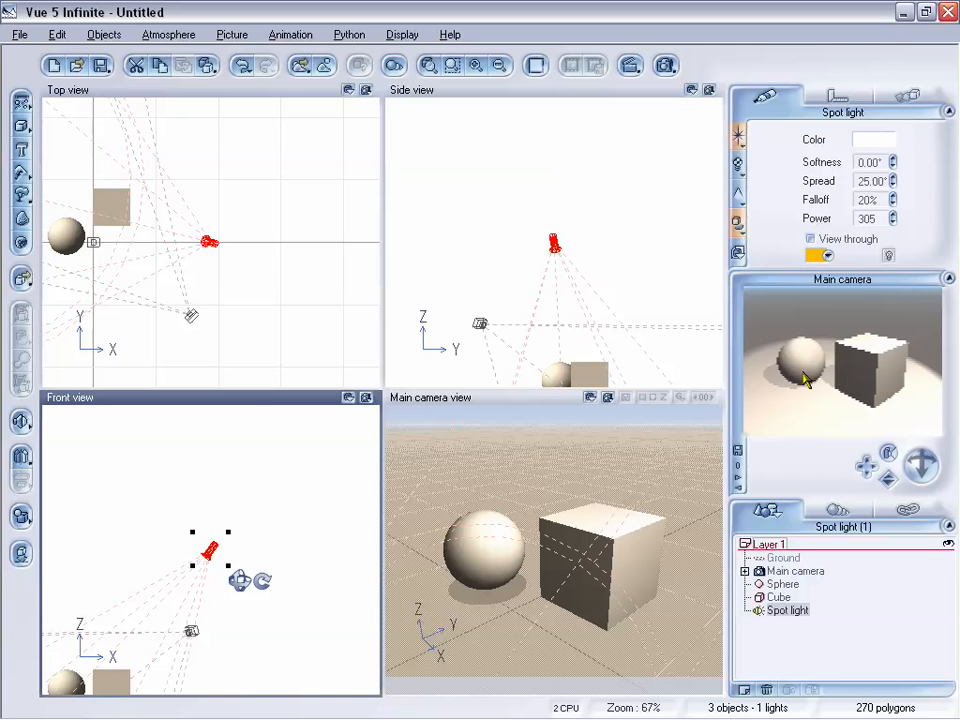
# Set the spot light's shadow density to 100%.
pyautogui.click(737, 226)
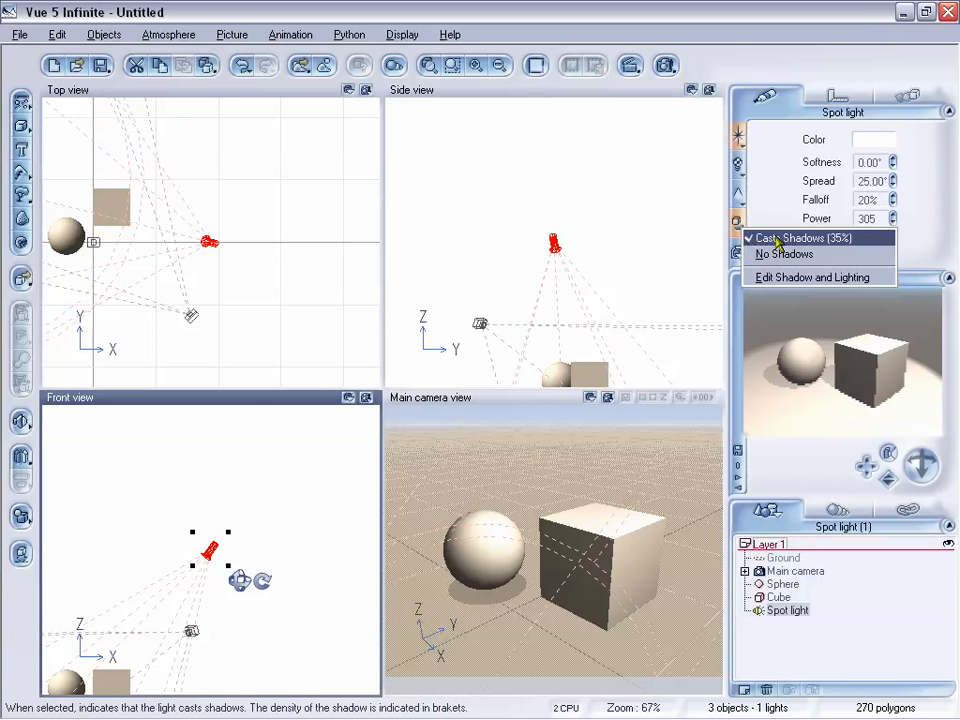
pyautogui.click(810, 280)
pyautogui.moveTo(282, 194); pyautogui.dragTo(386, 195)
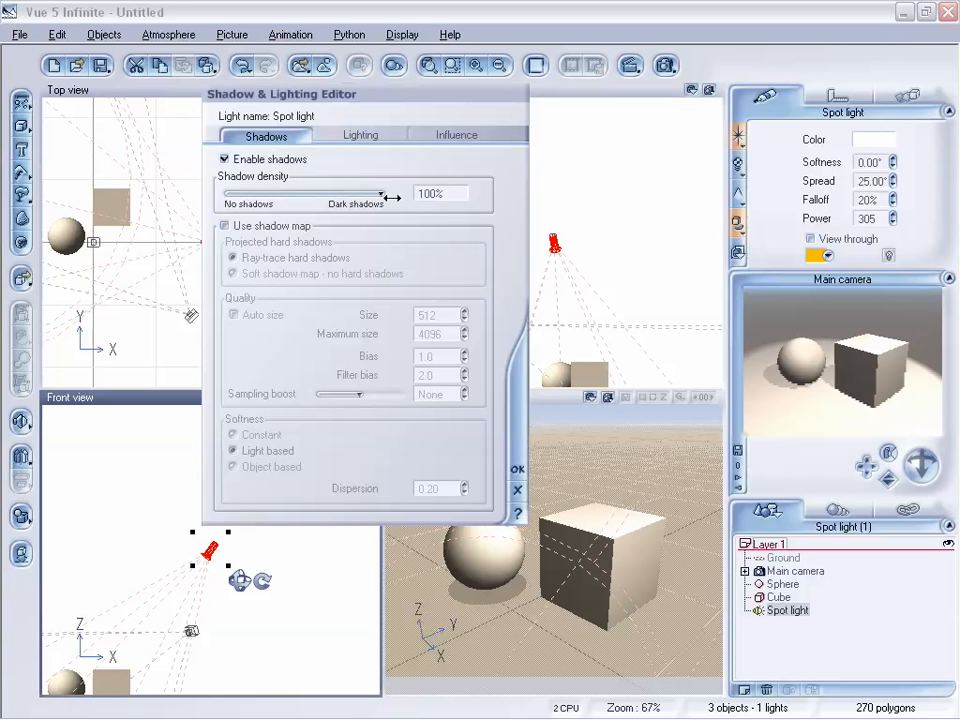
# Try custom light attenuation on the spot light, view its attenuation profile without changing it, and return to linear attenuation.
pyautogui.click(378, 139)
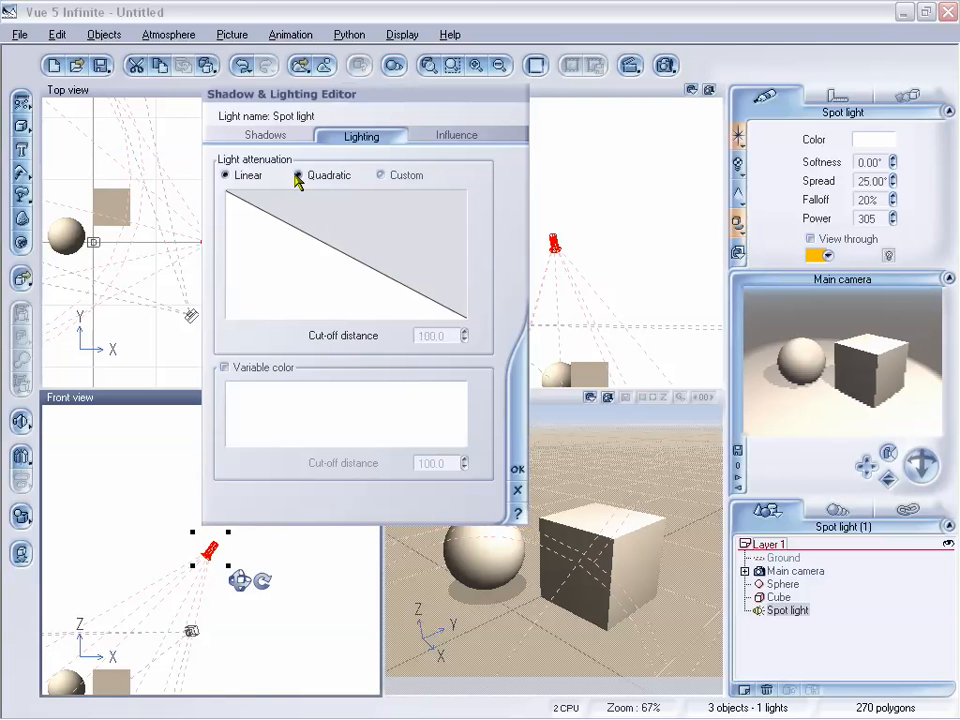
pyautogui.click(224, 176)
pyautogui.click(381, 175)
pyautogui.rightClick(354, 259)
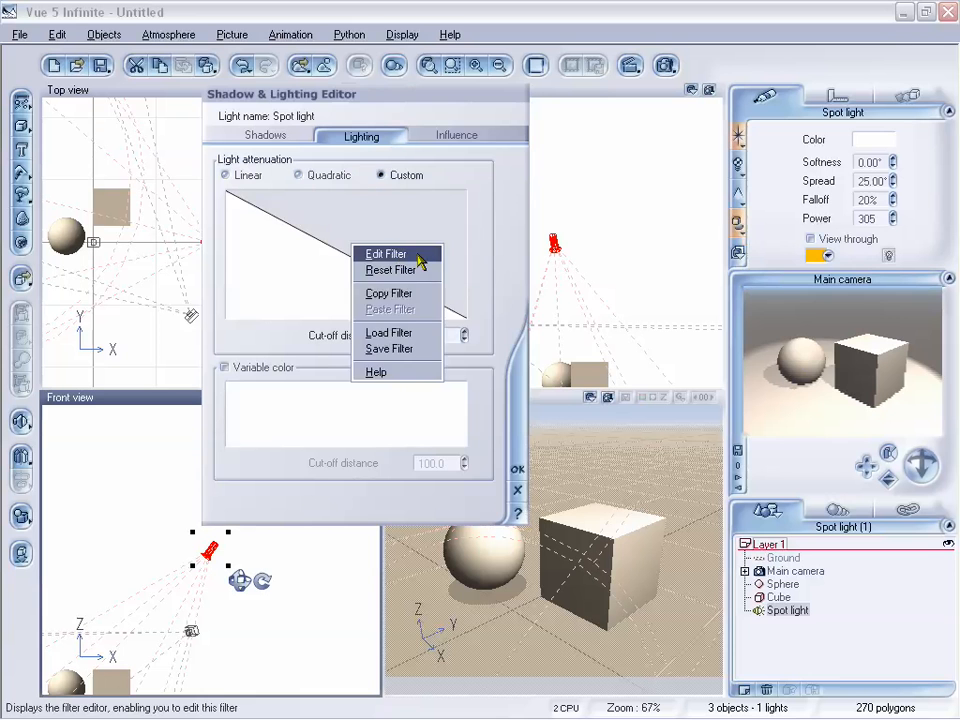
pyautogui.click(421, 258)
pyautogui.moveTo(474, 127); pyautogui.dragTo(465, 141)
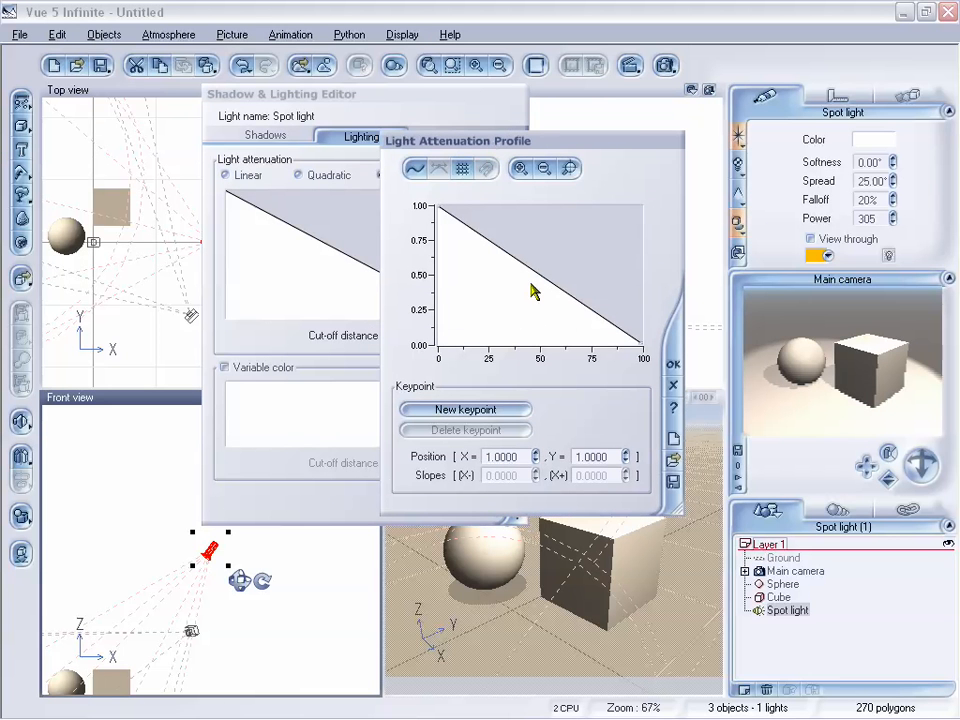
pyautogui.click(673, 385)
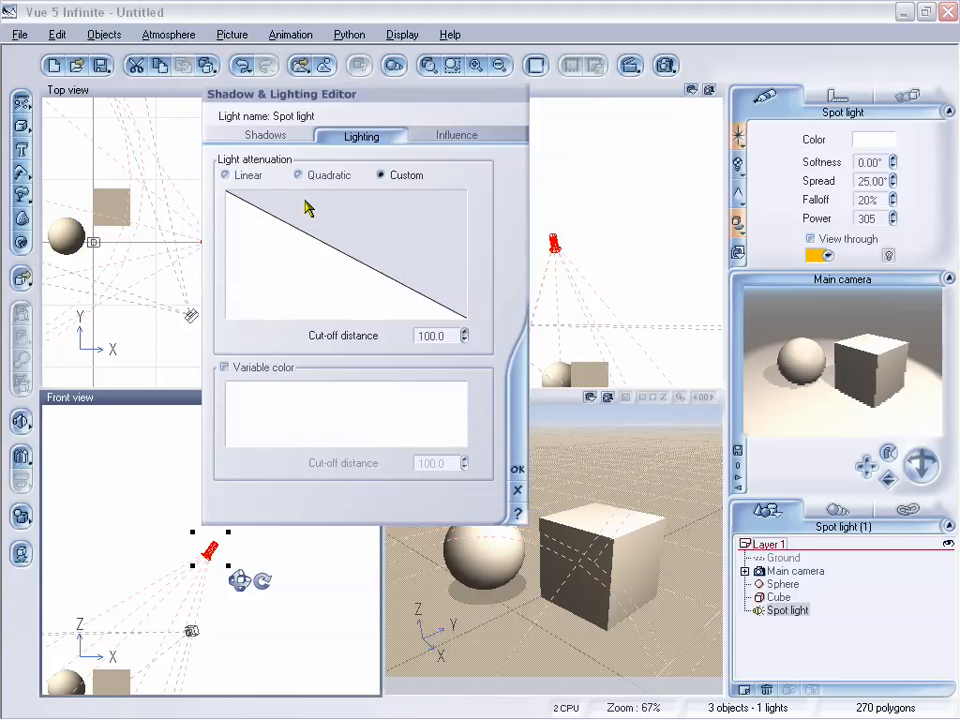
pyautogui.click(226, 175)
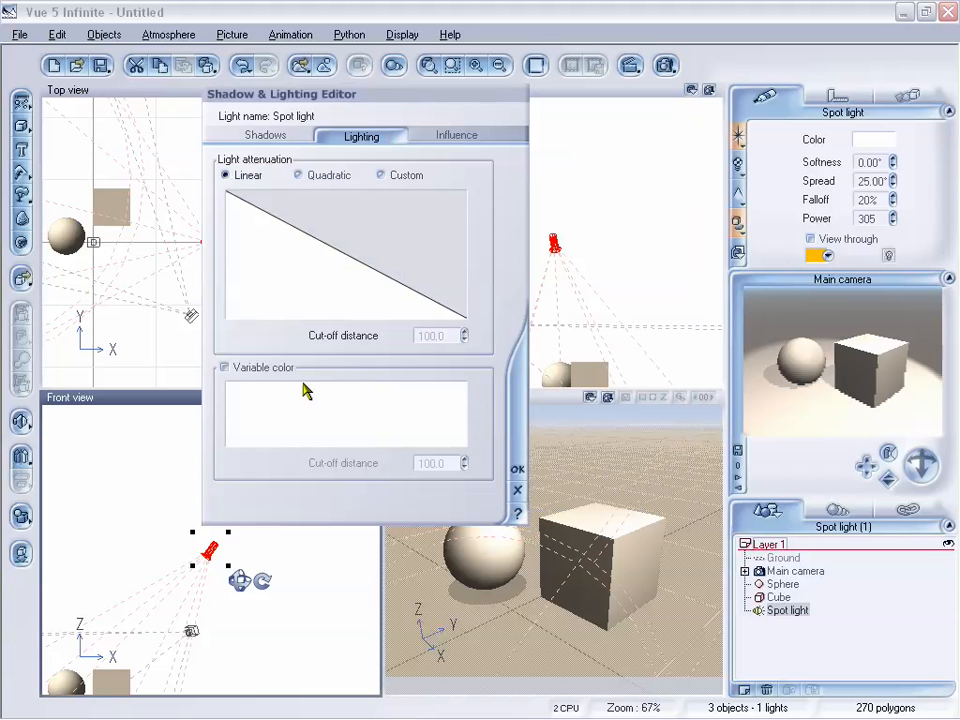
# Enable variable color for the spot light and apply the Rainbow color map from the Colorful collection.
pyautogui.click(224, 368)
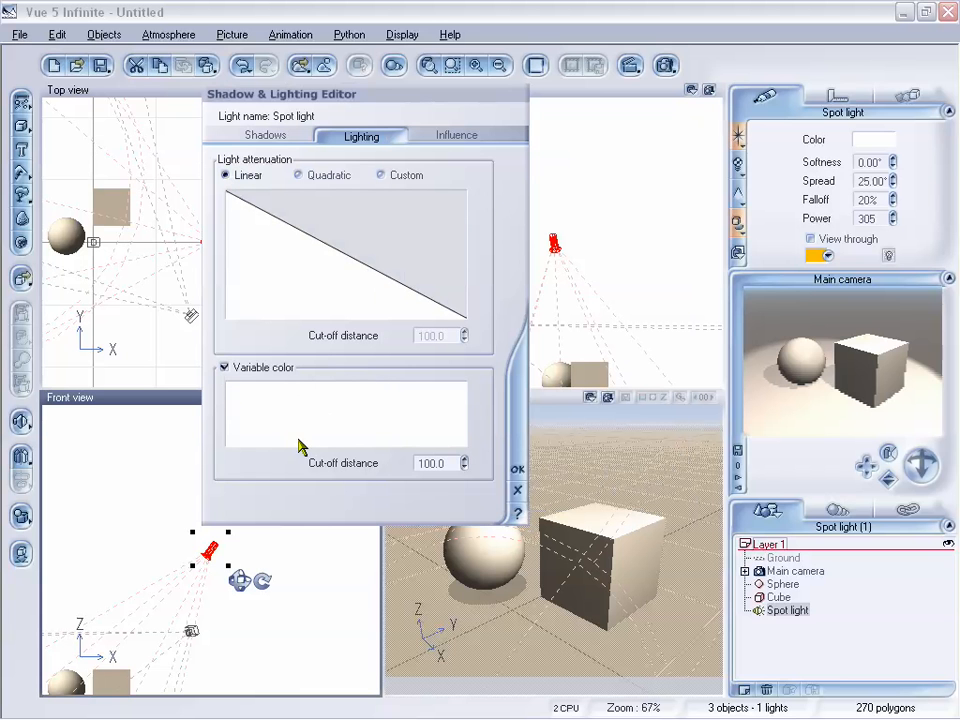
pyautogui.click(336, 425)
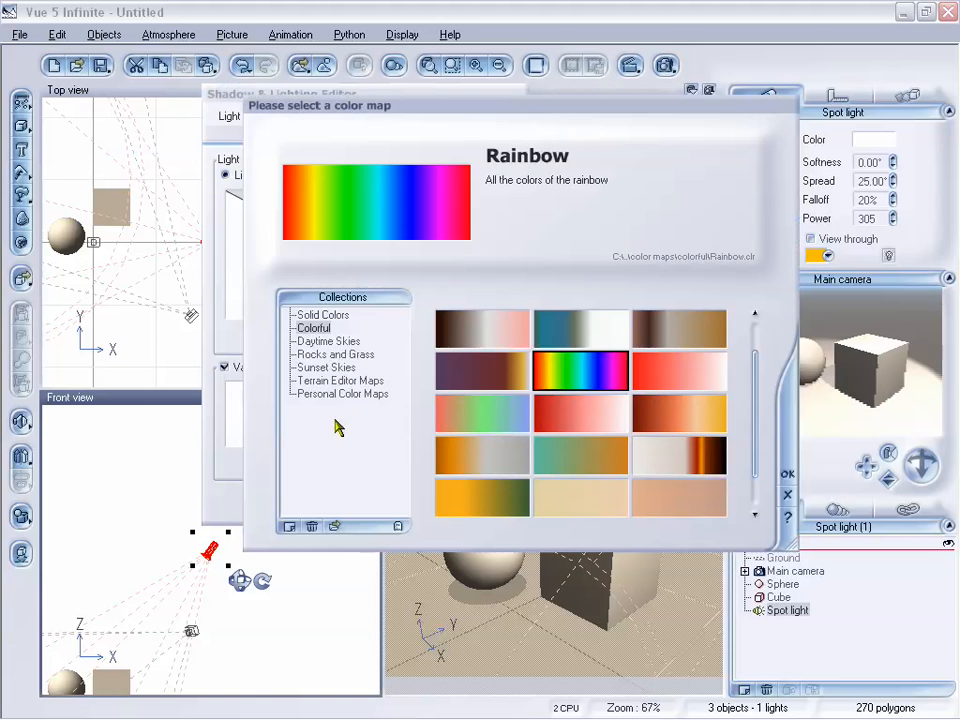
pyautogui.click(787, 474)
pyautogui.click(517, 469)
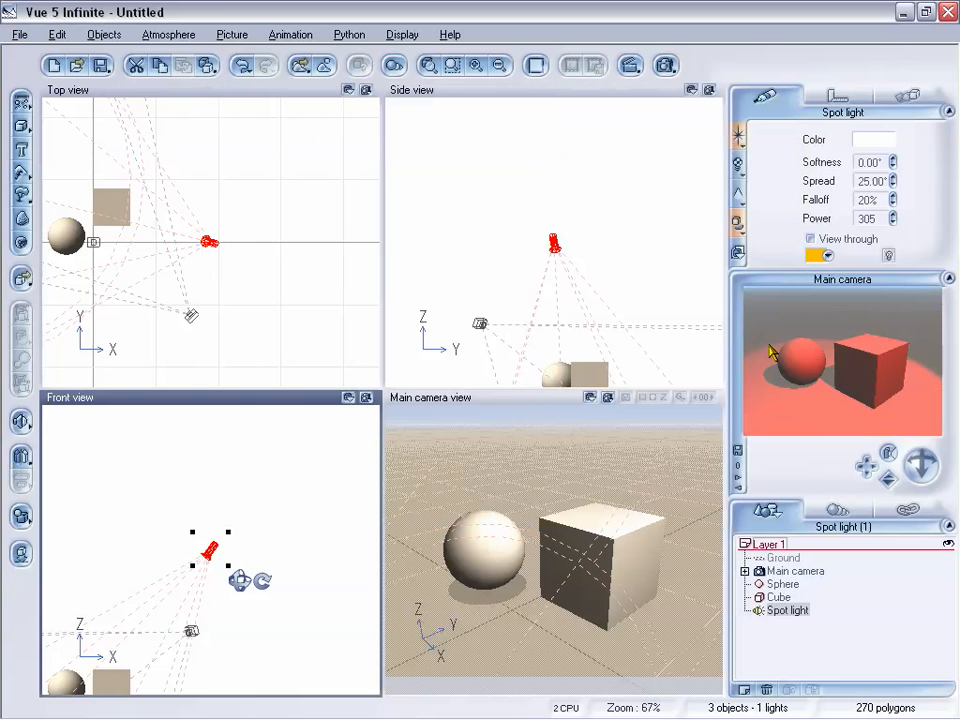
# Replace the spot light's variable color map with plain blue from the Solid Colors collection.
pyautogui.click(740, 230)
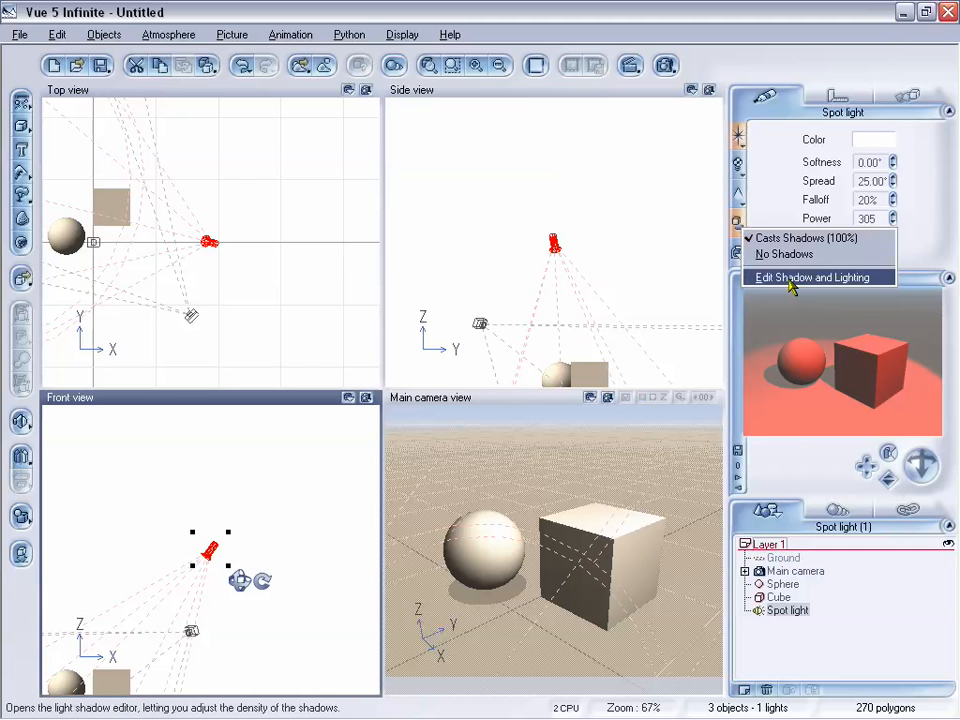
pyautogui.click(793, 280)
pyautogui.click(375, 420)
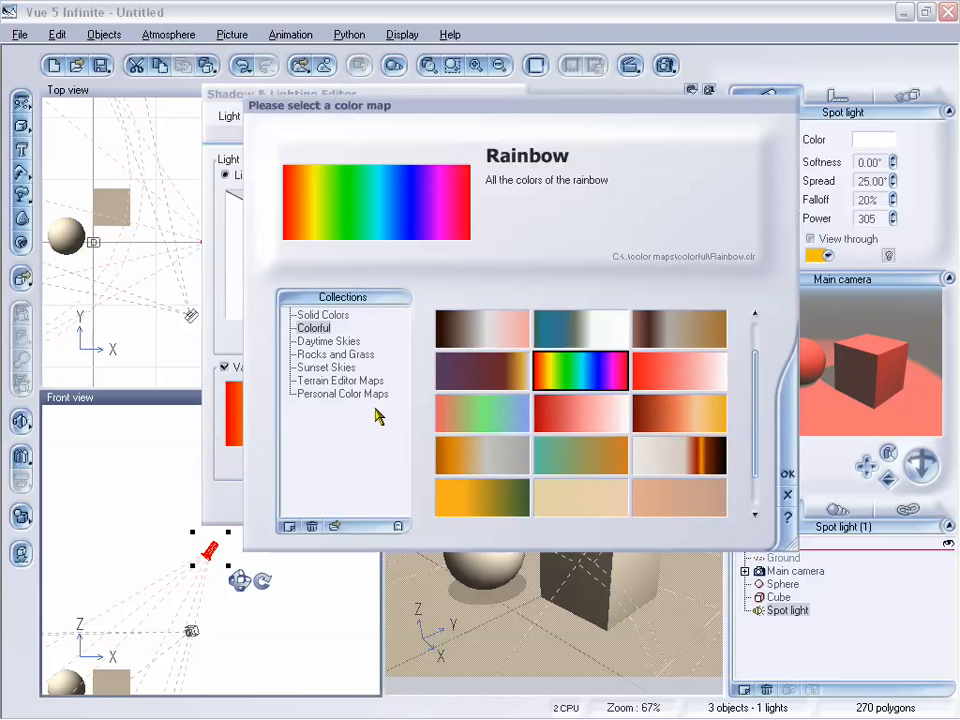
pyautogui.click(355, 316)
pyautogui.click(660, 373)
pyautogui.click(787, 473)
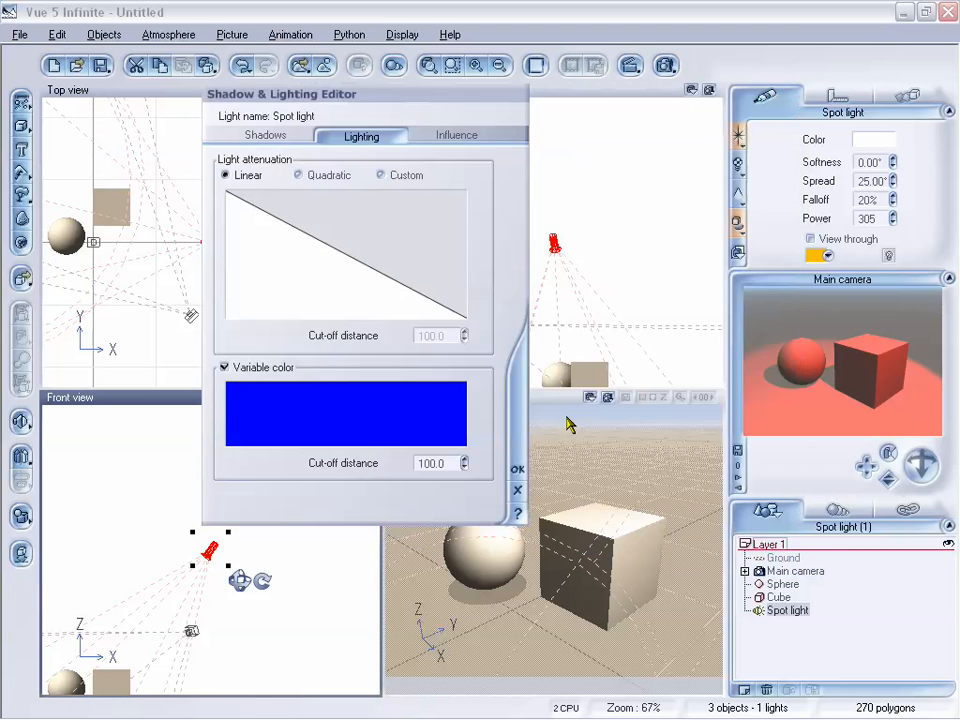
pyautogui.click(517, 469)
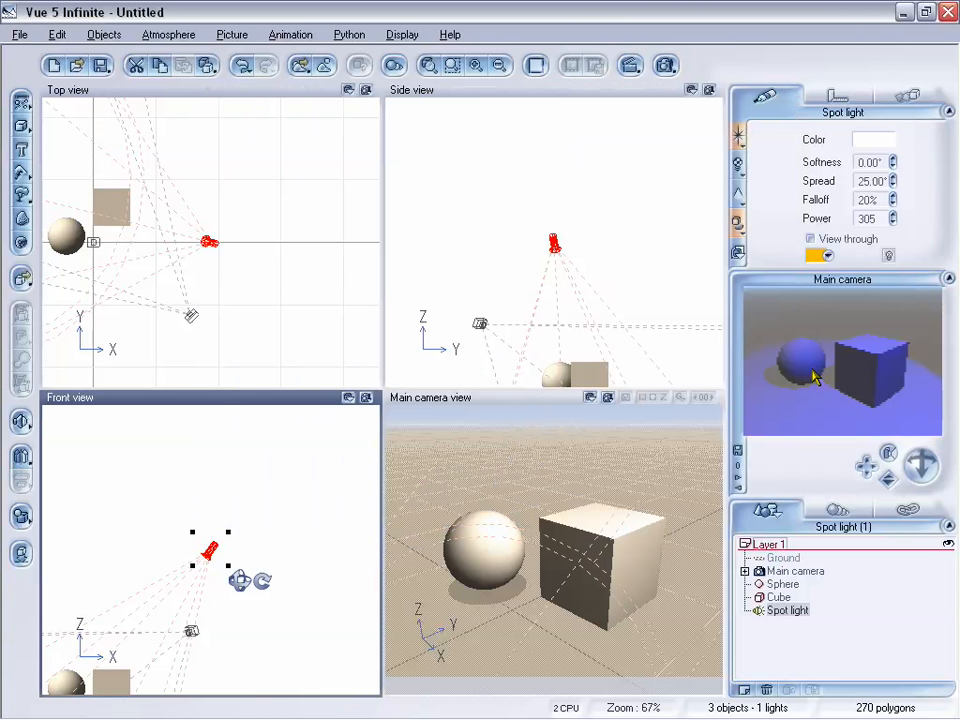
# Turn off variable color in the spot light's shadow and lighting settings.
pyautogui.click(742, 228)
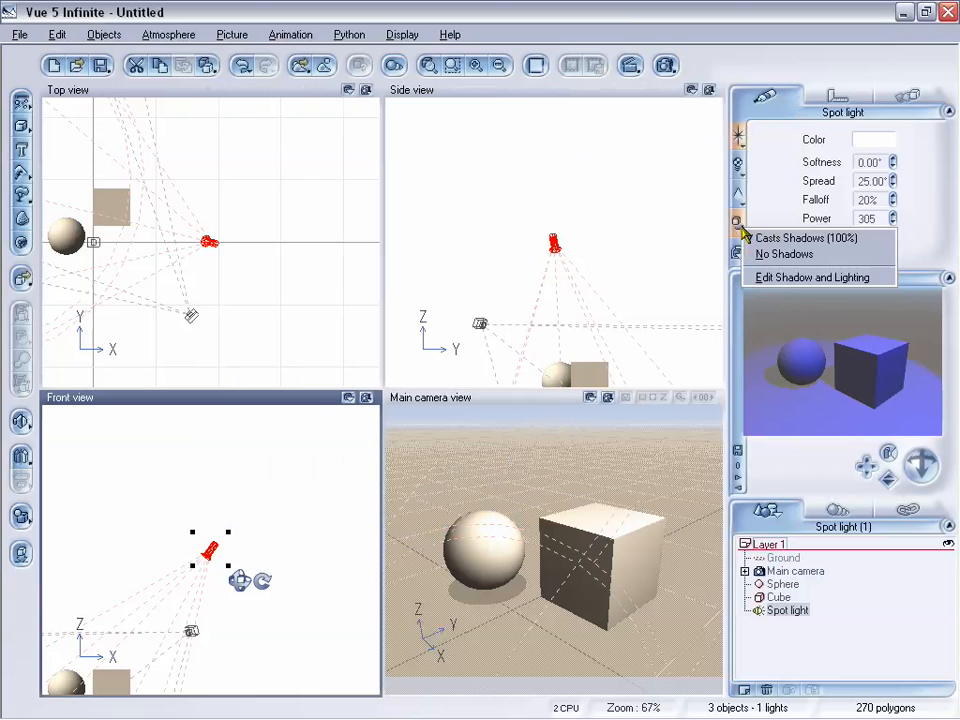
pyautogui.click(818, 284)
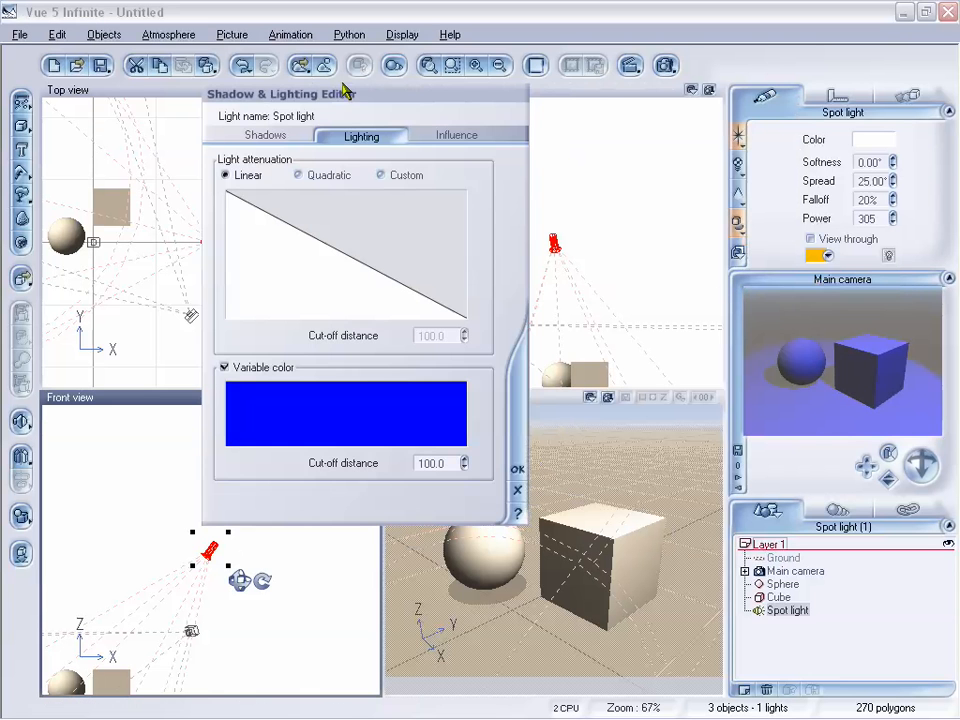
pyautogui.moveTo(351, 102); pyautogui.dragTo(449, 123)
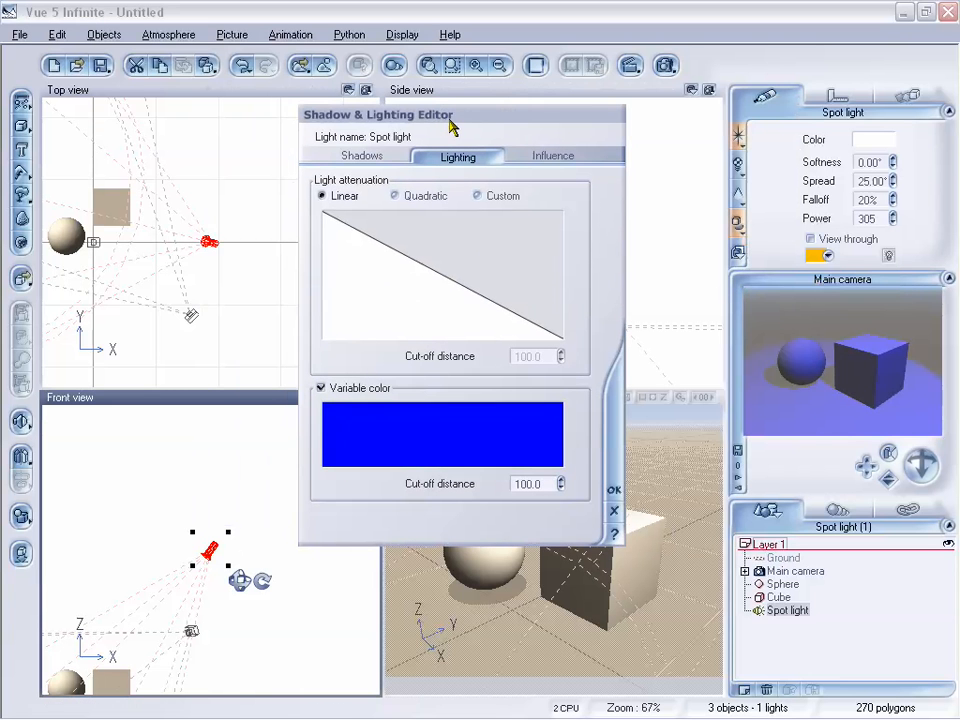
pyautogui.rightClick(458, 430)
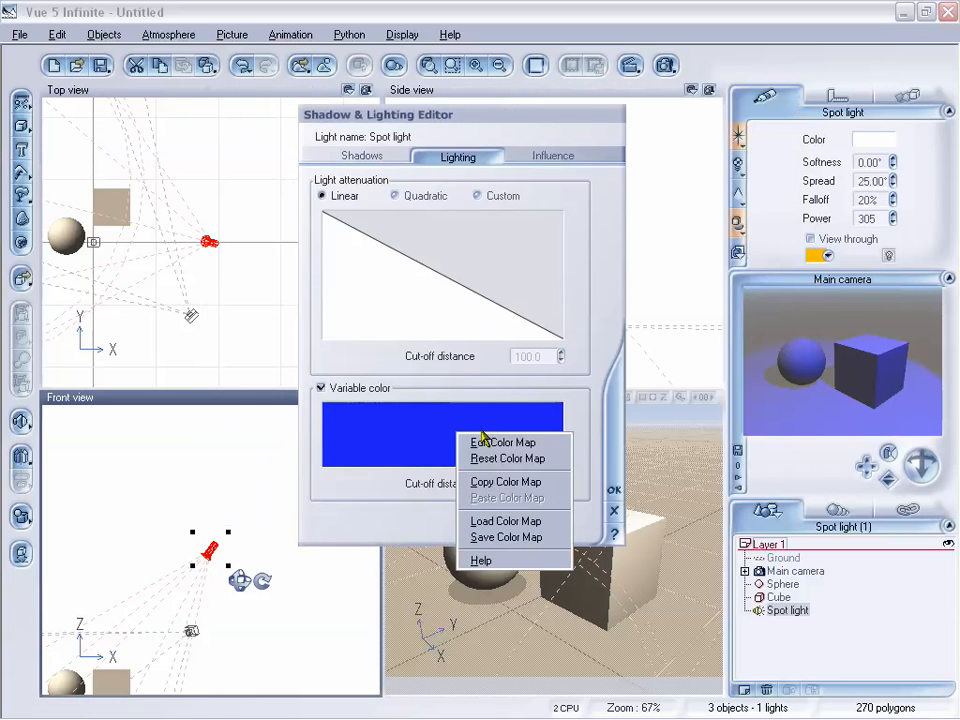
pyautogui.click(321, 388)
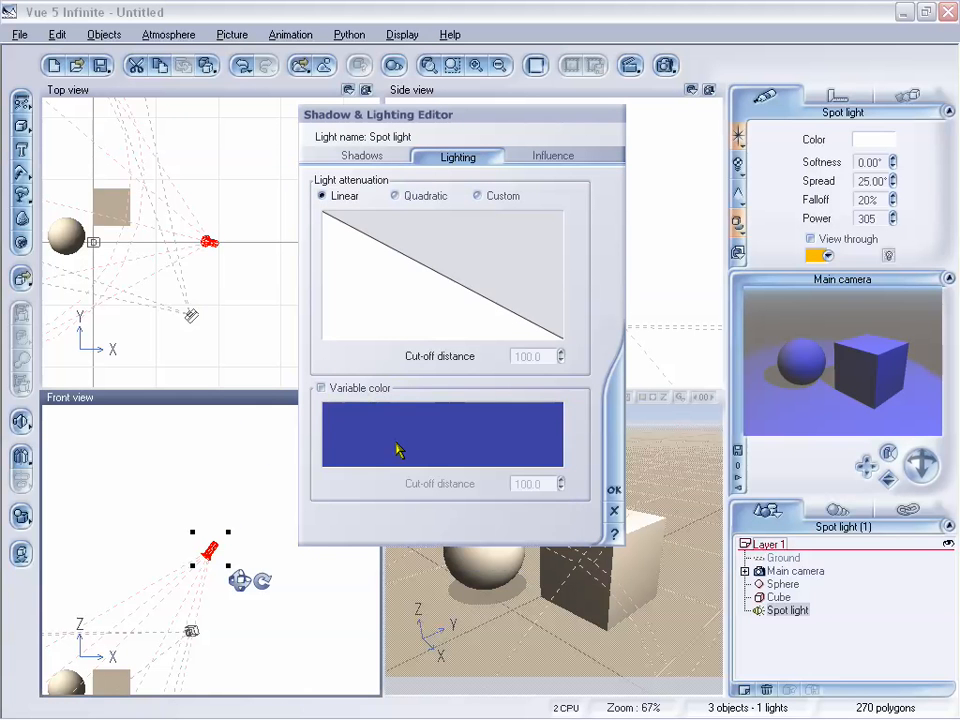
# Switch off diffuse lighting in the spot light's influence settings and apply the change.
pyautogui.click(546, 158)
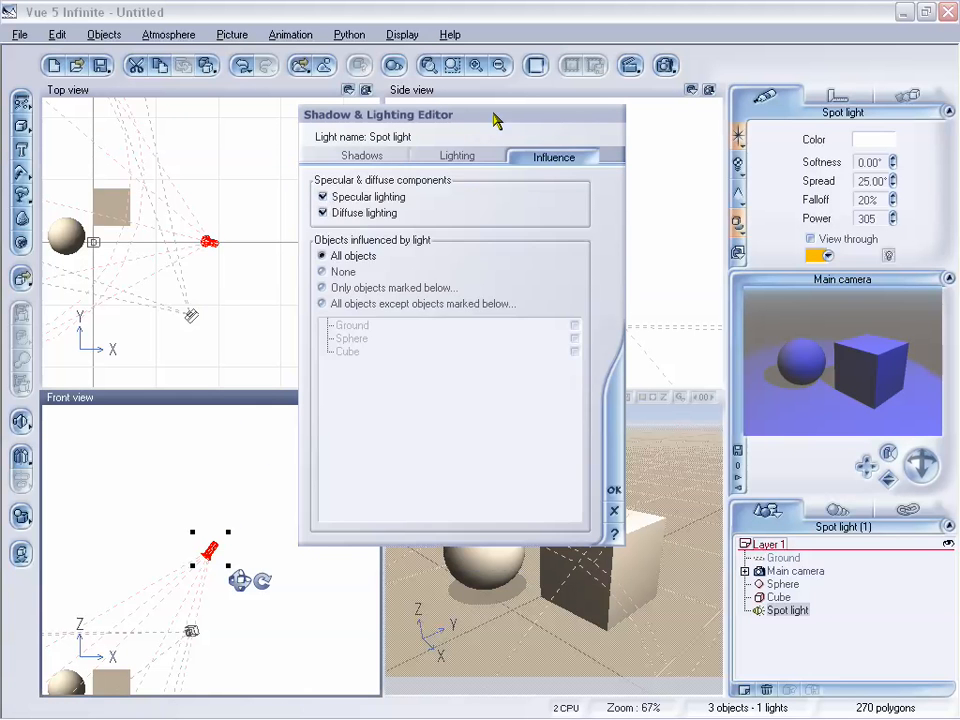
pyautogui.moveTo(493, 116); pyautogui.dragTo(312, 115)
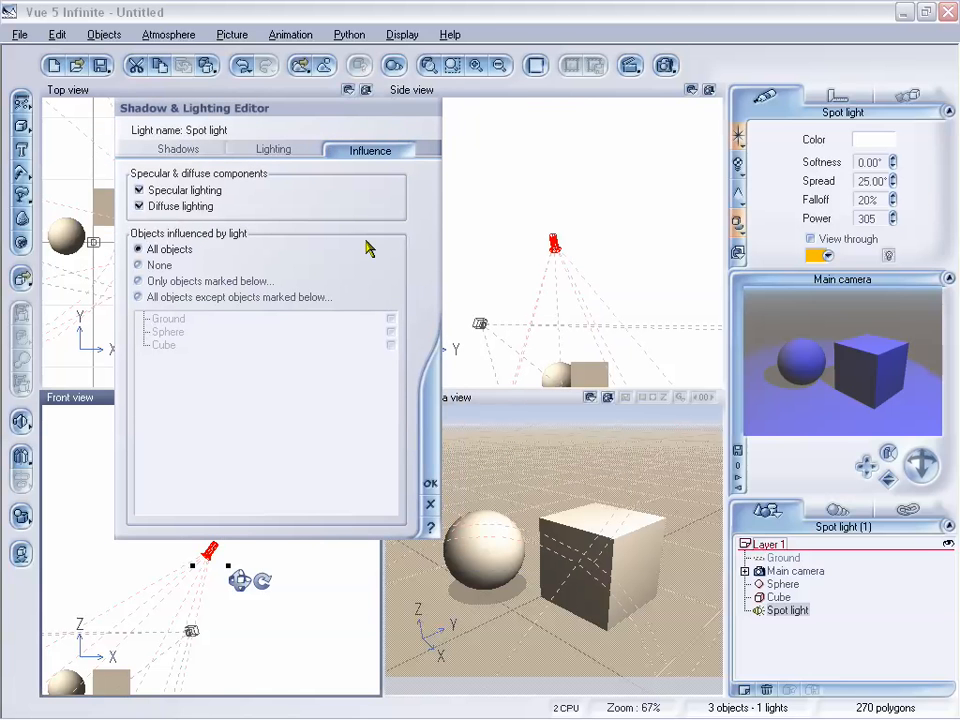
pyautogui.moveTo(261, 108); pyautogui.dragTo(285, 121)
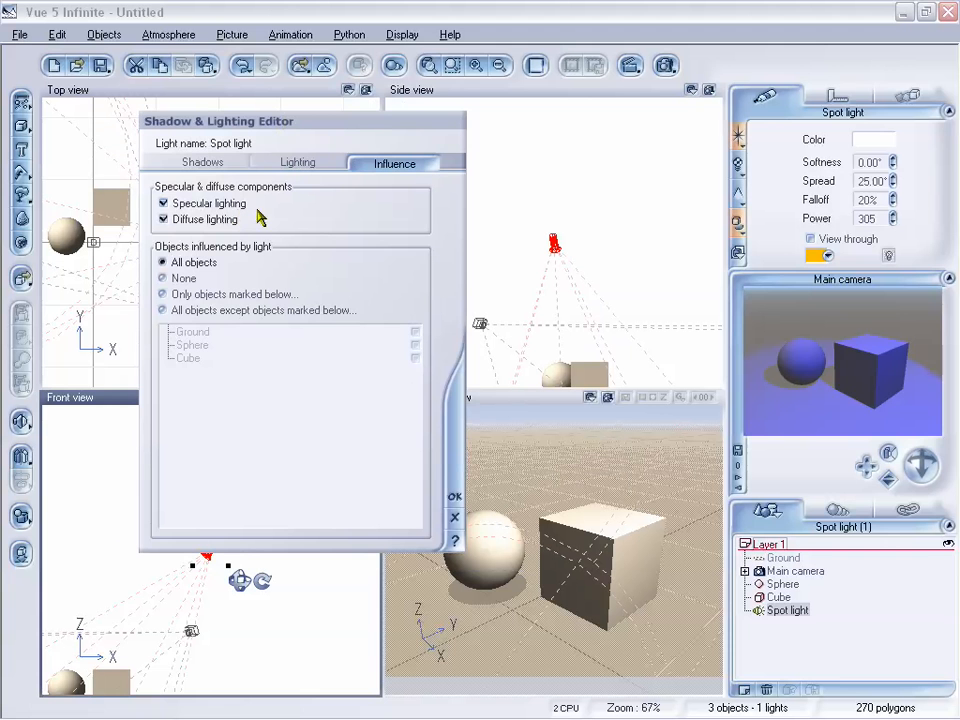
pyautogui.click(214, 218)
pyautogui.click(454, 496)
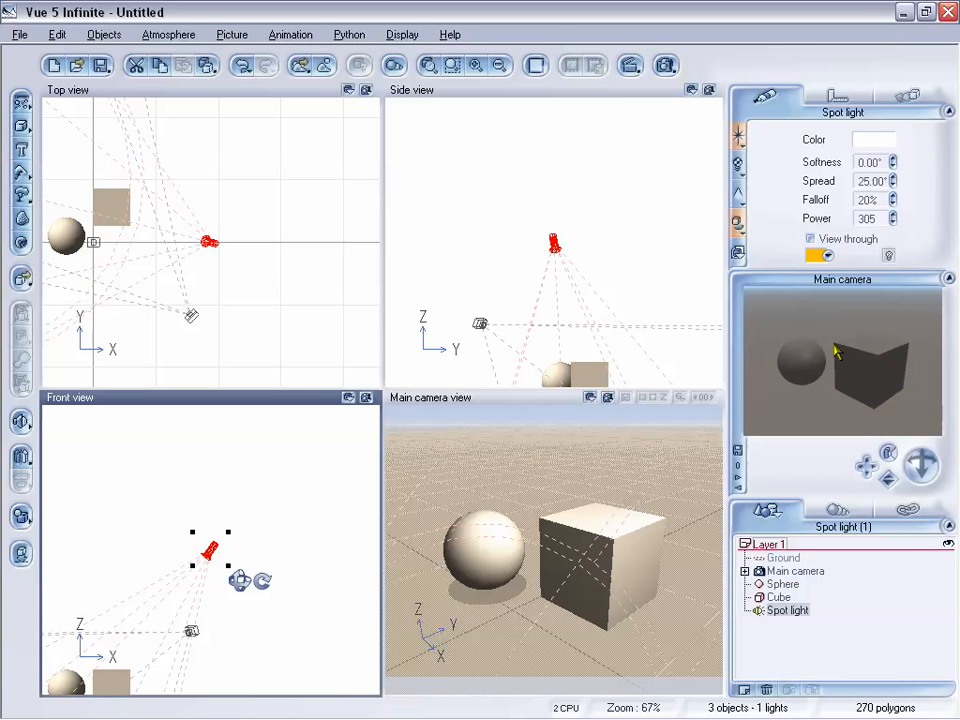
# Switch diffuse lighting back on and specular lighting off in the spot light's influence settings, and apply.
pyautogui.click(737, 229)
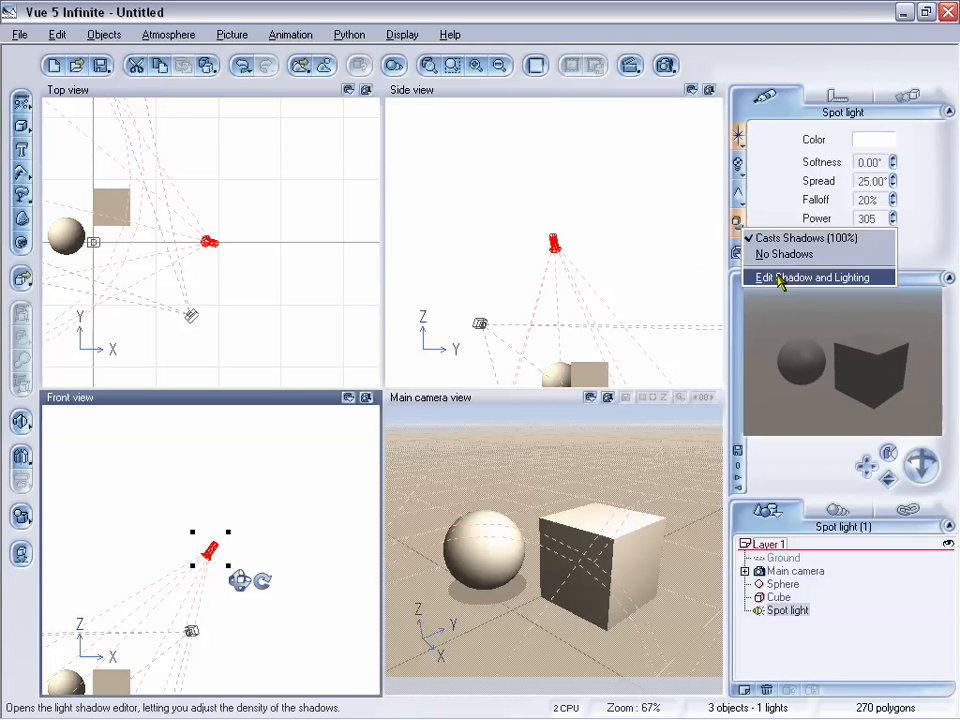
pyautogui.click(779, 278)
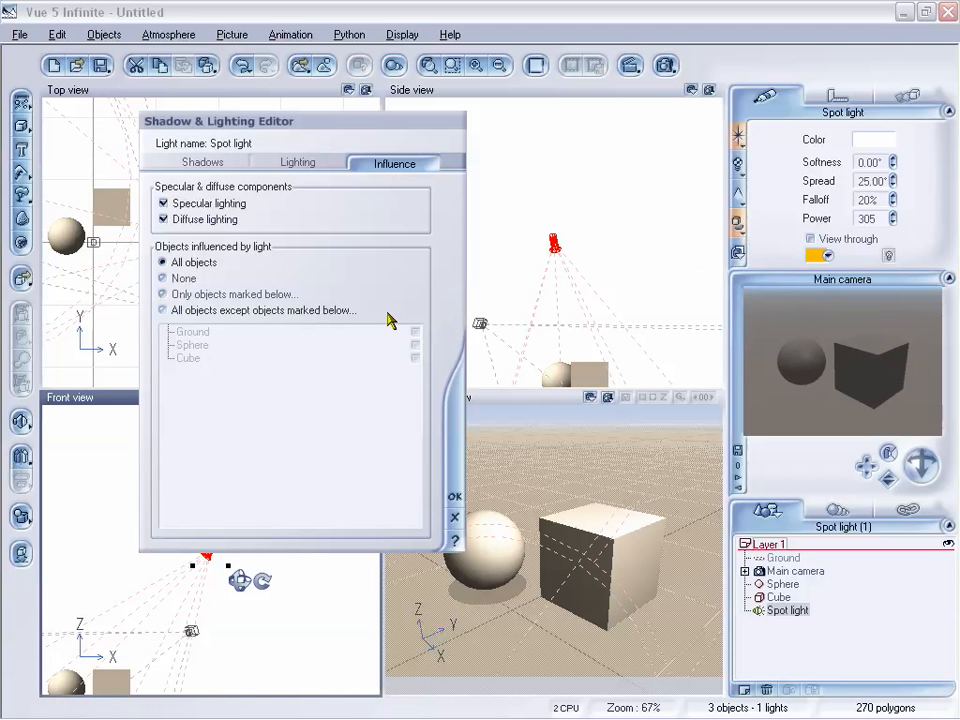
pyautogui.click(163, 203)
pyautogui.click(455, 495)
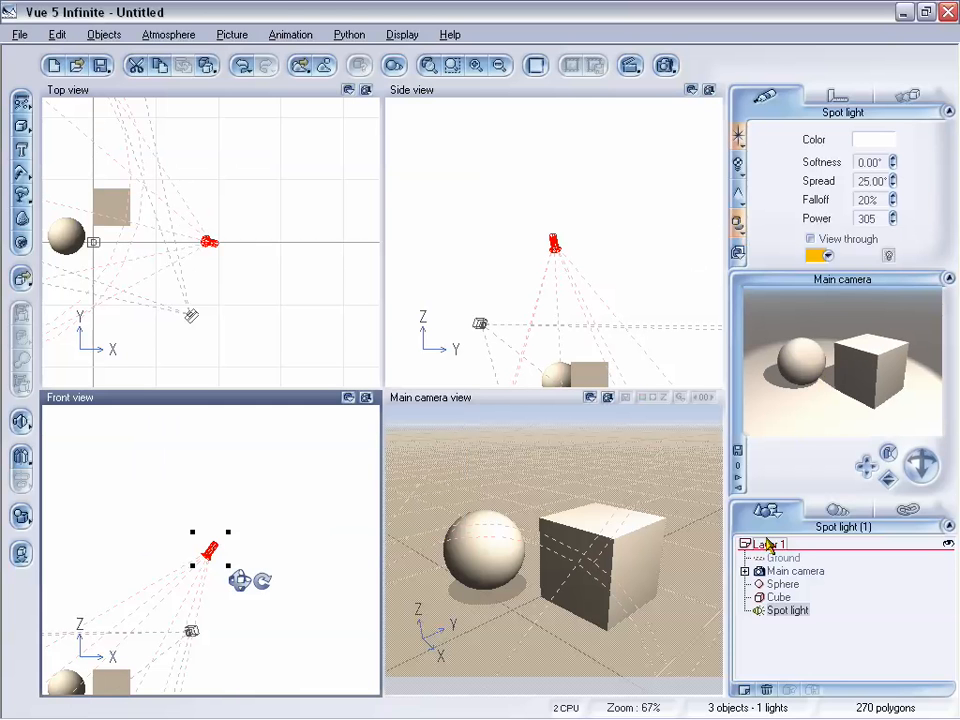
# Set the sphere material's highlight global intensity to 100% and its highlight global size to 45%.
pyautogui.click(783, 584)
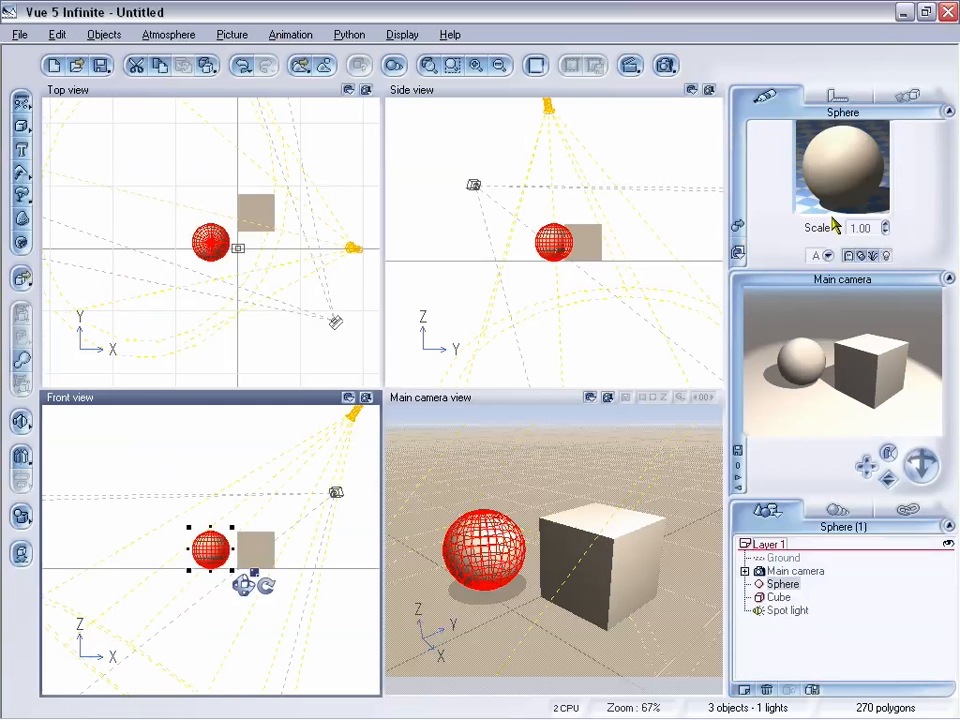
pyautogui.rightClick(832, 155)
pyautogui.click(856, 165)
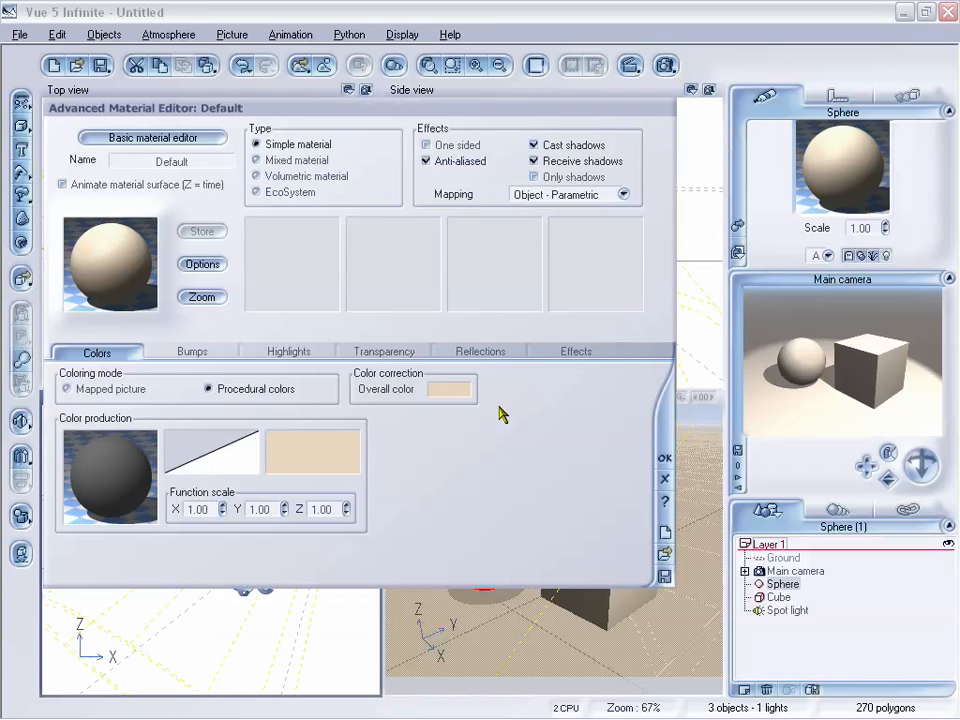
pyautogui.click(556, 353)
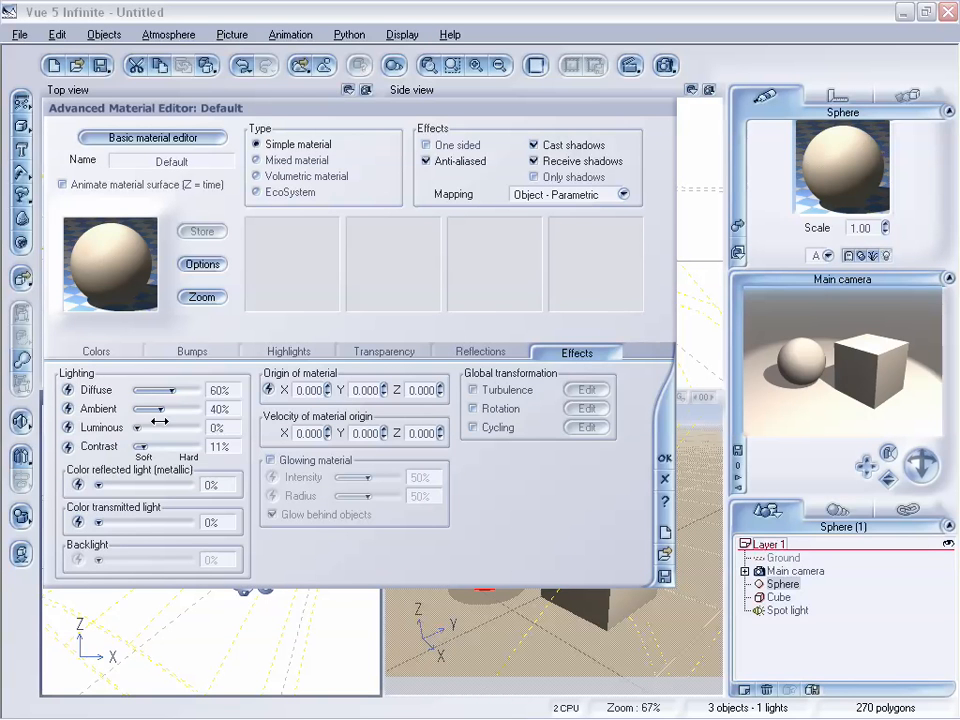
pyautogui.click(300, 352)
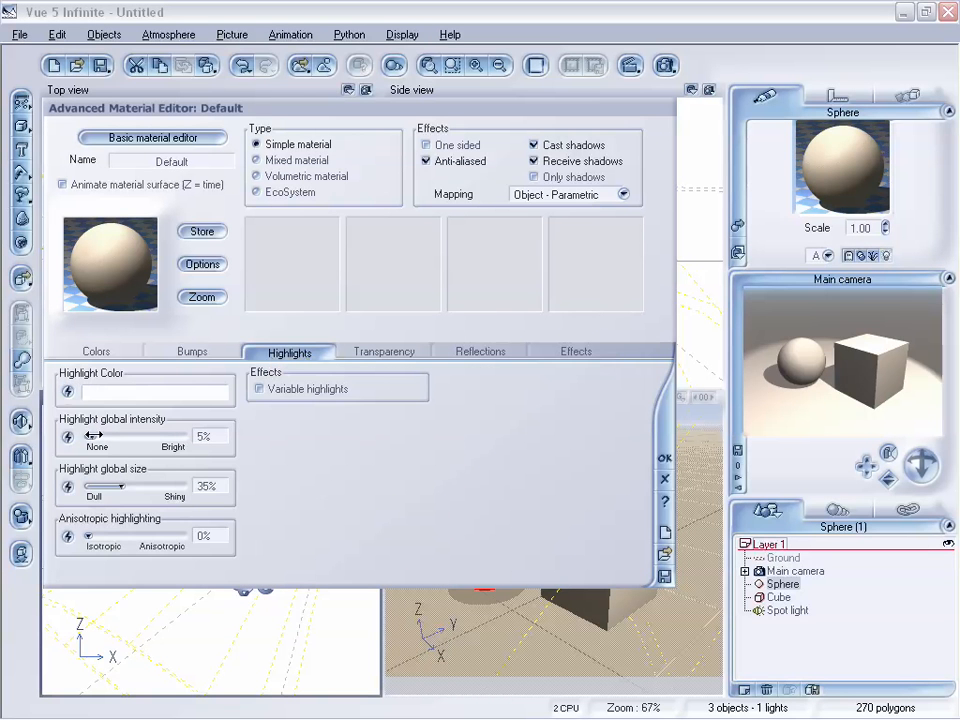
pyautogui.moveTo(91, 427); pyautogui.dragTo(236, 435)
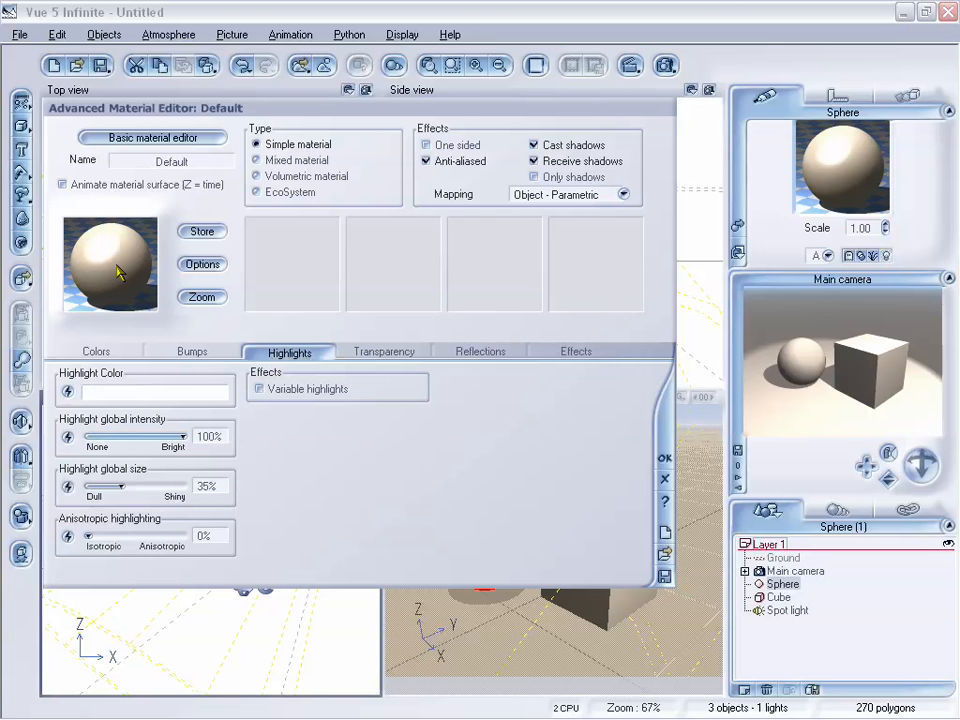
pyautogui.moveTo(118, 487)
pyautogui.mouseDown()
pyautogui.moveTo(188, 486)
pyautogui.moveTo(112, 485)
pyautogui.mouseUp()
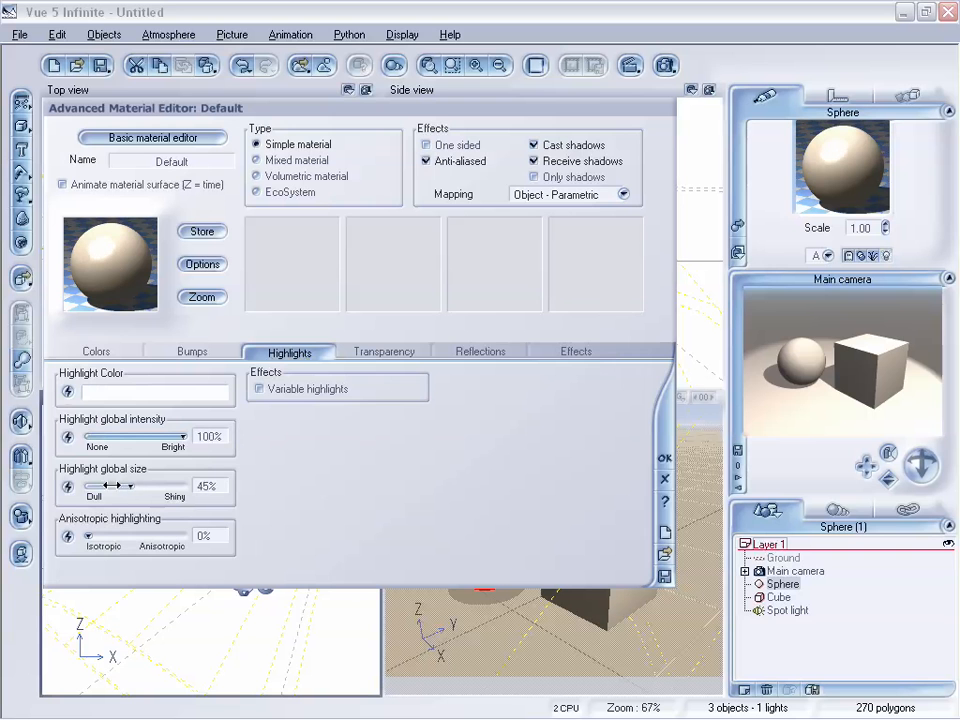
pyautogui.click(664, 457)
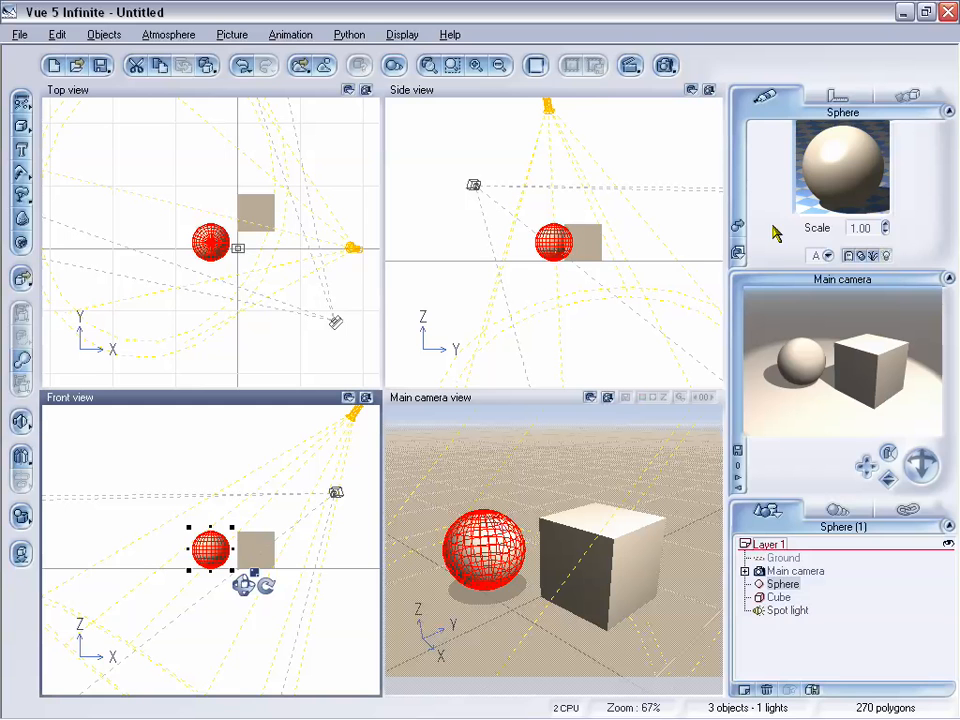
# Switch specular lighting back on in the spot light's influence settings and apply the change.
pyautogui.click(788, 611)
pyautogui.click(739, 224)
pyautogui.click(812, 277)
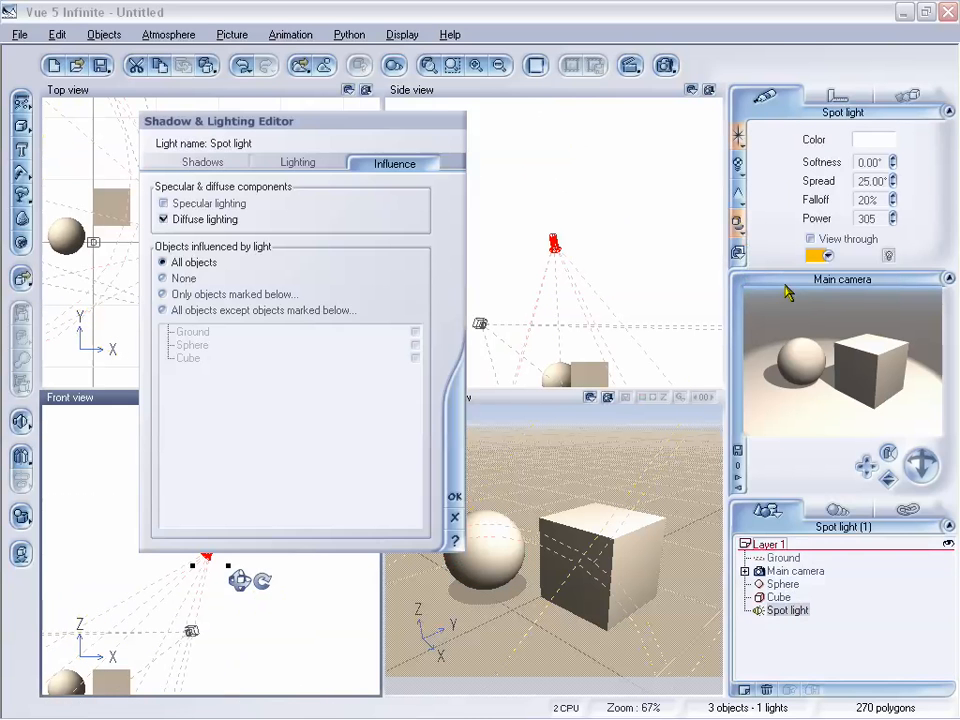
pyautogui.moveTo(332, 123); pyautogui.dragTo(368, 112)
pyautogui.click(200, 190)
pyautogui.click(200, 190)
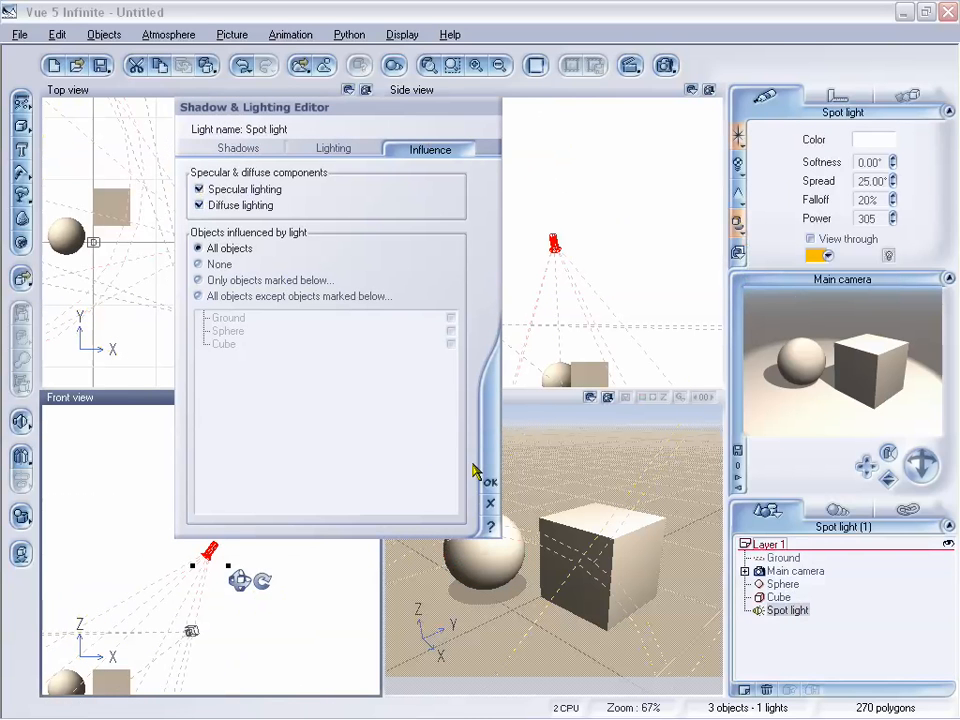
pyautogui.click(490, 482)
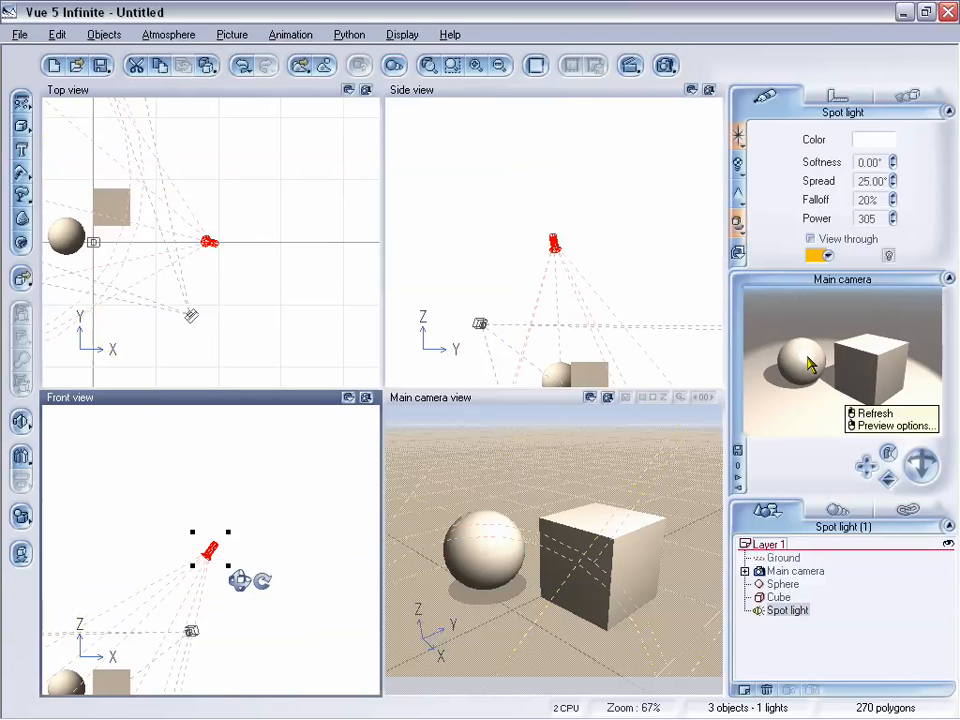
# Set the objects influenced by the spot light to None and apply the change.
pyautogui.click(737, 224)
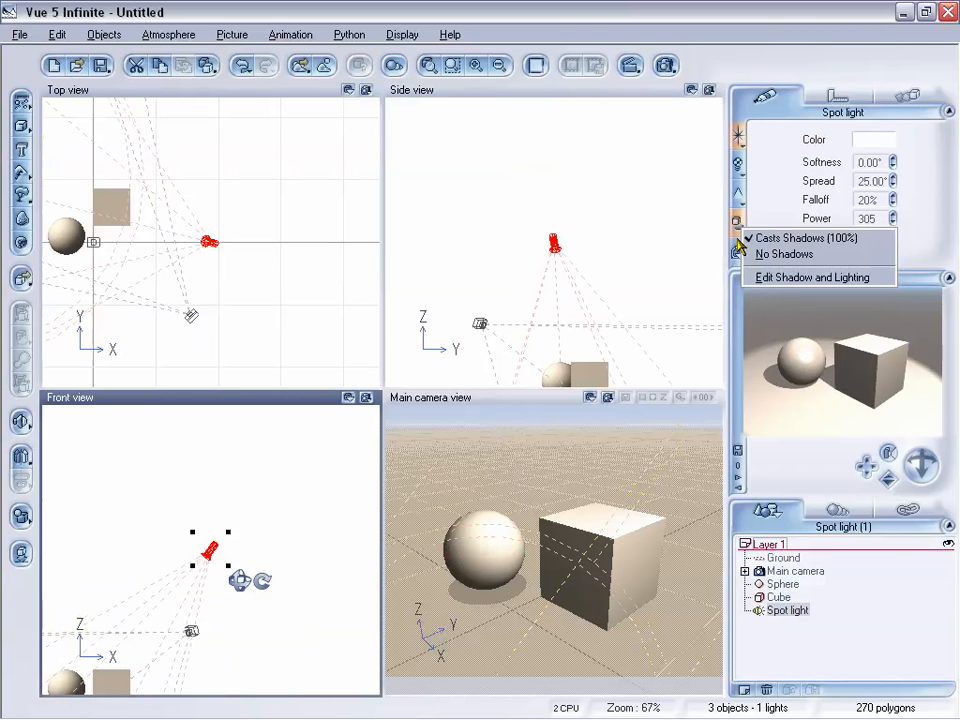
pyautogui.click(777, 279)
pyautogui.moveTo(327, 106); pyautogui.dragTo(450, 134)
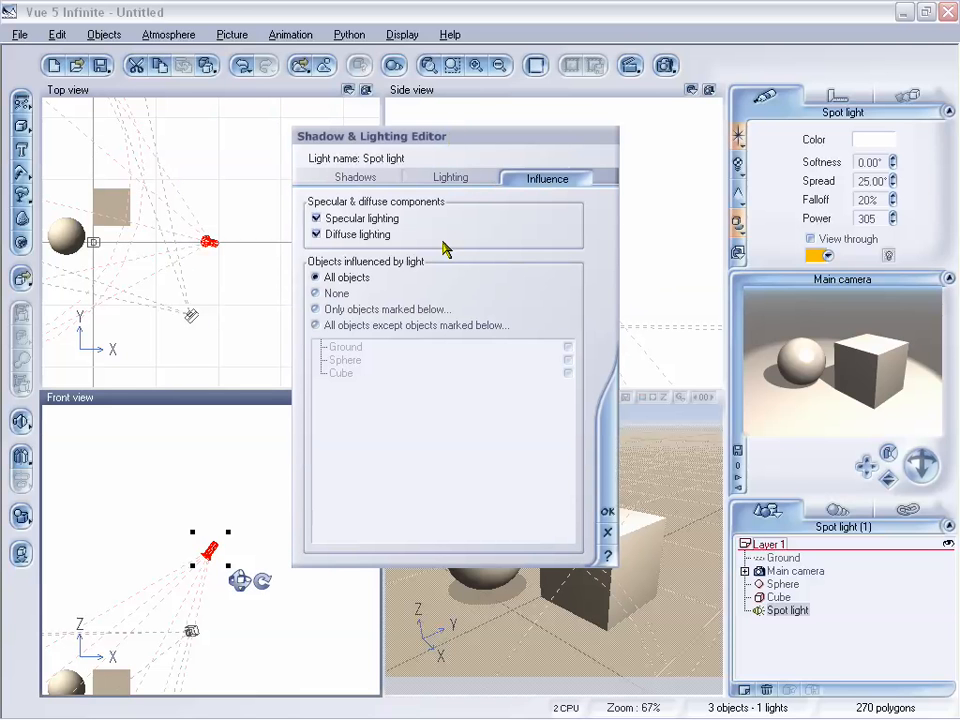
pyautogui.click(318, 294)
pyautogui.click(607, 511)
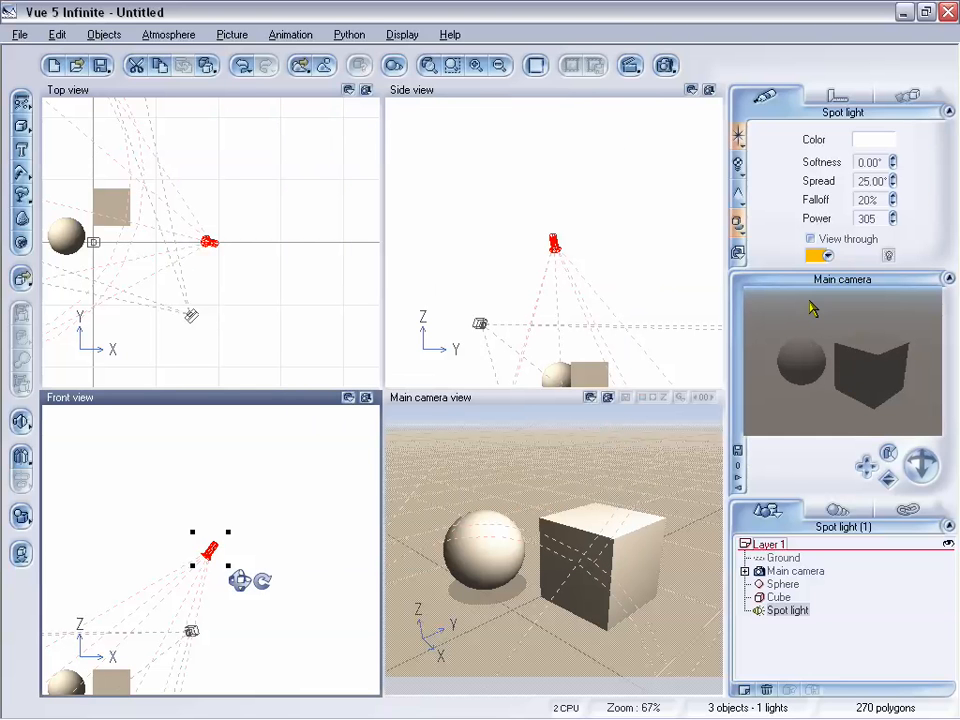
# Limit the spot light's influence to only marked objects, marking Ground and Cube but not Sphere, and apply.
pyautogui.click(737, 222)
pyautogui.click(789, 274)
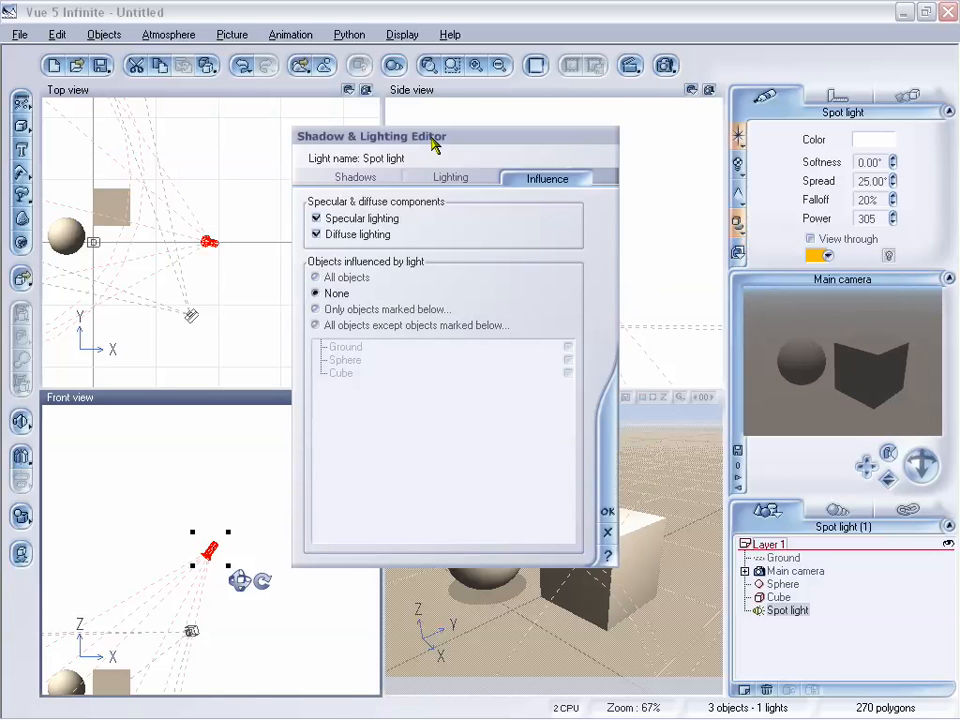
pyautogui.moveTo(430, 140); pyautogui.dragTo(375, 114)
pyautogui.click(248, 288)
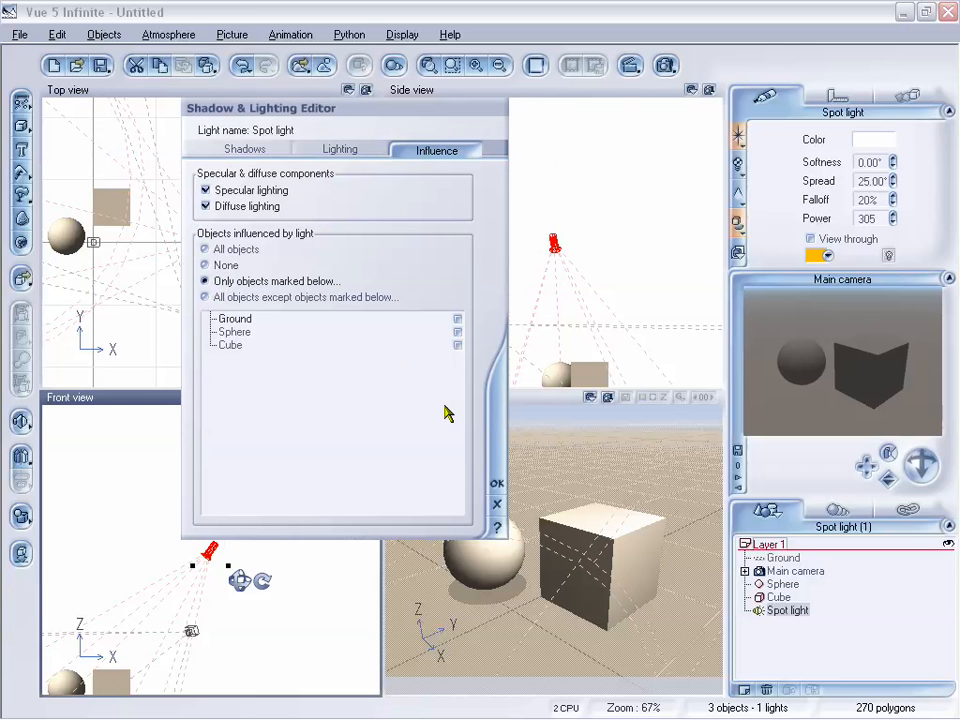
pyautogui.click(458, 345)
pyautogui.click(458, 332)
pyautogui.click(458, 319)
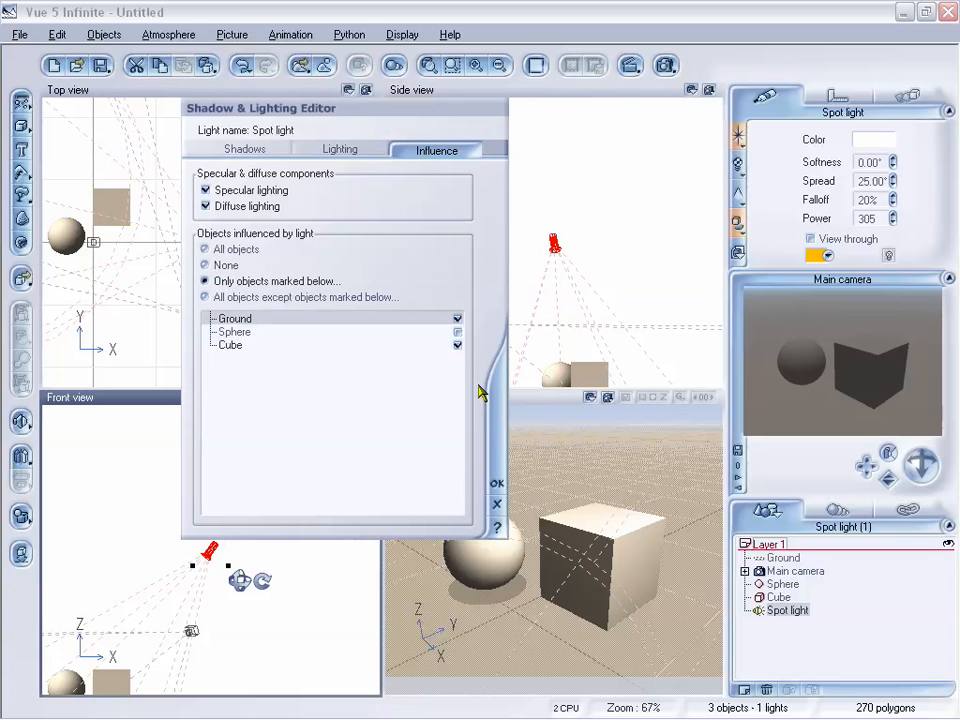
pyautogui.click(497, 483)
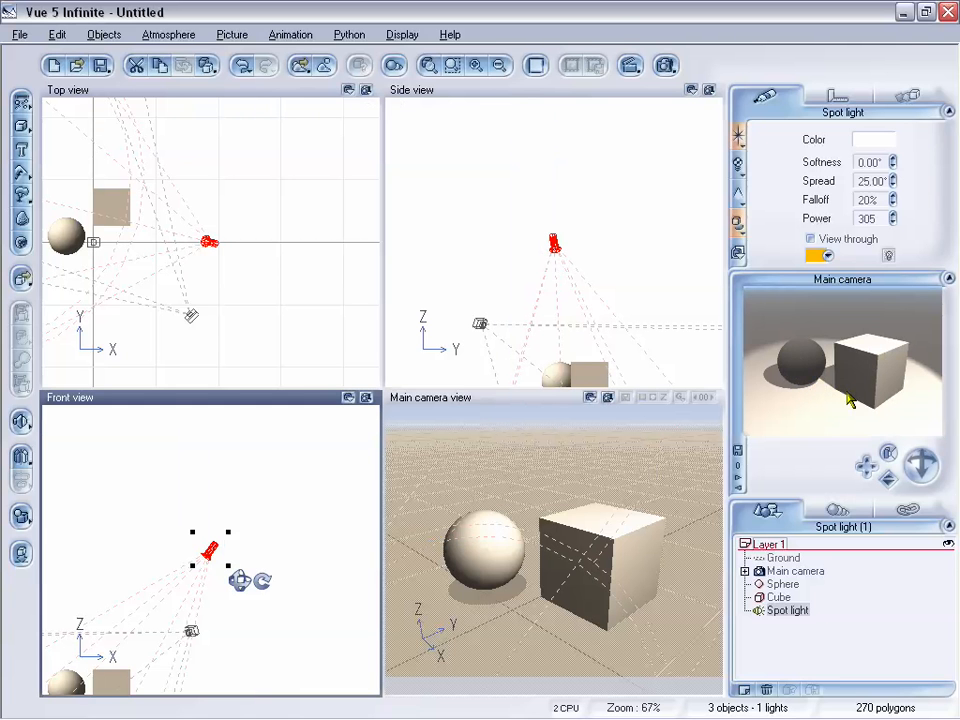
# Switch the spot light's influence to all objects except the marked Ground and Cube, and apply.
pyautogui.click(737, 228)
pyautogui.click(790, 274)
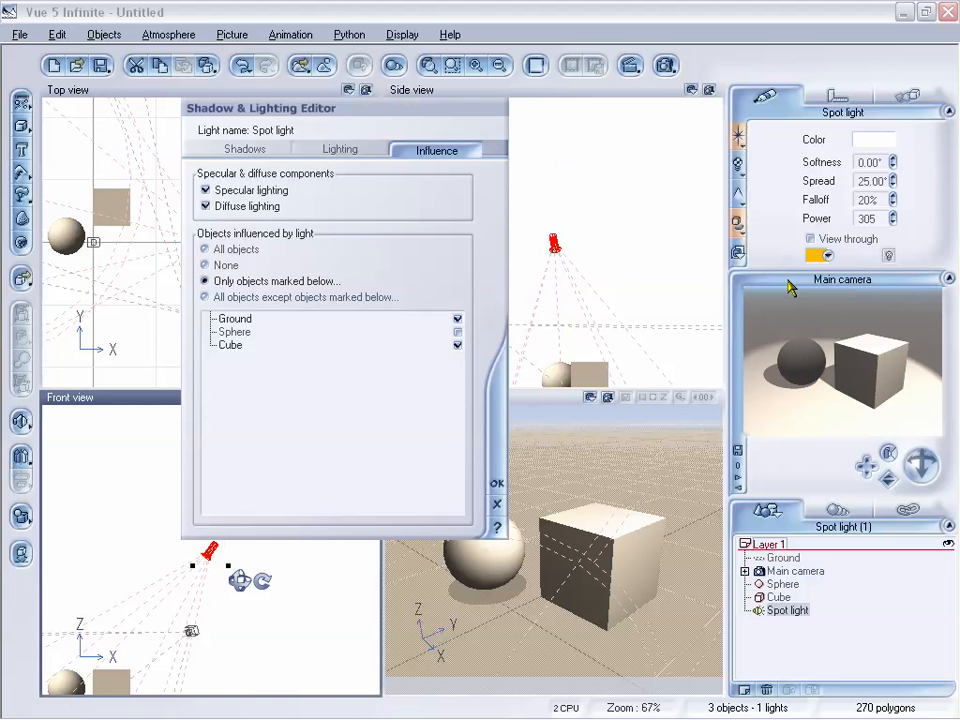
pyautogui.moveTo(309, 109); pyautogui.dragTo(427, 135)
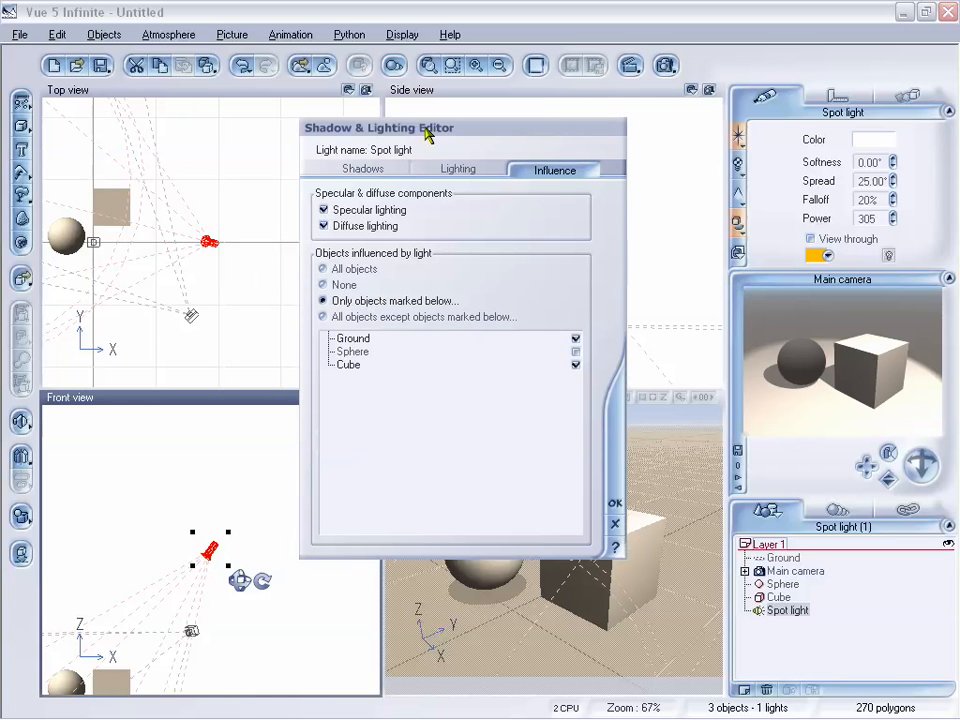
pyautogui.click(322, 317)
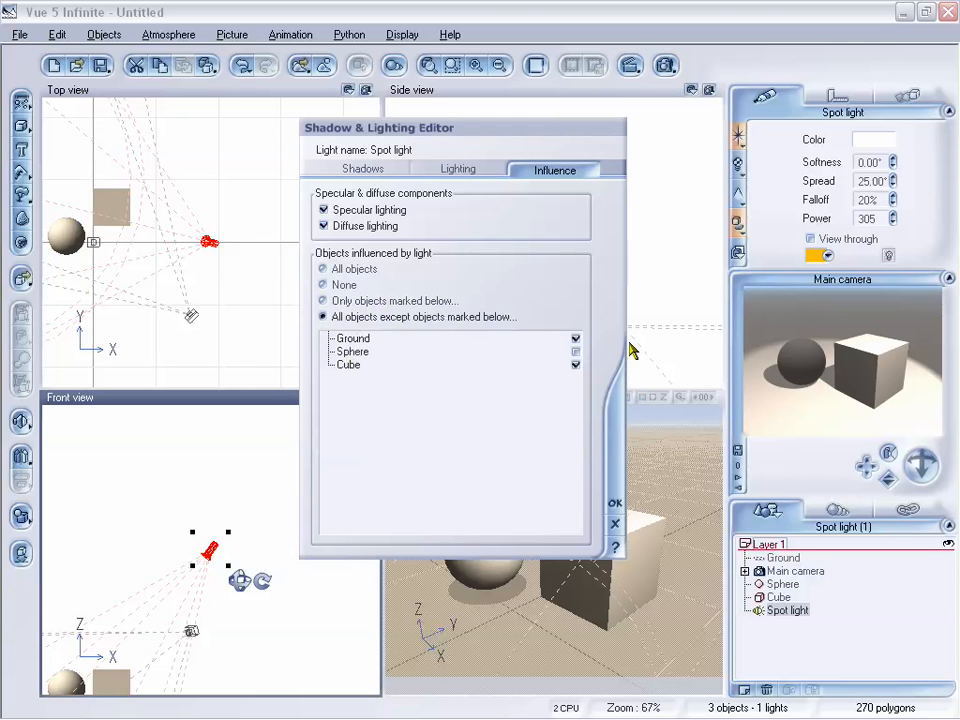
pyautogui.click(615, 503)
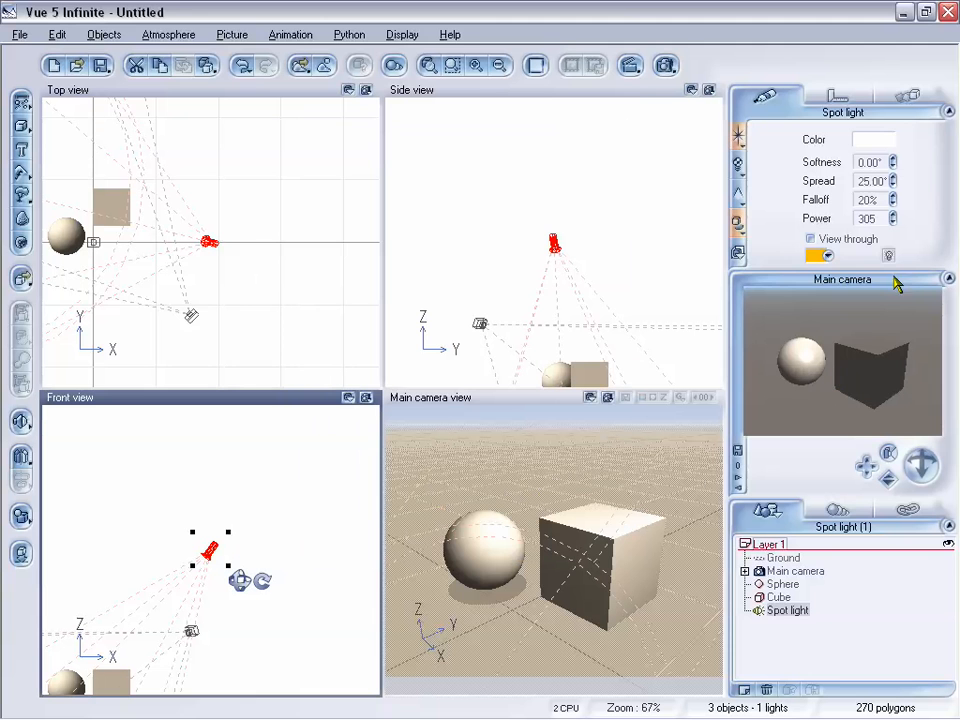
# Set the spot light to influence all objects again.
pyautogui.click(822, 255)
pyautogui.click(755, 276)
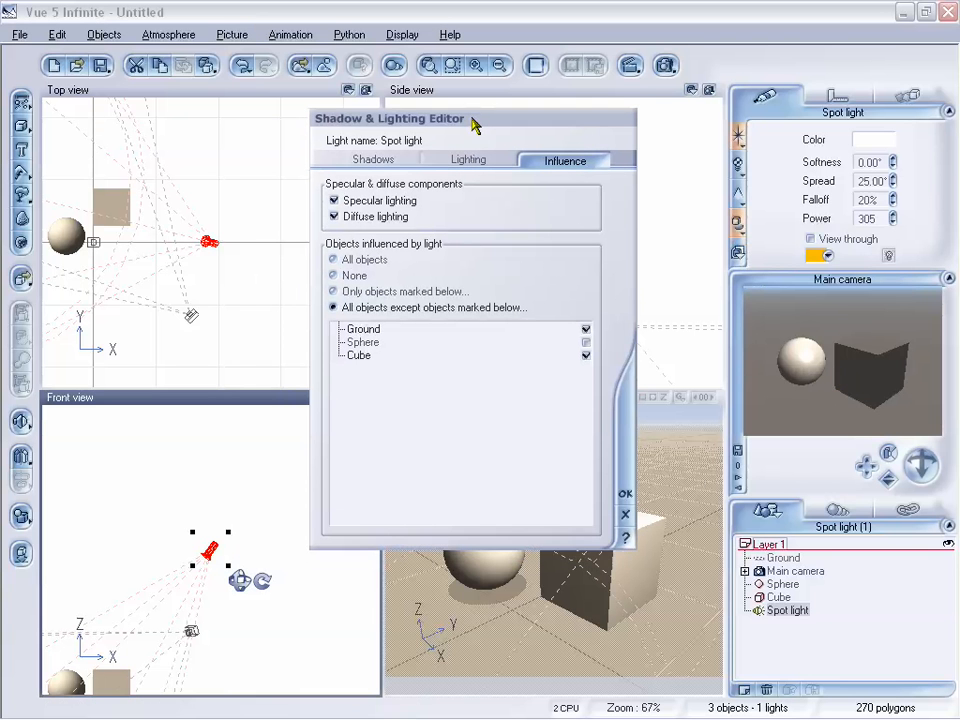
pyautogui.moveTo(472, 118); pyautogui.dragTo(472, 117)
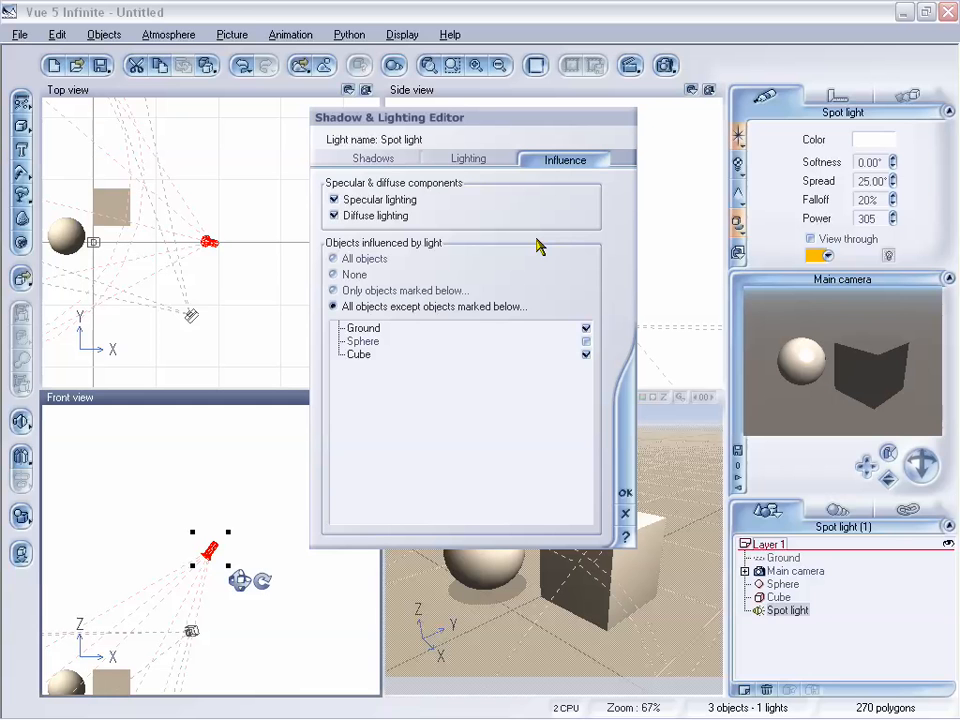
pyautogui.click(350, 258)
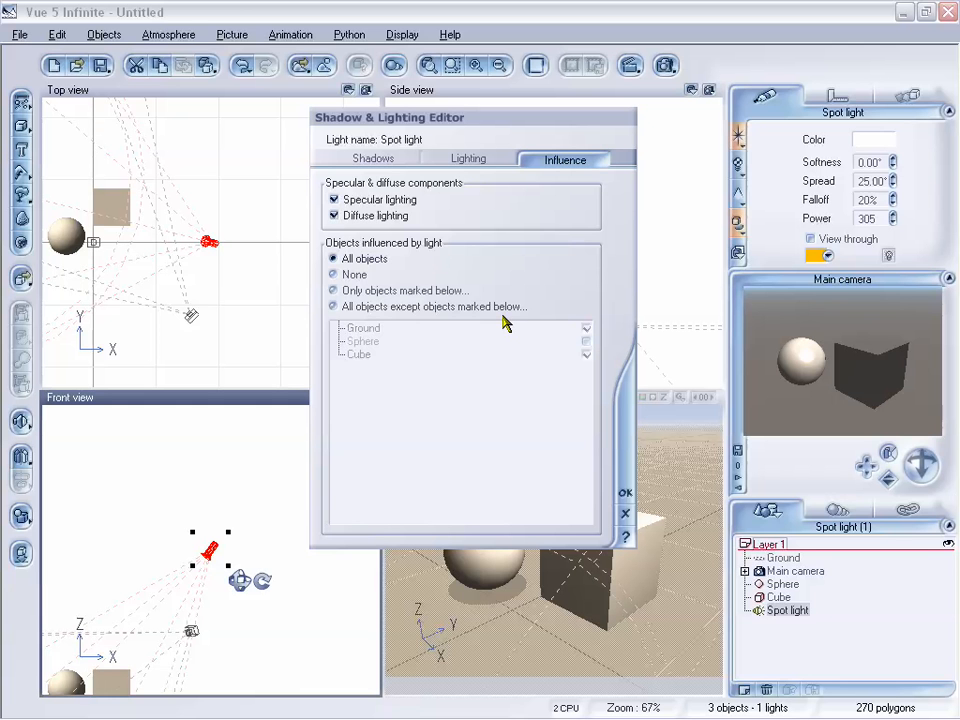
# Change the spot light's light attenuation type to Custom in its lighting settings.
pyautogui.click(420, 161)
pyautogui.click(378, 160)
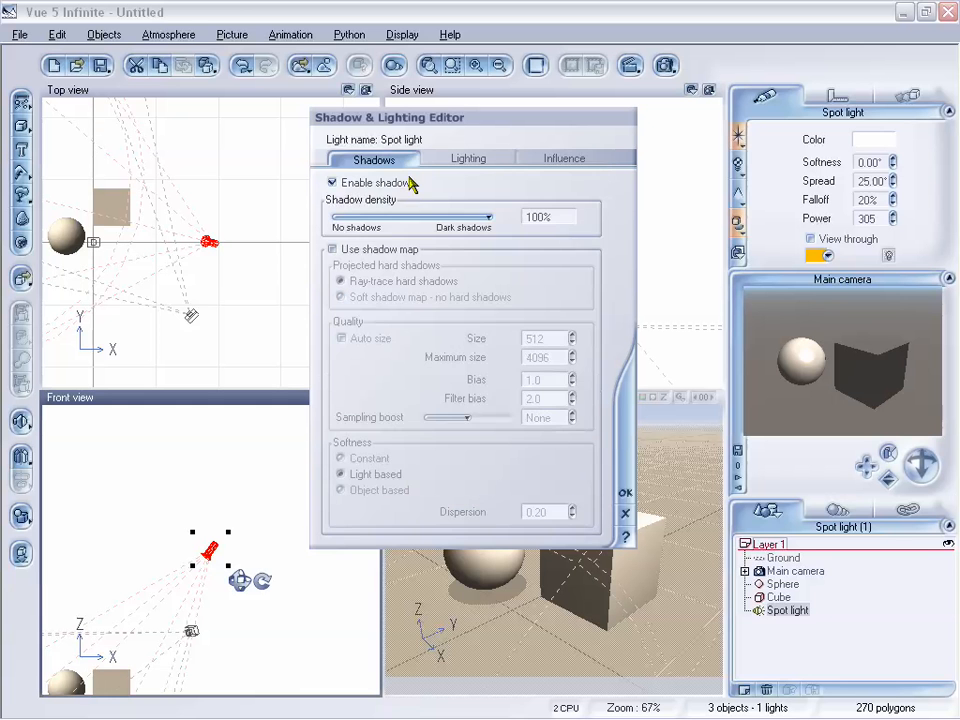
pyautogui.click(460, 160)
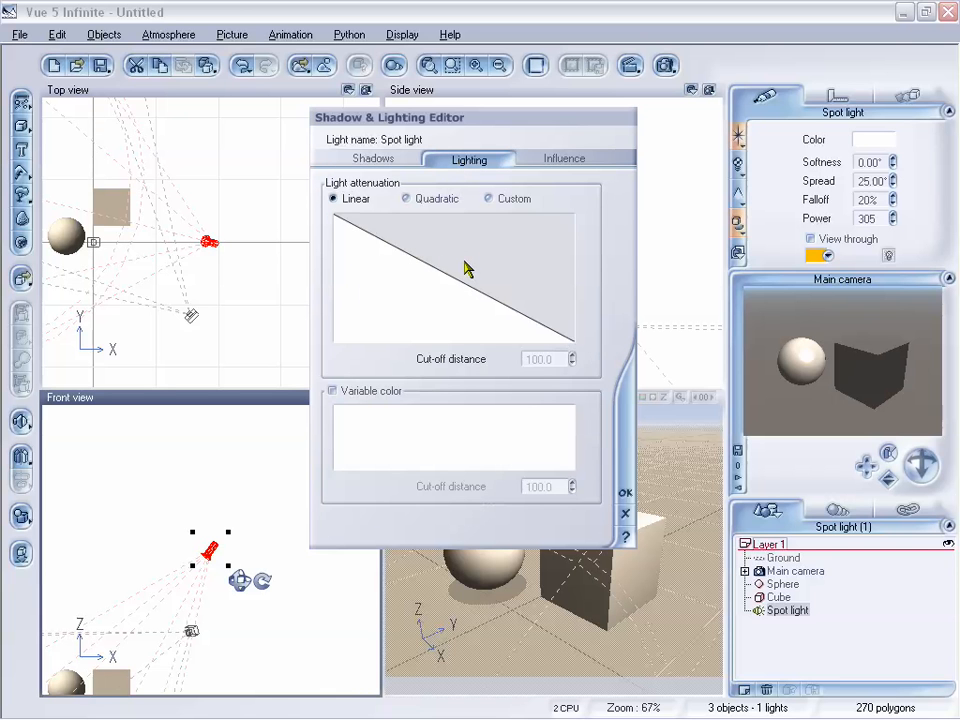
pyautogui.click(488, 198)
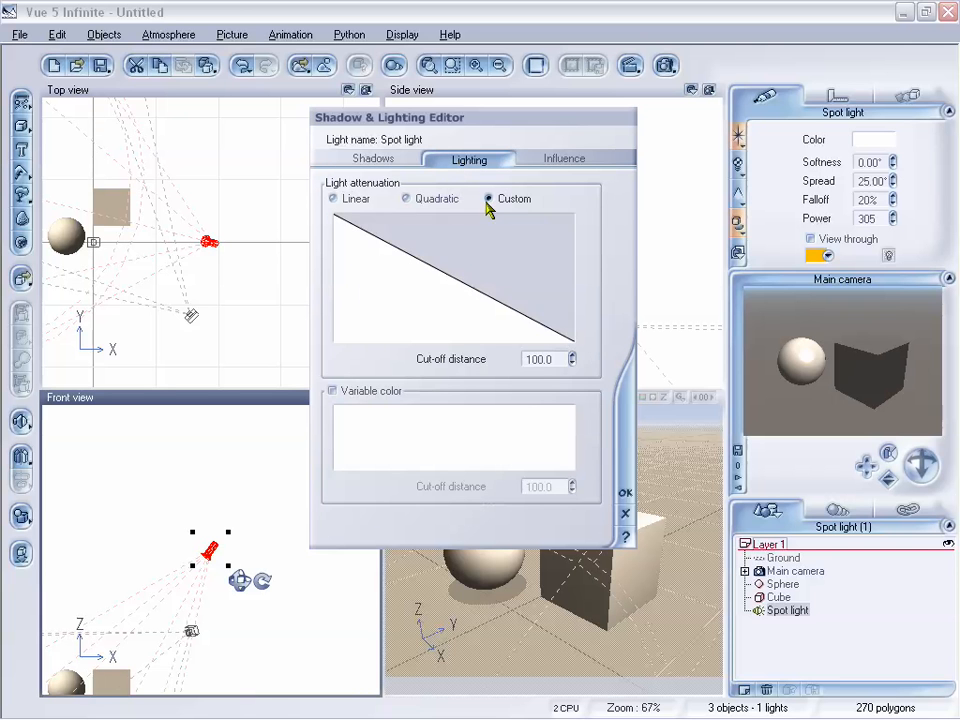
# Add a keypoint to the light attenuation profile at about X 43.4, Y 0.46, with both slopes about 5.9, and close the editor.
pyautogui.rightClick(448, 272)
pyautogui.click(489, 274)
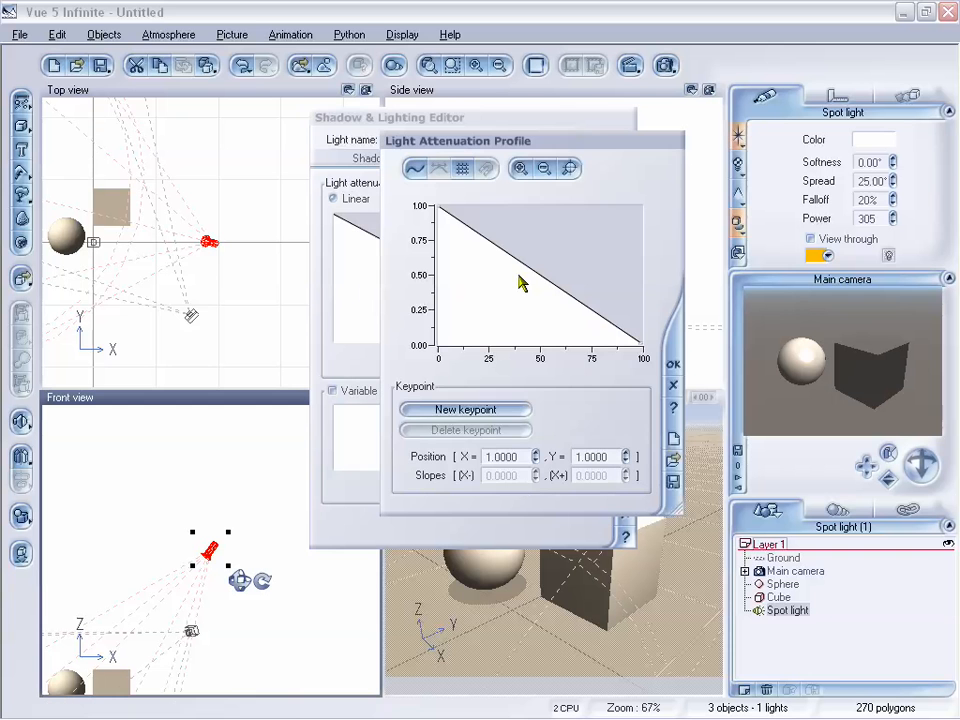
pyautogui.click(458, 407)
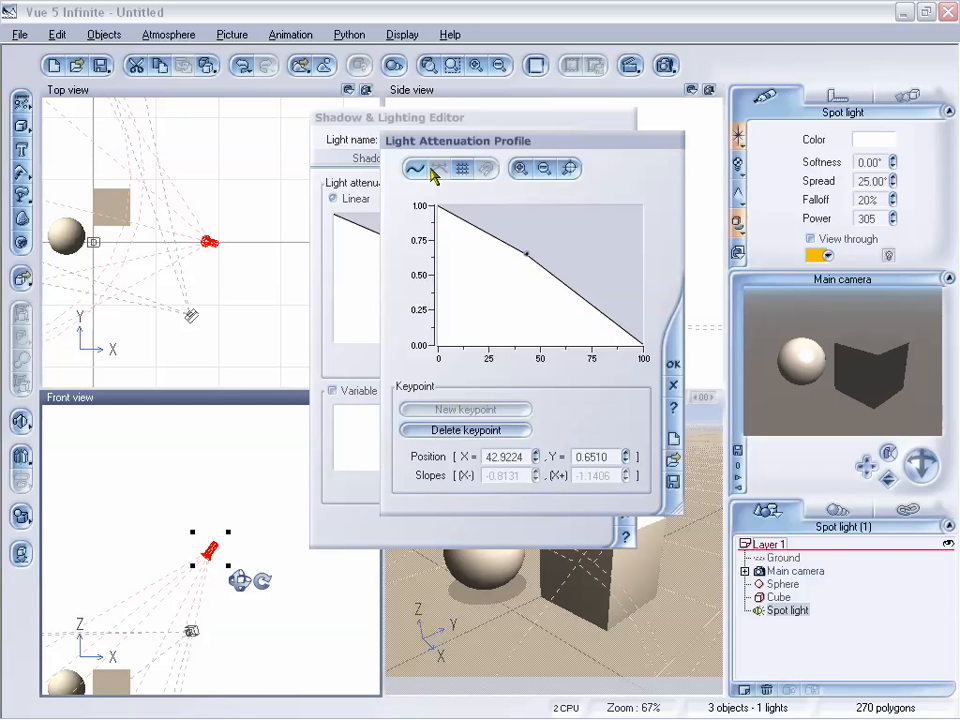
pyautogui.click(437, 168)
pyautogui.moveTo(544, 253); pyautogui.dragTo(528, 273)
pyautogui.click(527, 268)
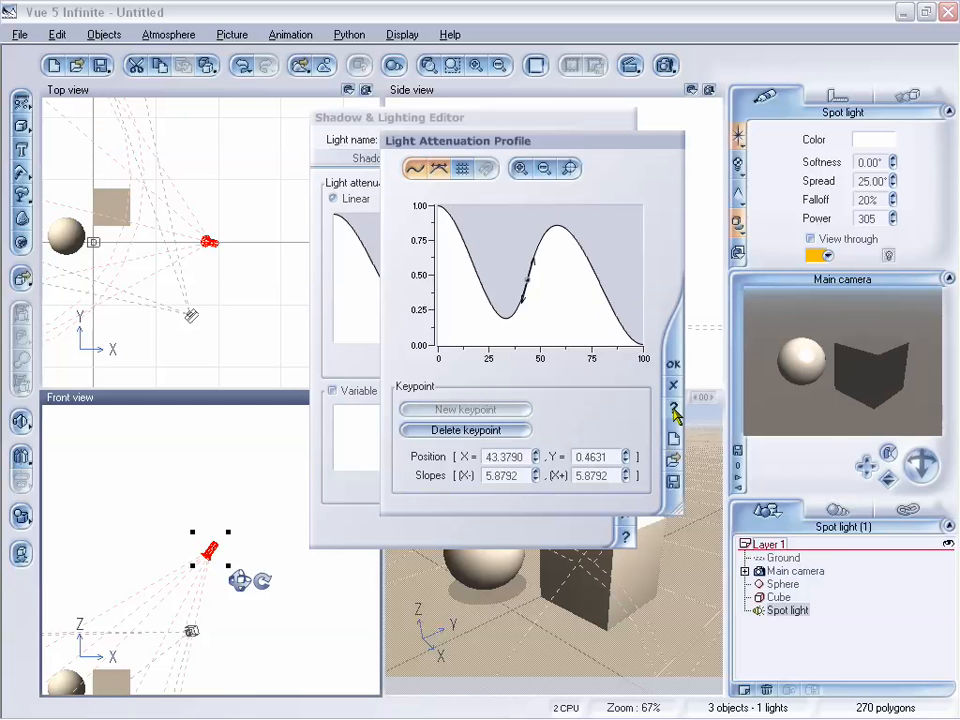
pyautogui.click(673, 365)
pyautogui.click(625, 513)
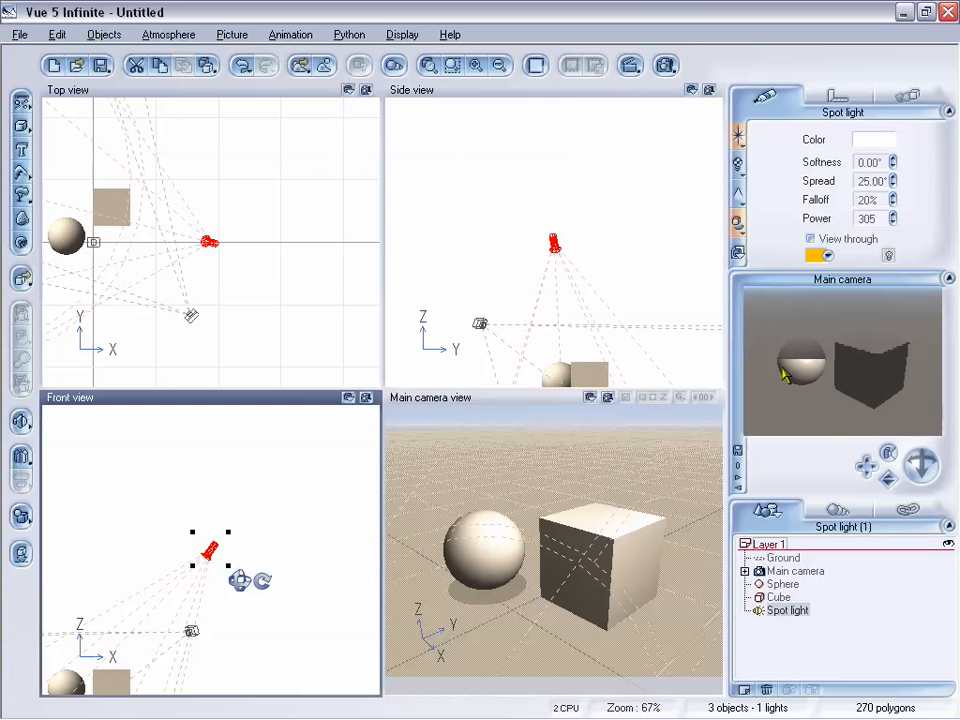
# Set the spot light's light attenuation back to Linear in its shadow and lighting settings, and apply.
pyautogui.click(739, 222)
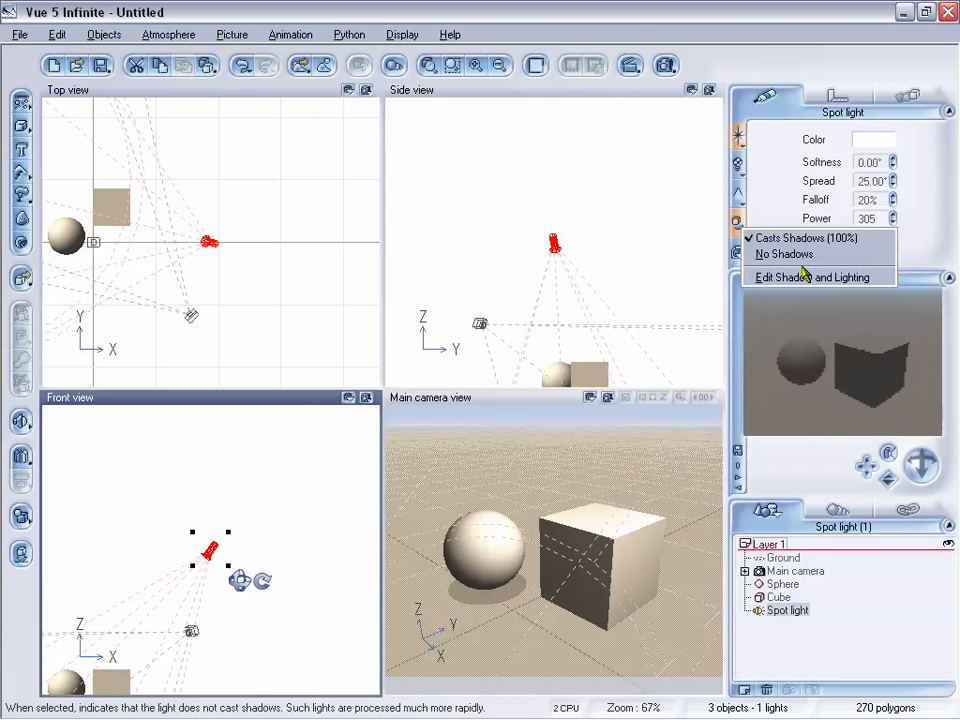
pyautogui.click(801, 275)
pyautogui.click(563, 162)
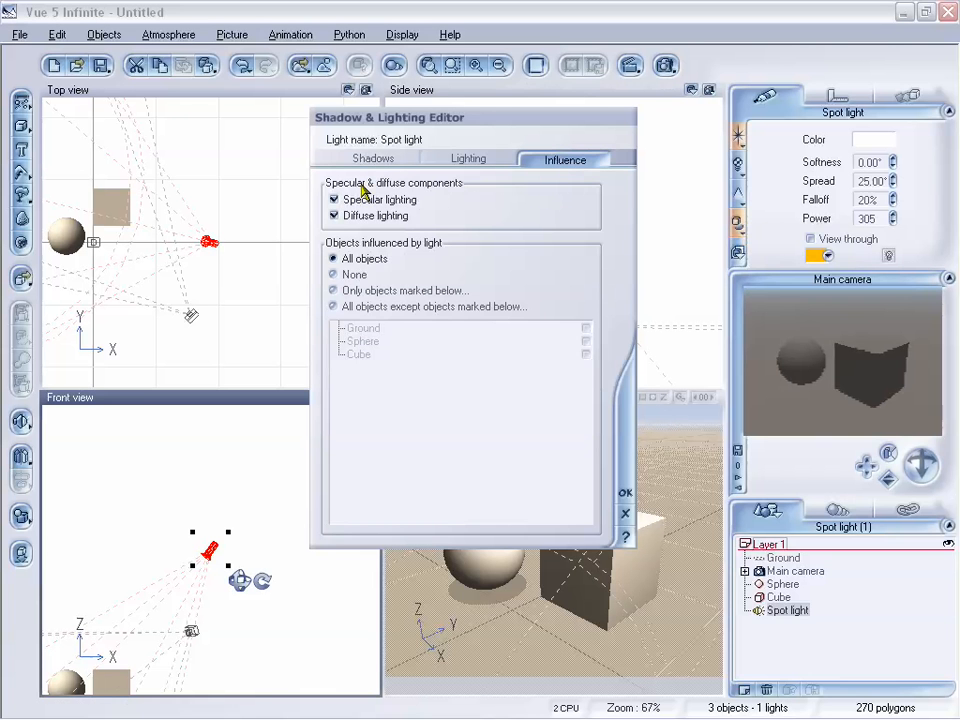
pyautogui.click(388, 160)
pyautogui.click(470, 160)
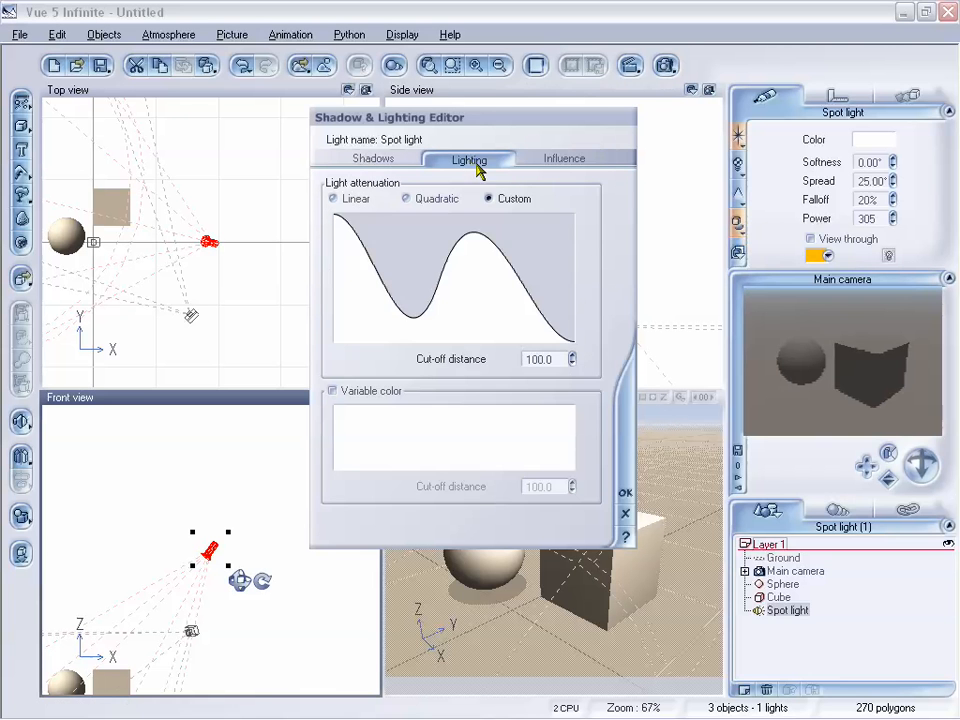
pyautogui.click(340, 199)
pyautogui.click(626, 495)
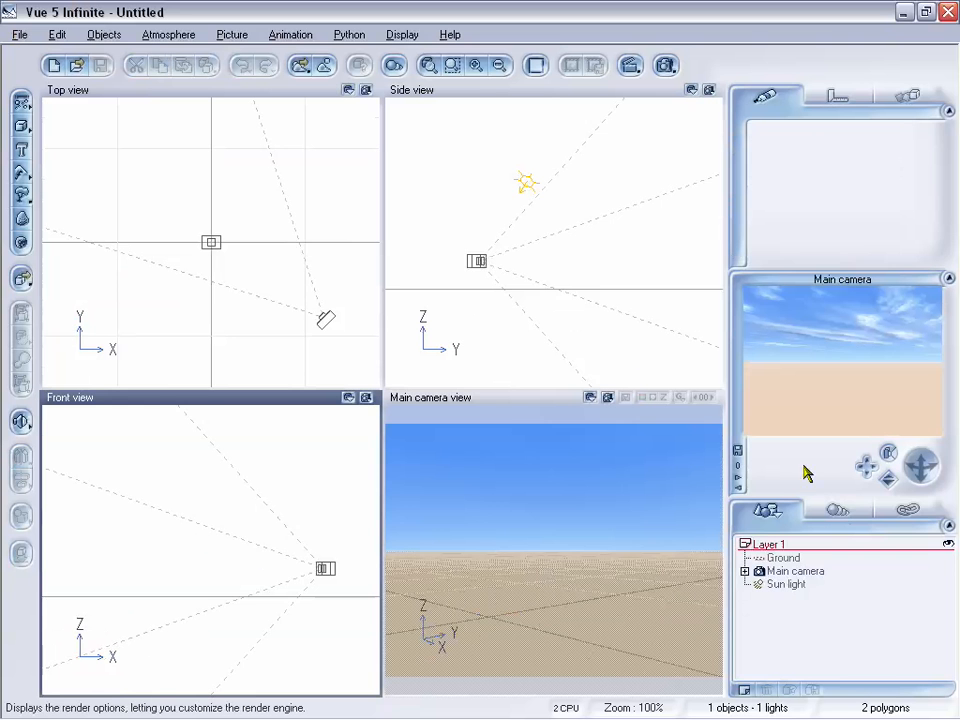
# Raise the main camera's viewpoint in the new scene, add a Plum Tree from the plant species collection, and frame it.
pyautogui.moveTo(888, 479); pyautogui.dragTo(865, 430)
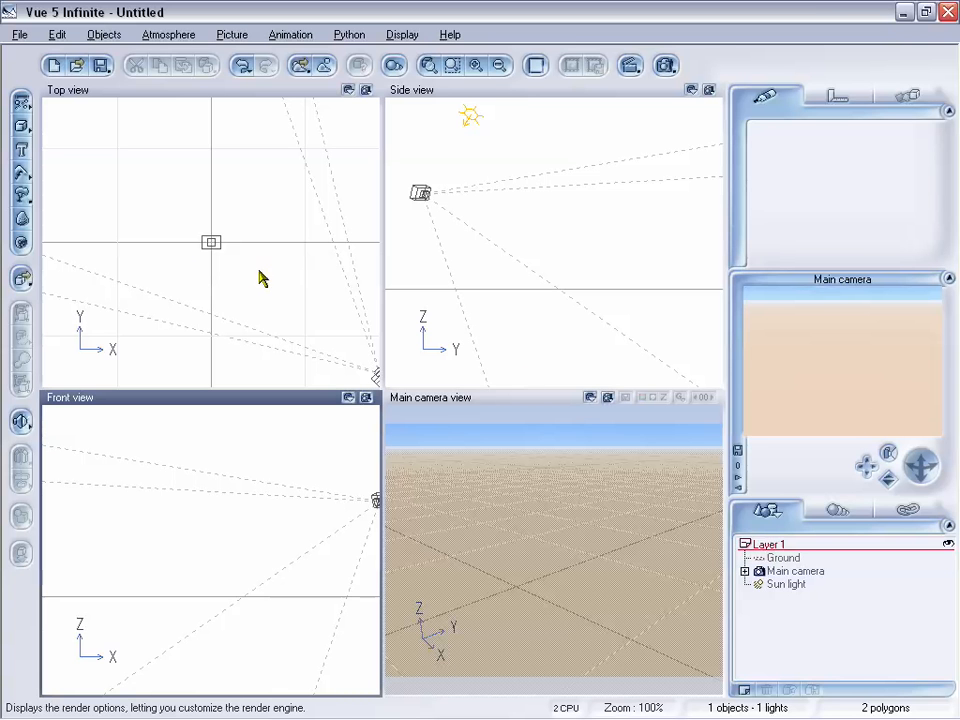
pyautogui.rightClick(19, 199)
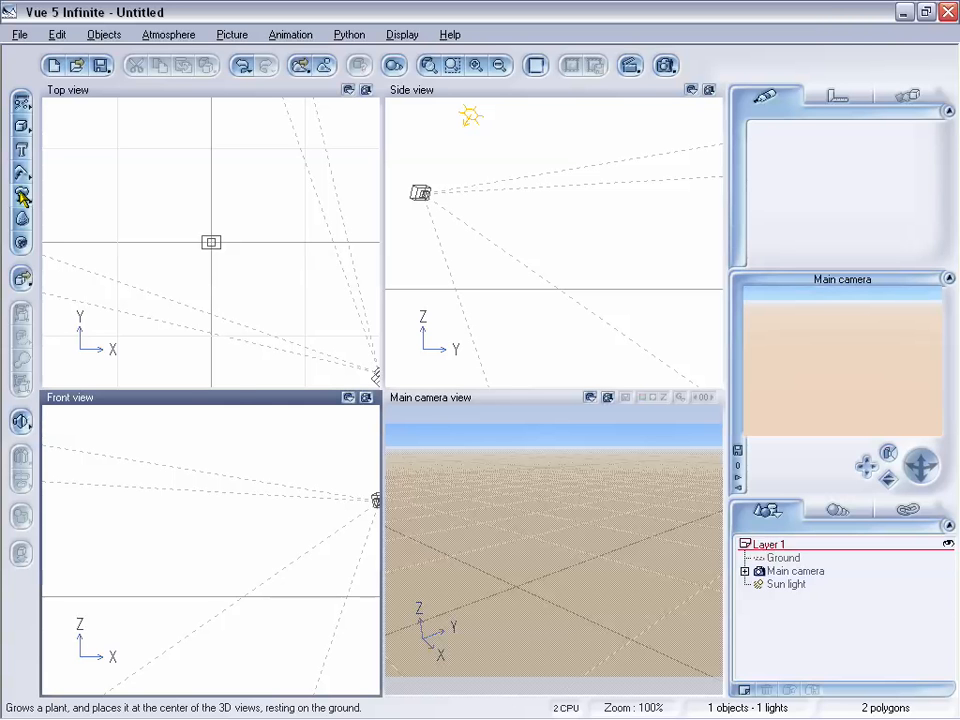
pyautogui.click(22, 197)
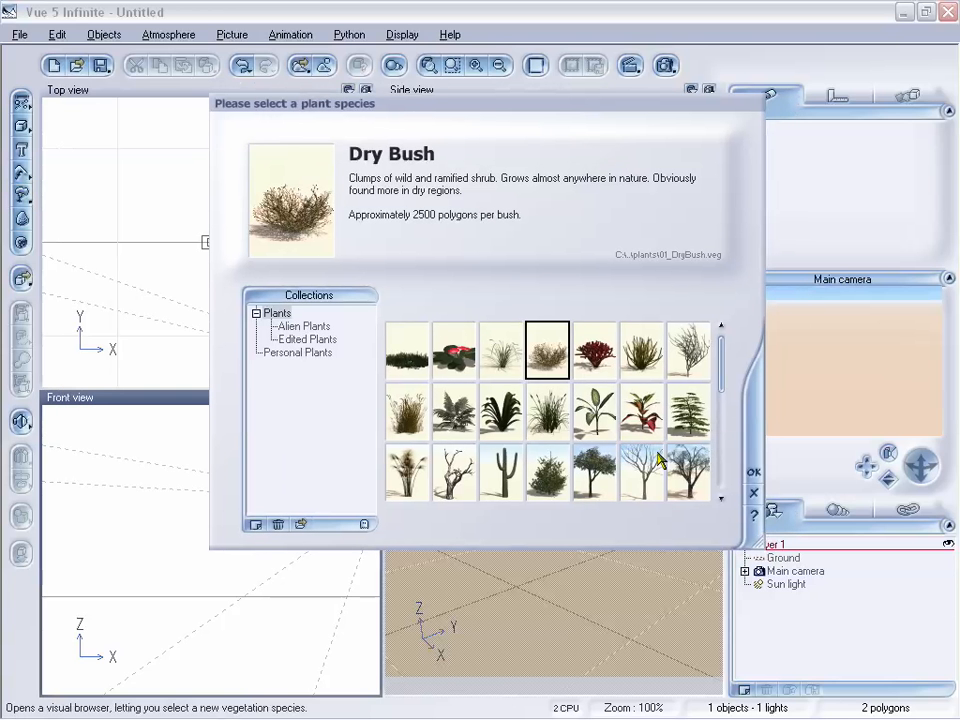
pyautogui.click(595, 412)
pyautogui.scroll(-1, 729, 409)
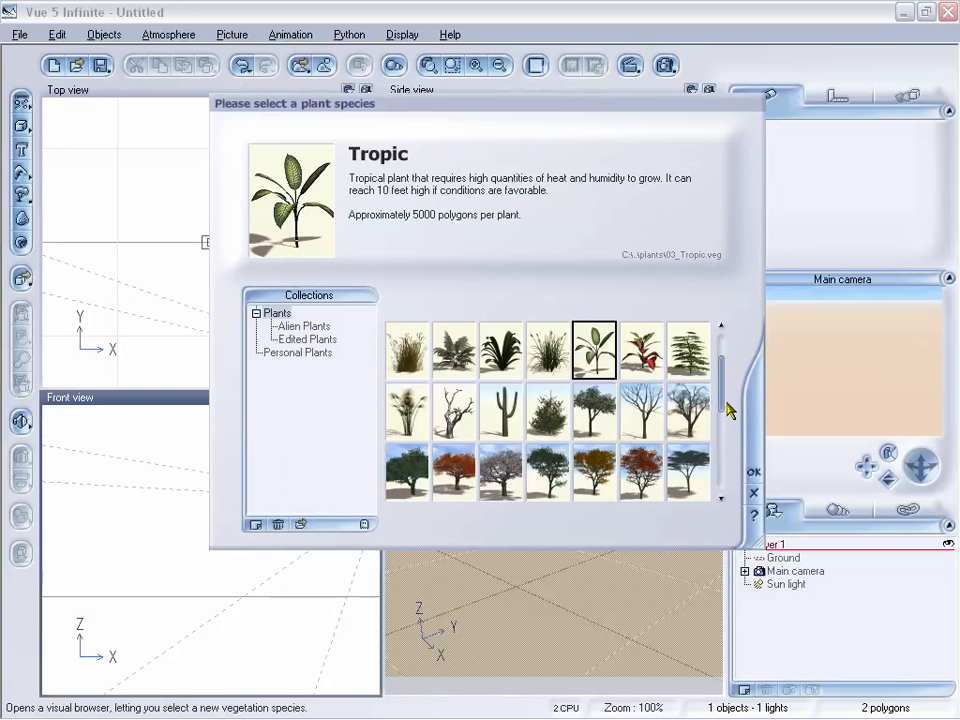
pyautogui.click(595, 412)
pyautogui.click(752, 480)
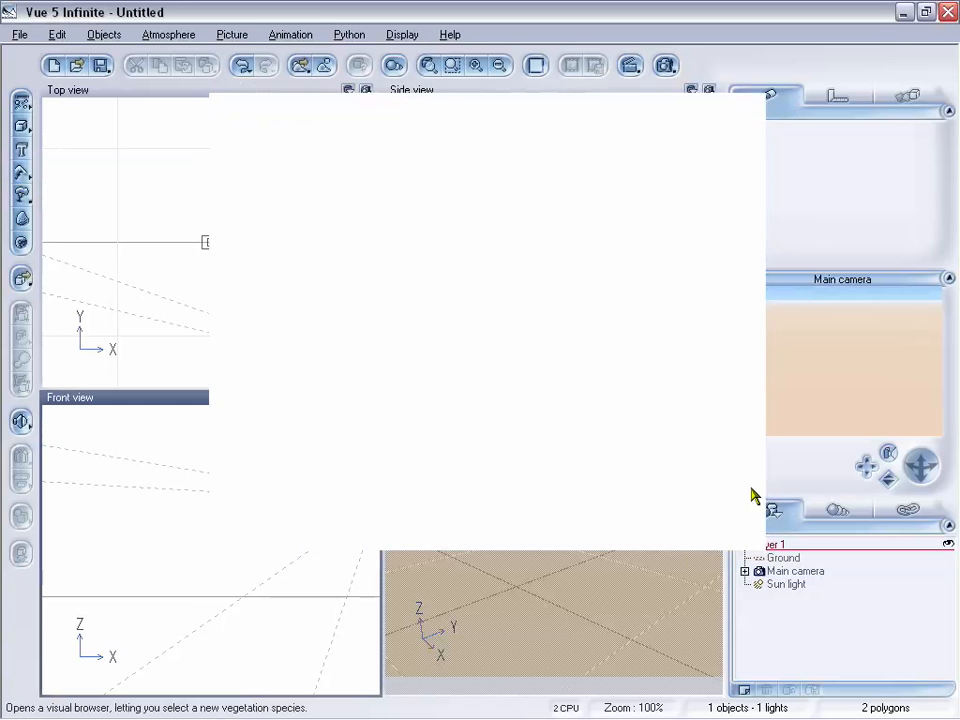
pyautogui.moveTo(890, 484); pyautogui.dragTo(866, 481)
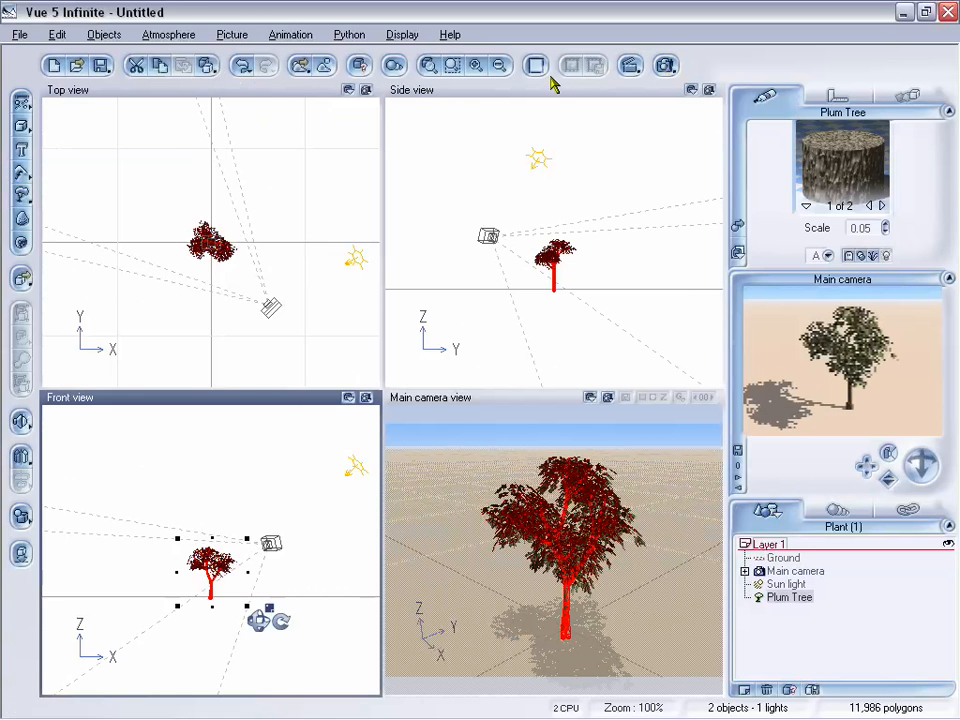
# Change the atmosphere's lighting model to Global radiosity and apply it.
pyautogui.click(170, 36)
pyautogui.click(189, 93)
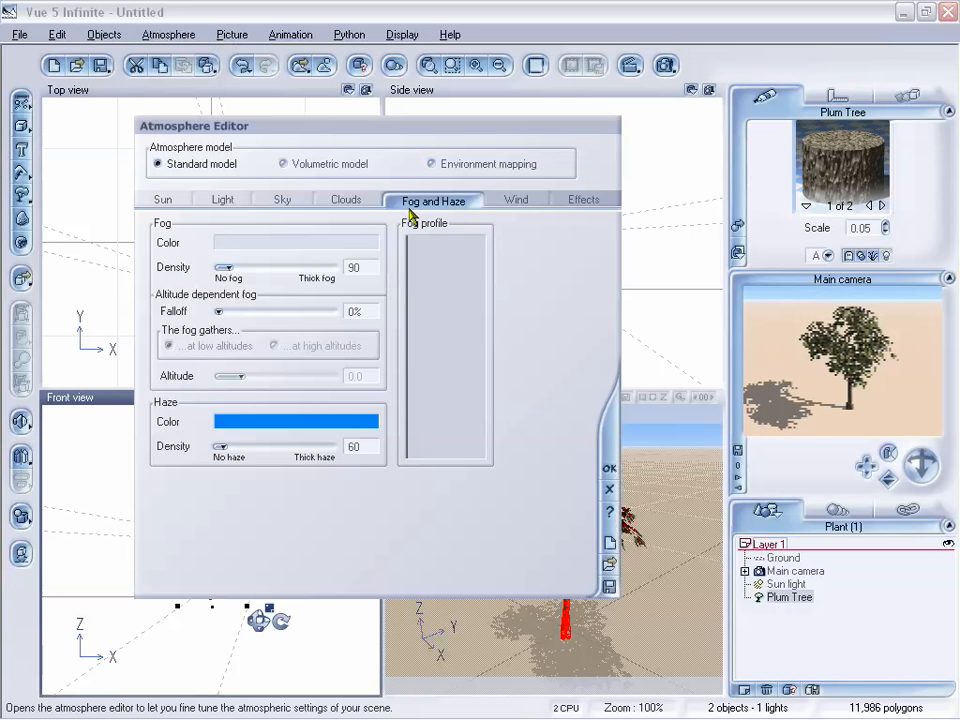
pyautogui.click(223, 200)
pyautogui.click(168, 287)
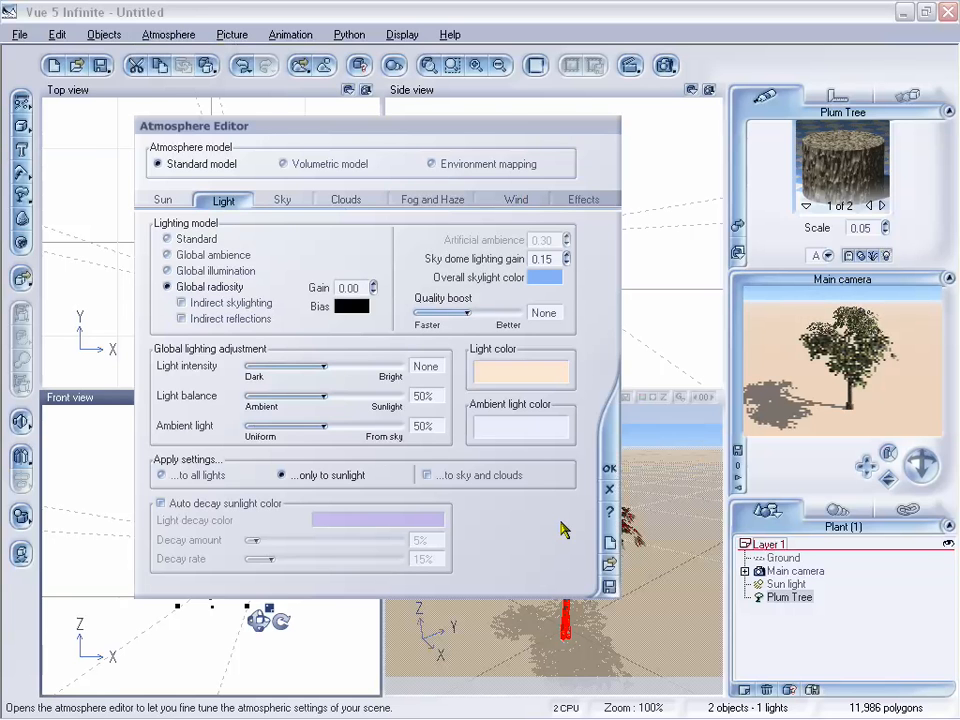
pyautogui.click(611, 489)
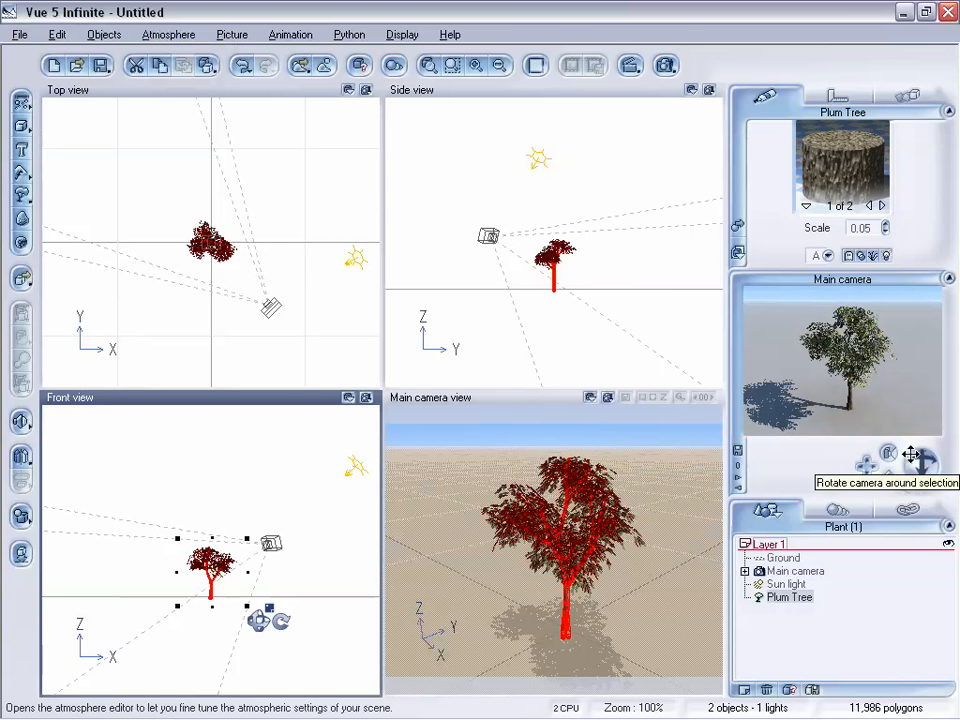
# Frame the tree from a steeper camera angle and set the render options to User settings with rendering to screen.
pyautogui.moveTo(915, 456); pyautogui.dragTo(870, 471)
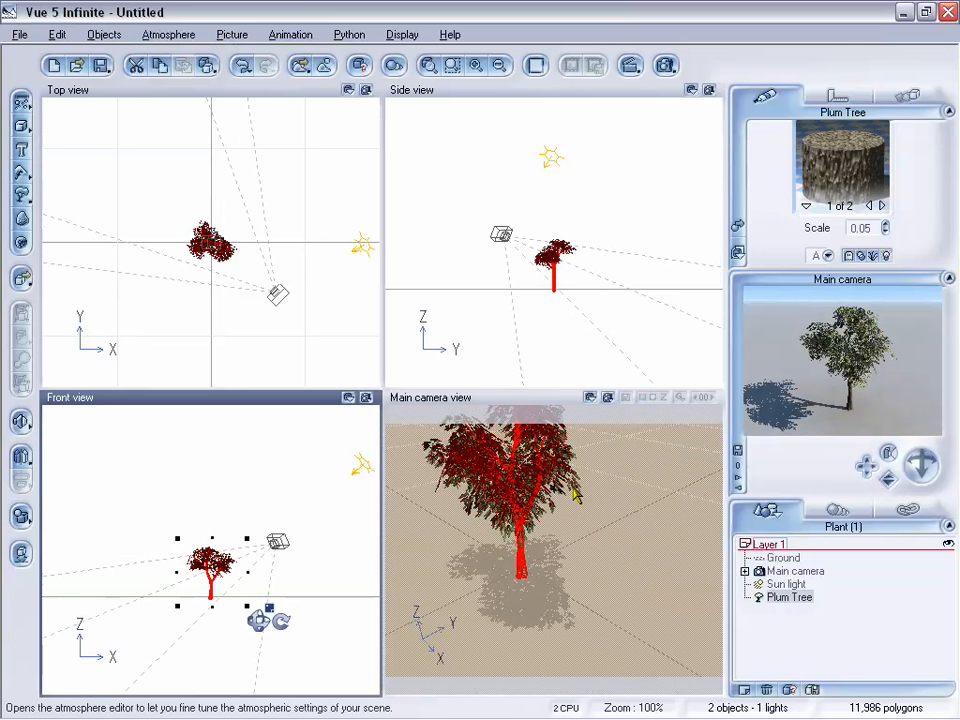
pyautogui.moveTo(868, 460)
pyautogui.mouseDown()
pyautogui.moveTo(873, 466)
pyautogui.moveTo(855, 465)
pyautogui.mouseUp()
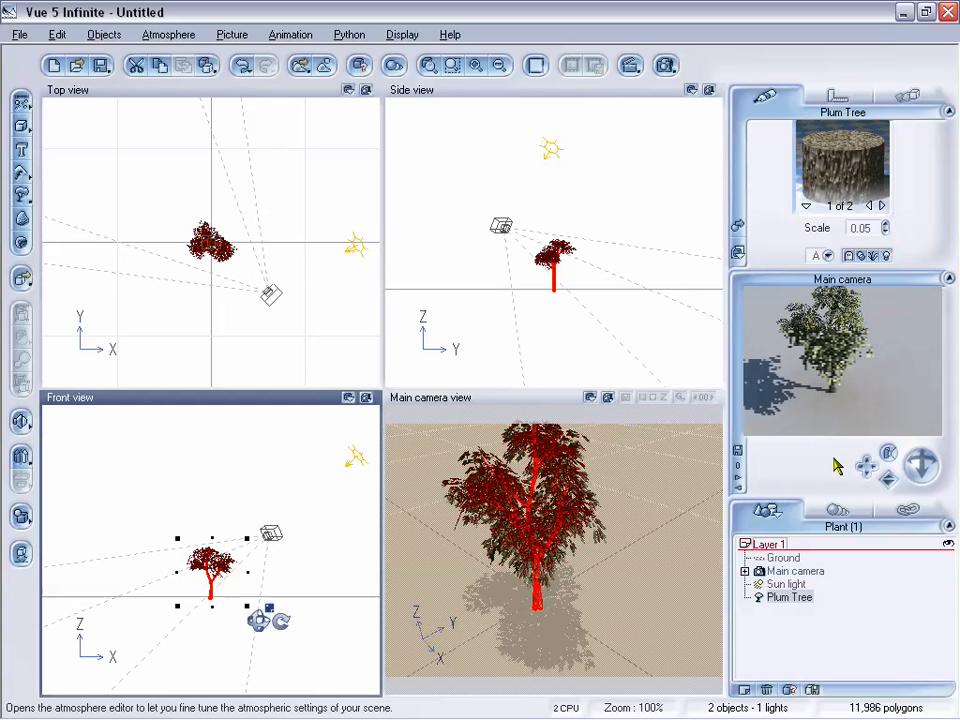
pyautogui.click(630, 65)
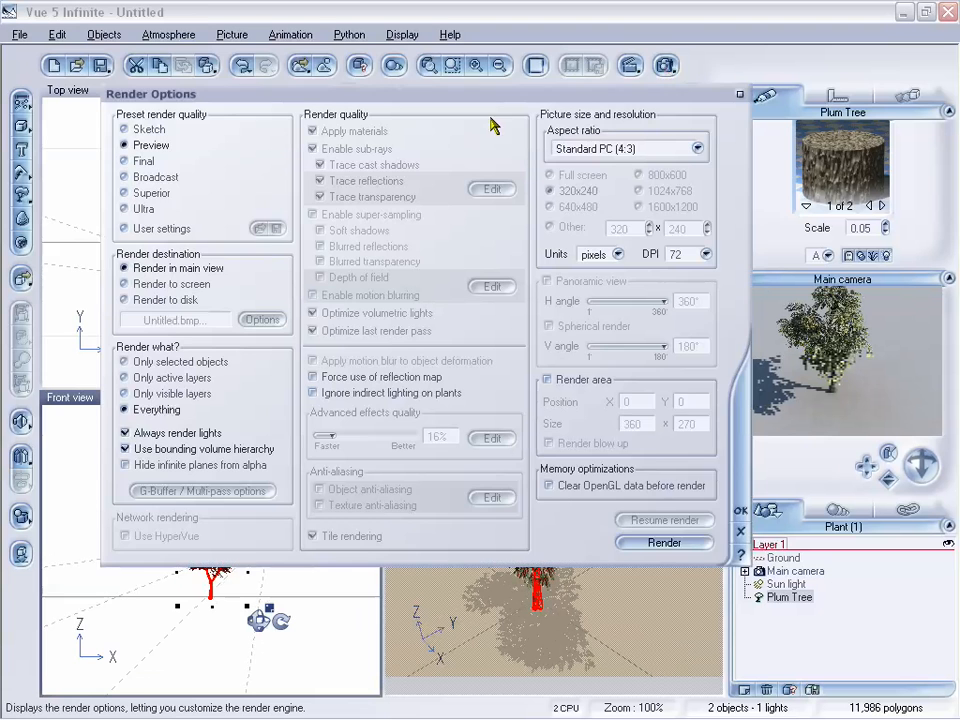
pyautogui.click(68, 203)
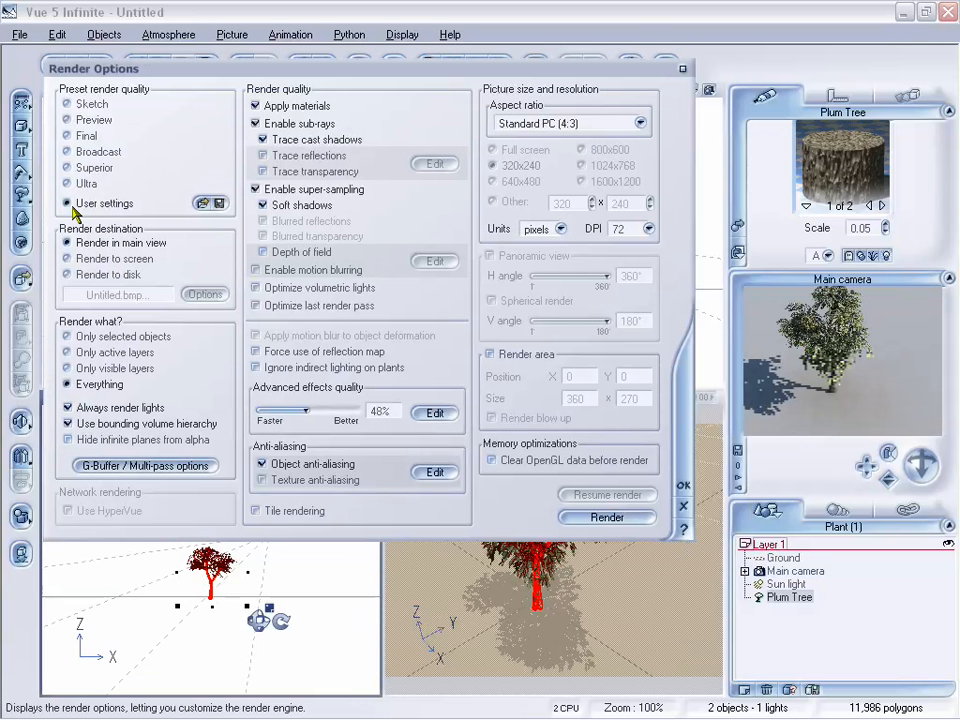
pyautogui.click(72, 258)
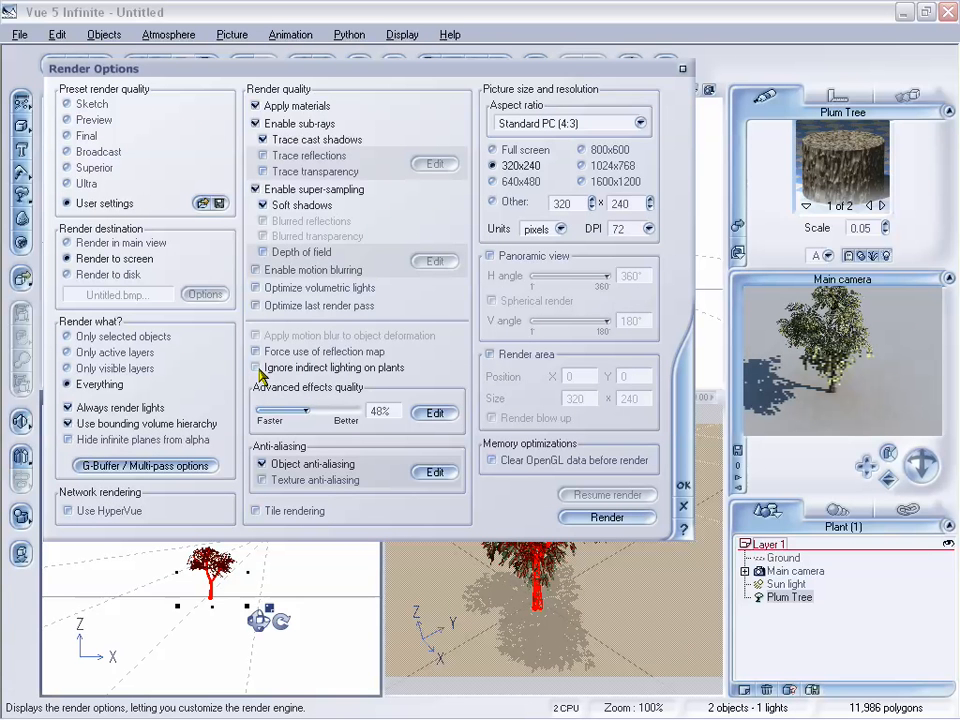
pyautogui.click(684, 487)
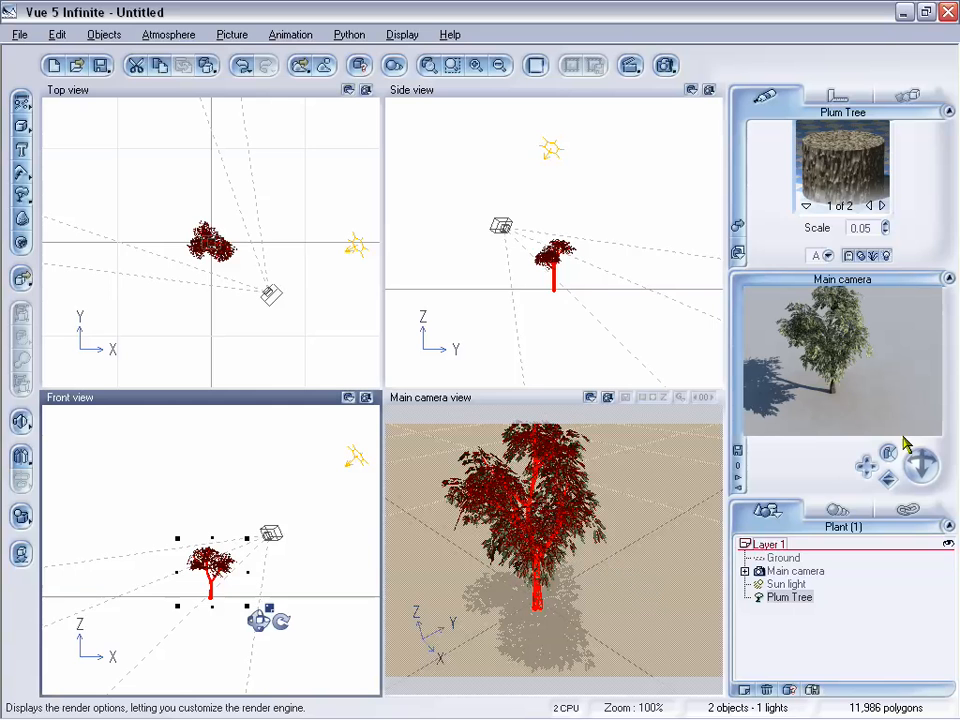
# Orbit the main camera to a lower angle around the Plum Tree so the horizon is in frame.
pyautogui.moveTo(912, 462); pyautogui.dragTo(916, 467)
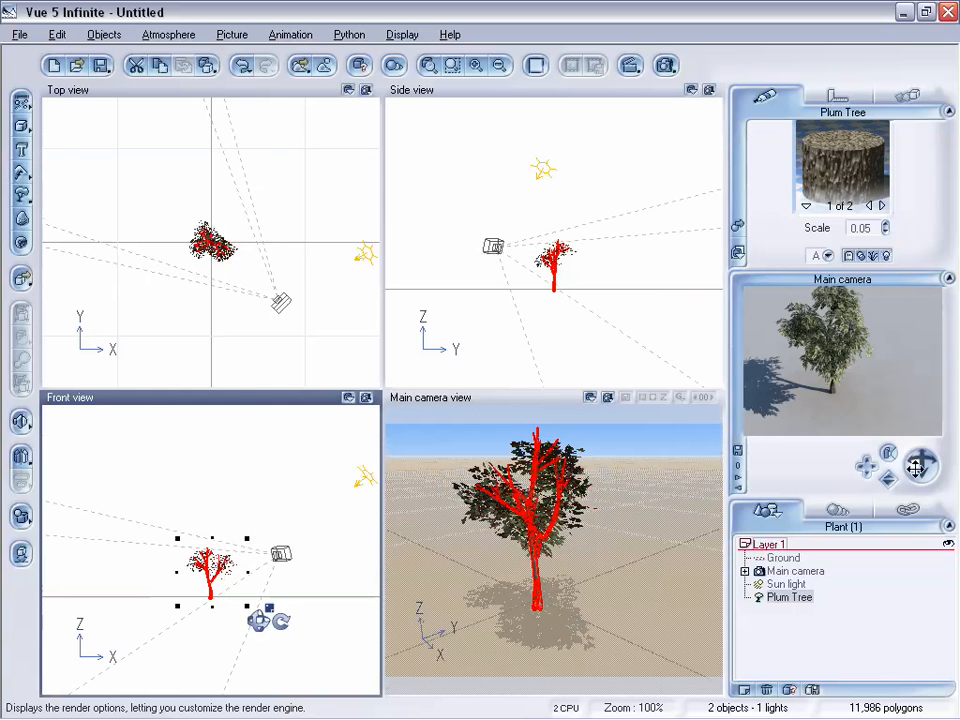
pyautogui.rightClick(870, 436)
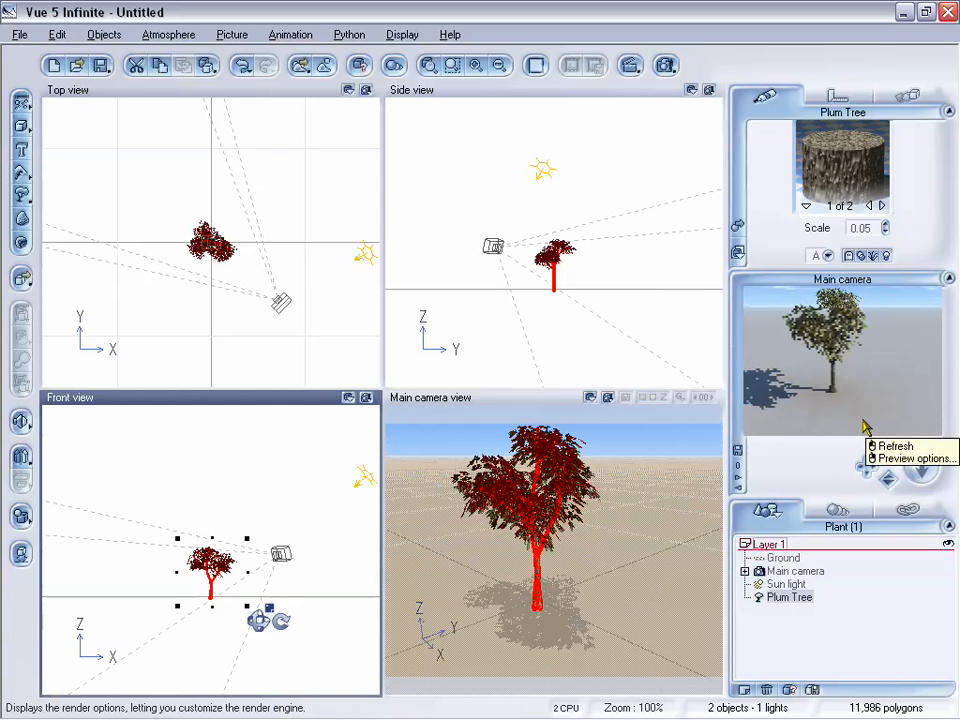